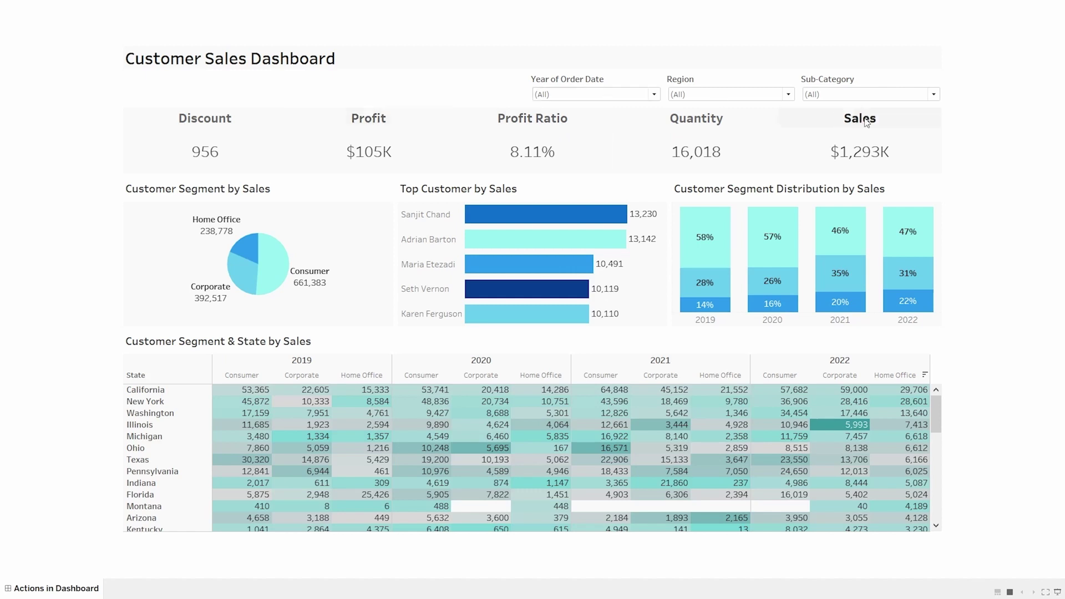
Preview selecting the Profit and Profit Ratio KPIs on the Customer Sales Dashboard, and exit presentation mode.
click(377, 123)
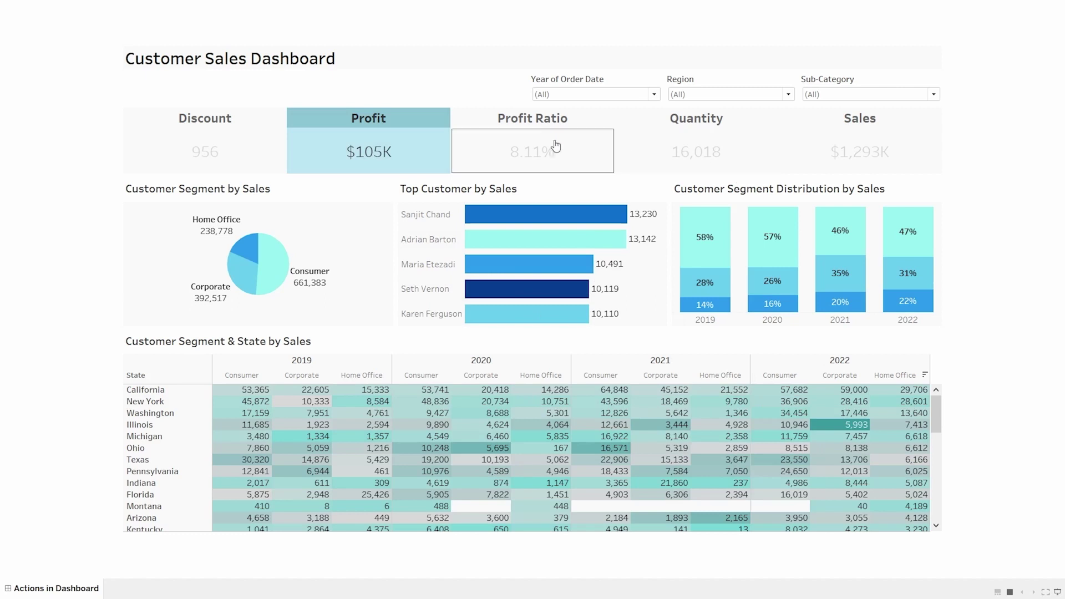
click(523, 118)
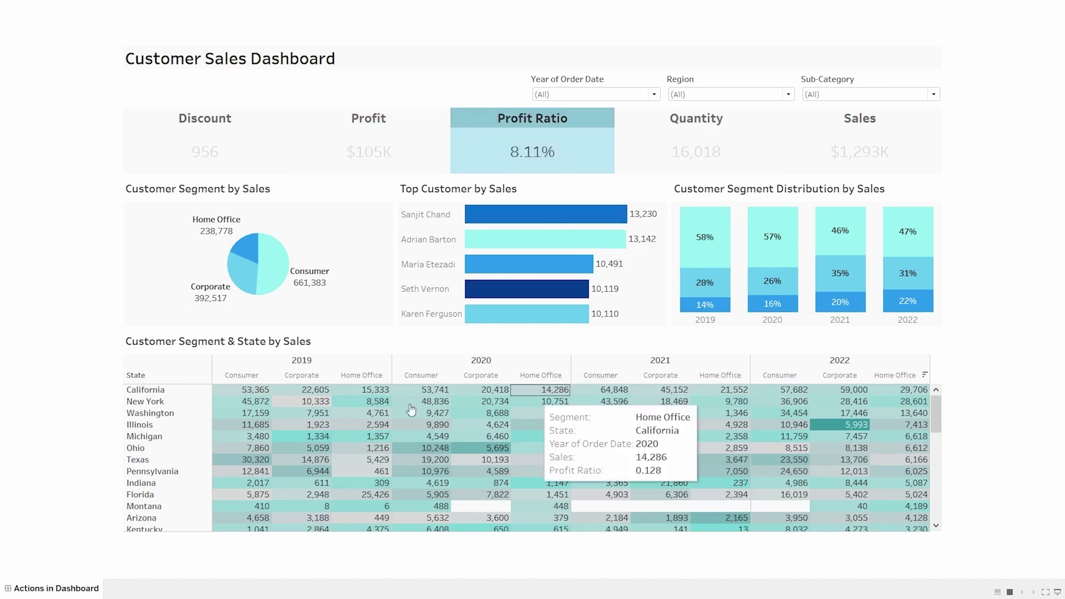
click(519, 124)
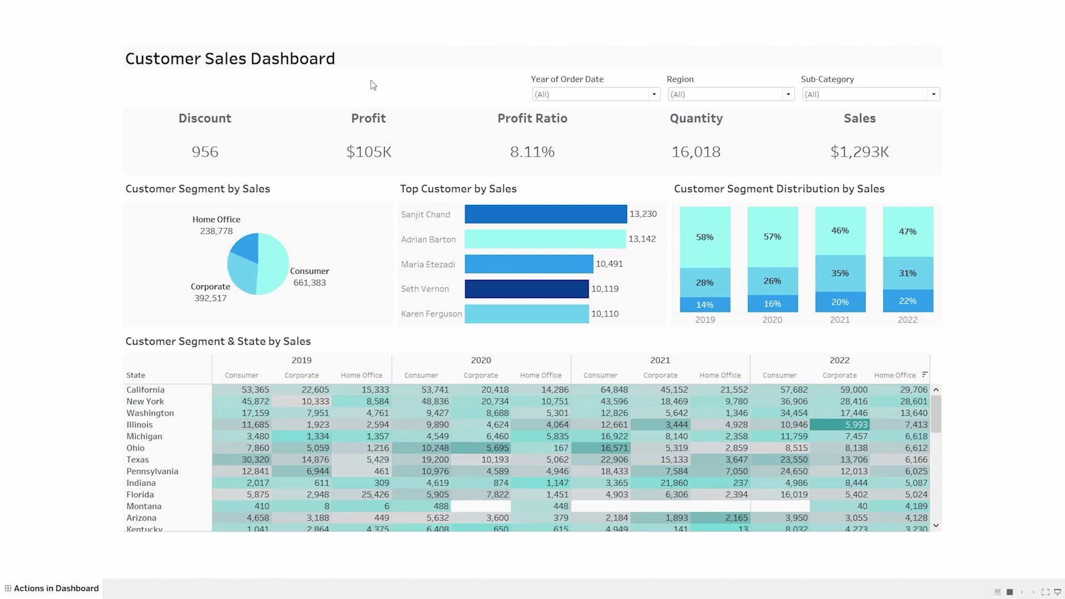
key(Escape)
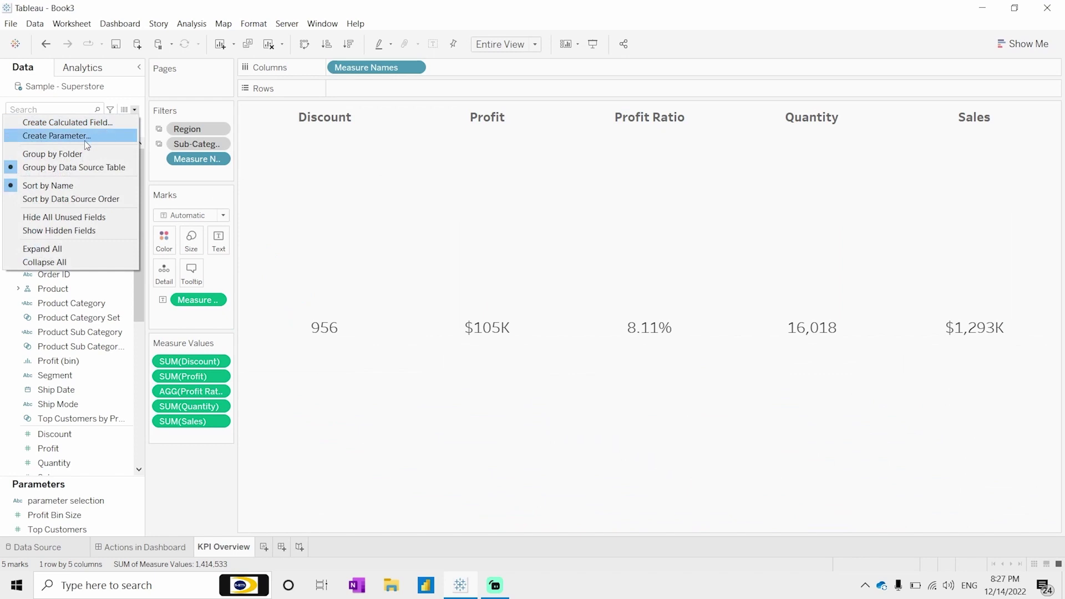
Start a new parameter named Select Measures with the String data type and a list of allowable values.
click(87, 139)
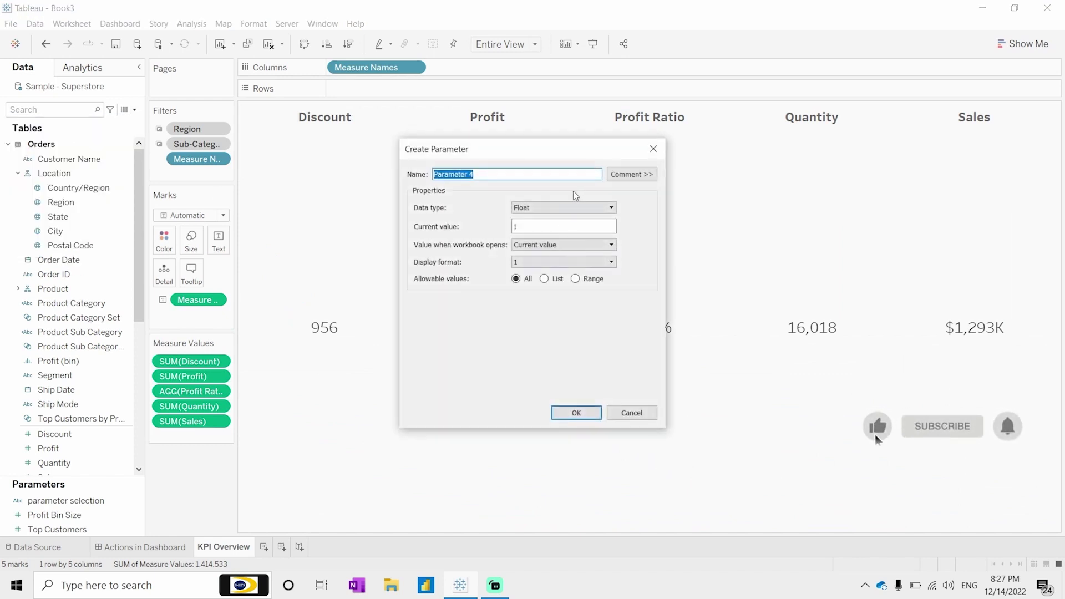
text(Select Measures)
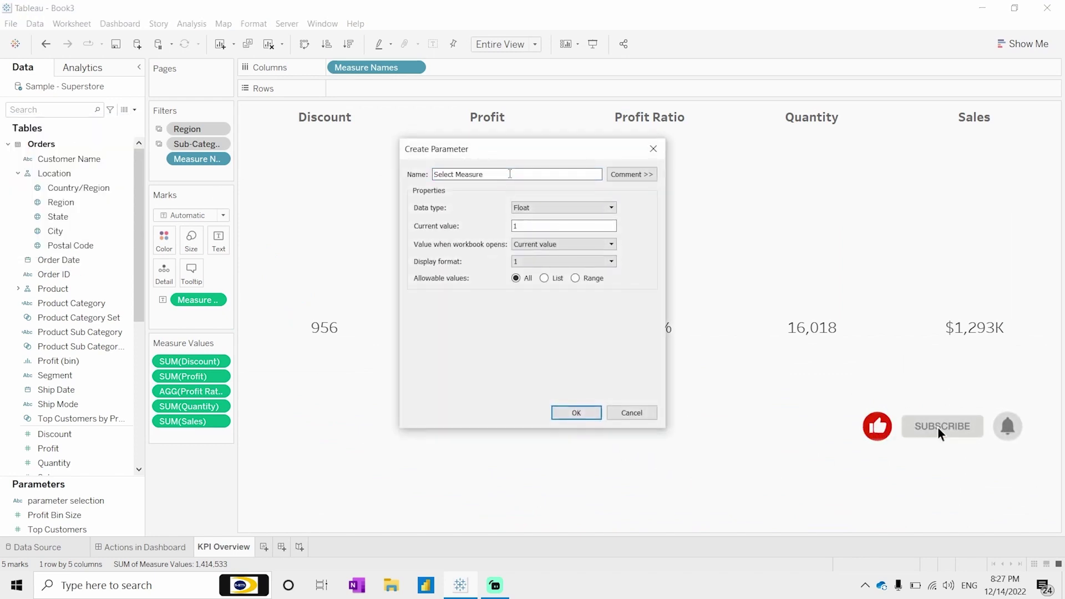
click(544, 277)
click(611, 208)
click(532, 236)
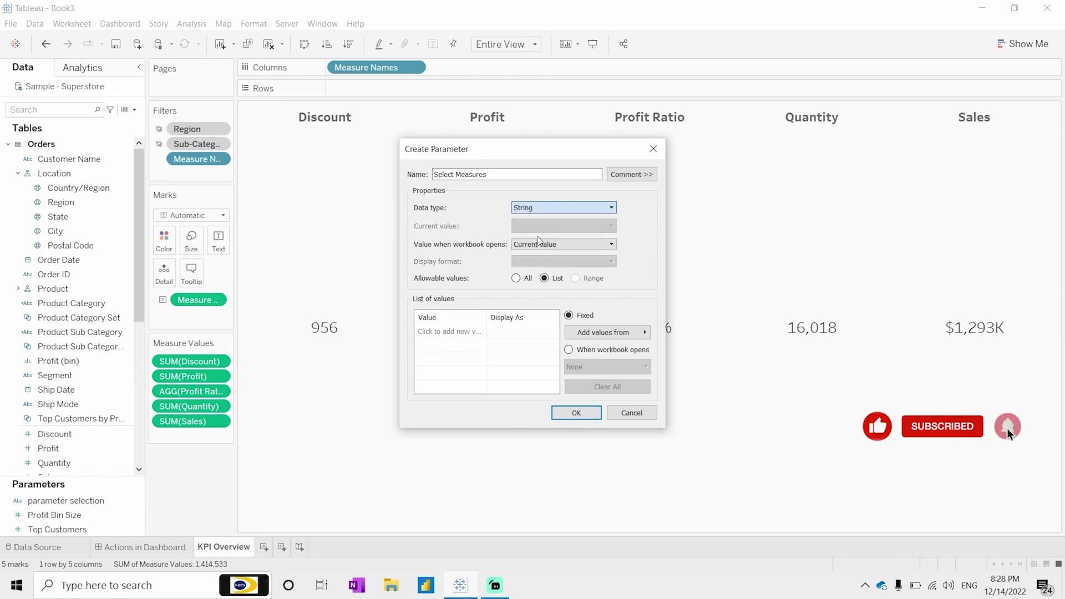
Add Discount, Profit, Profit Ratio, Quantity and Sales to the parameter's value list and save the parameter.
click(469, 332)
text(Discount)
key(Return)
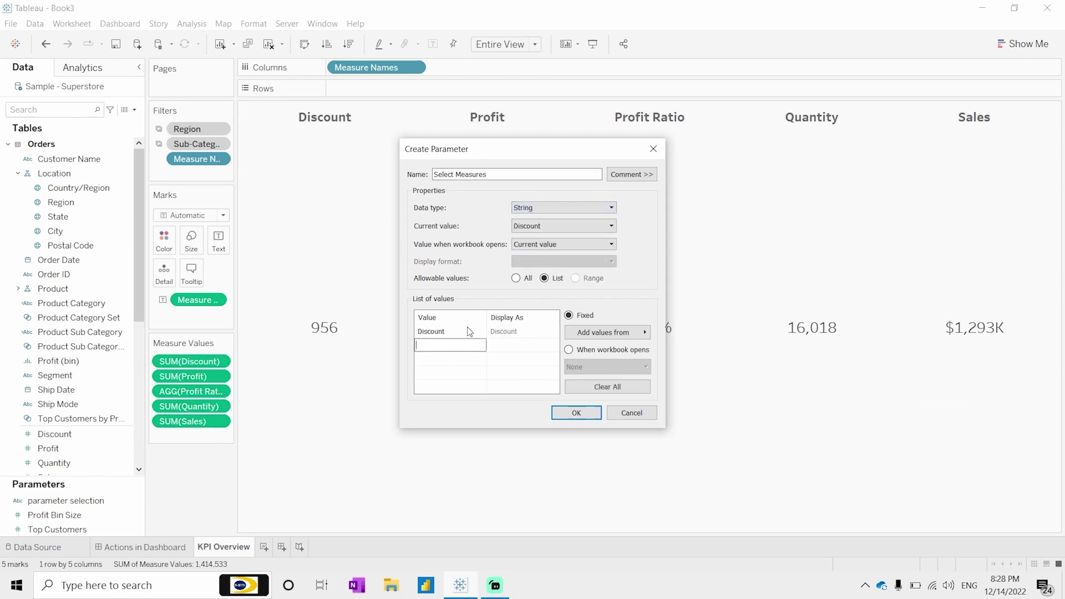
text(Profit)
key(Return)
text(Profit Ratio)
key(Return)
text(Quantity)
key(Return)
text(Sales)
key(Return)
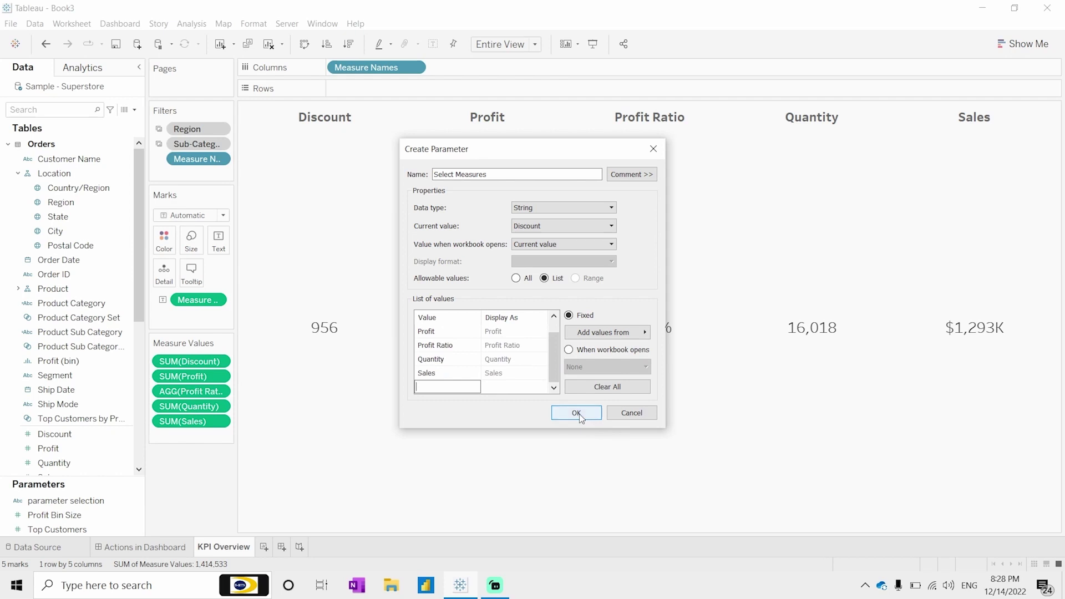
click(579, 414)
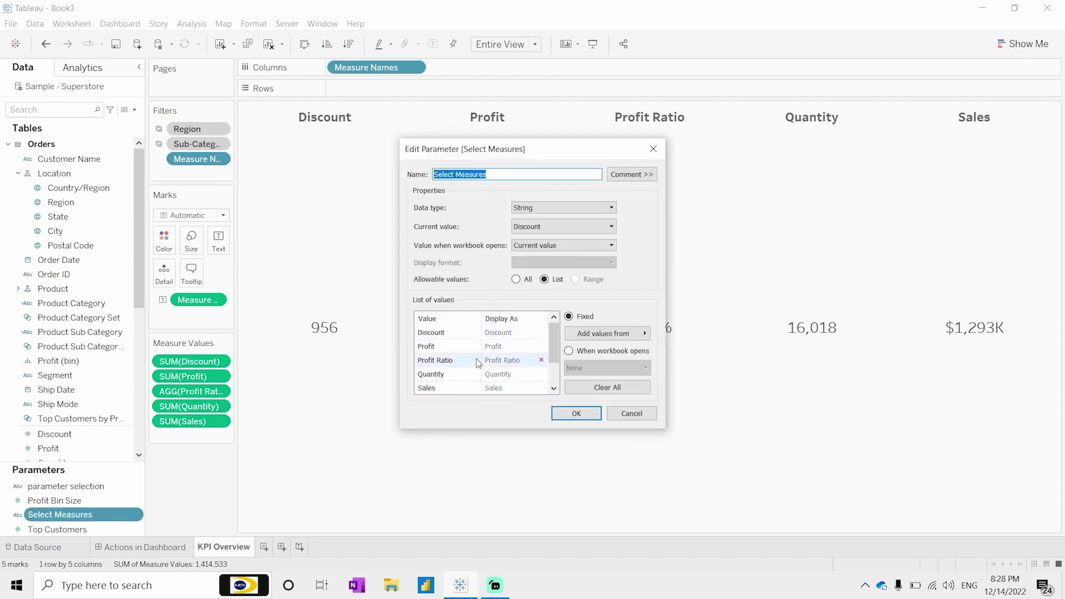
click(567, 413)
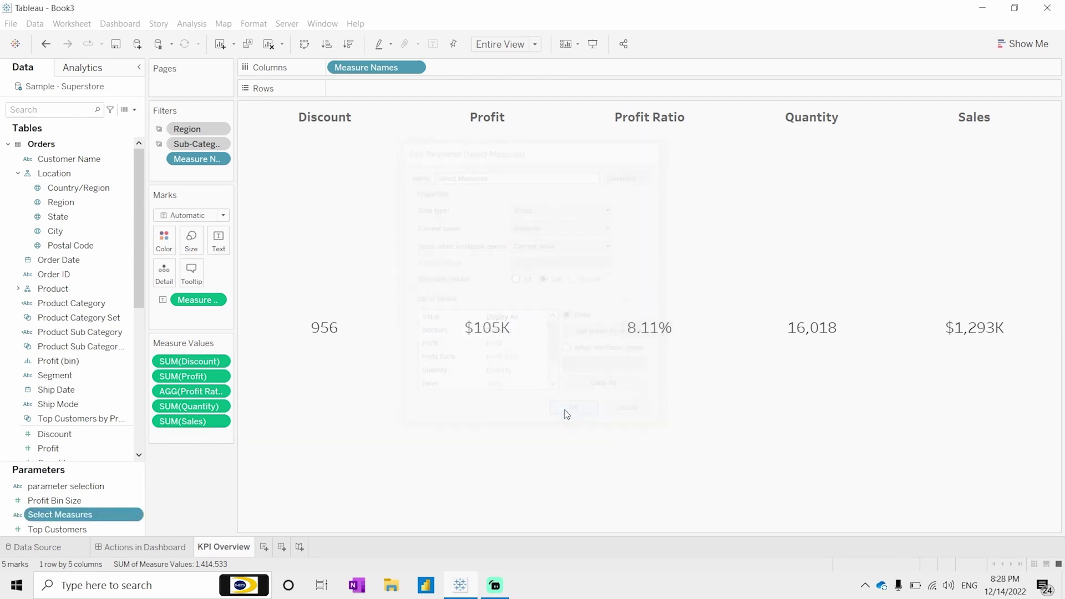
Start a new calculated field and name it Pass-Parameter.
click(137, 110)
click(105, 120)
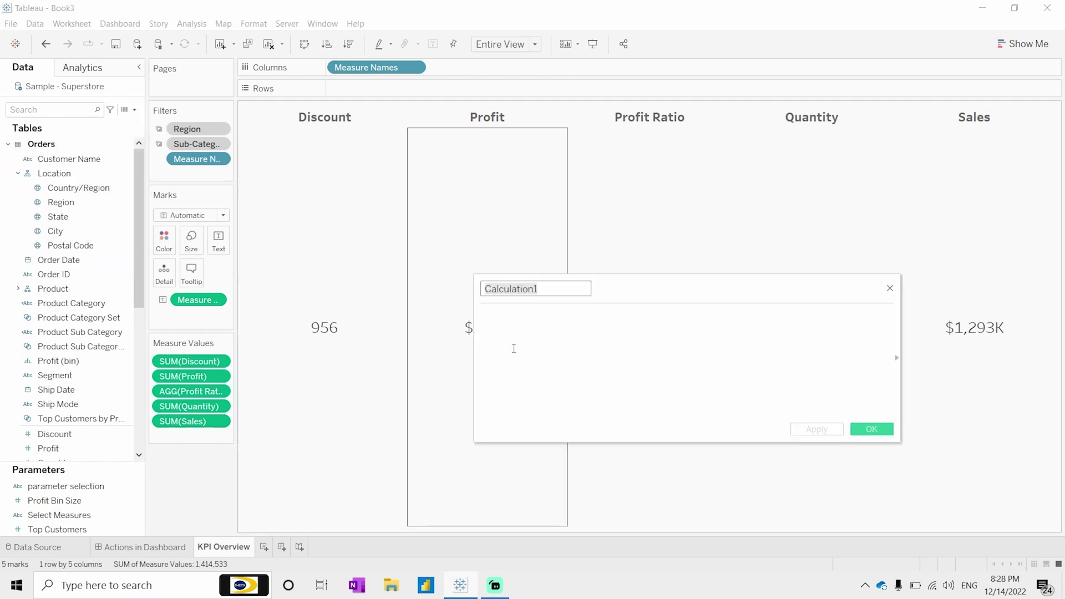
key(BackSpace)
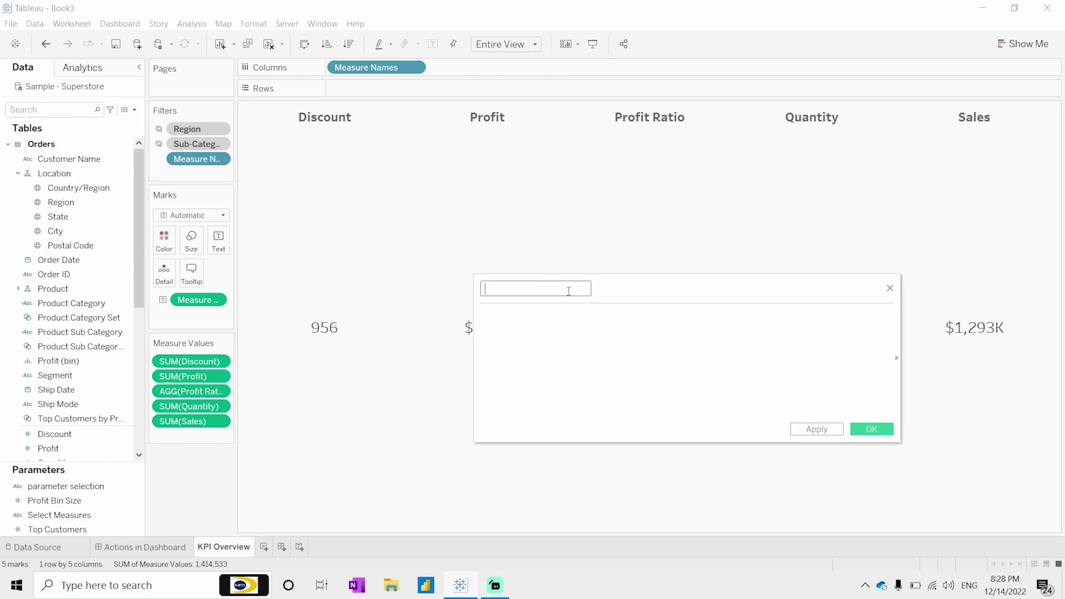
text(Pass-Parameter)
click(517, 331)
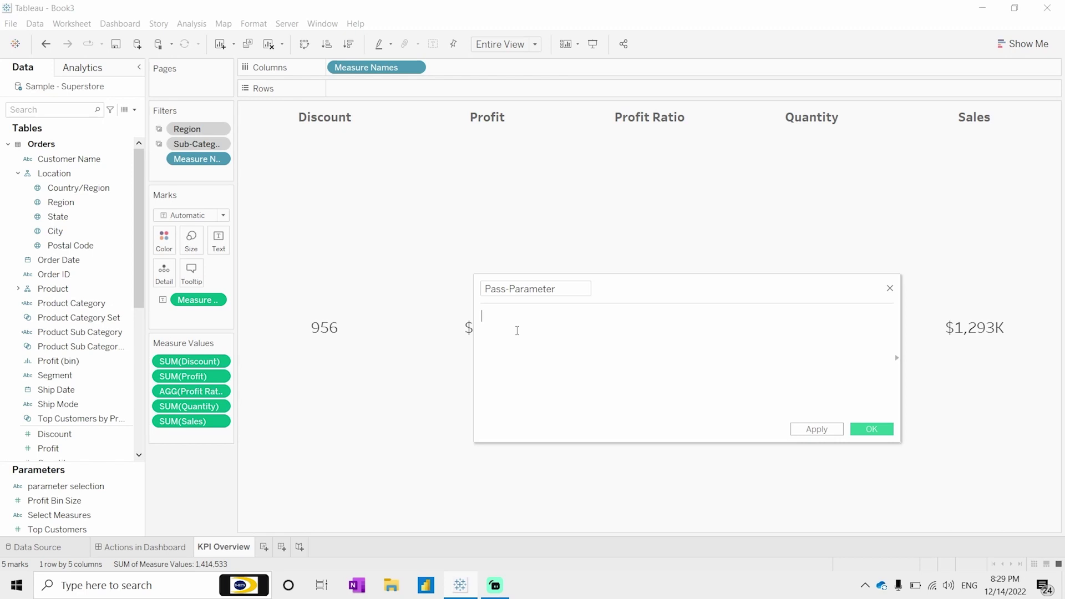
Begin the Pass-Parameter formula with CASE [Select Measures].
text(ca)
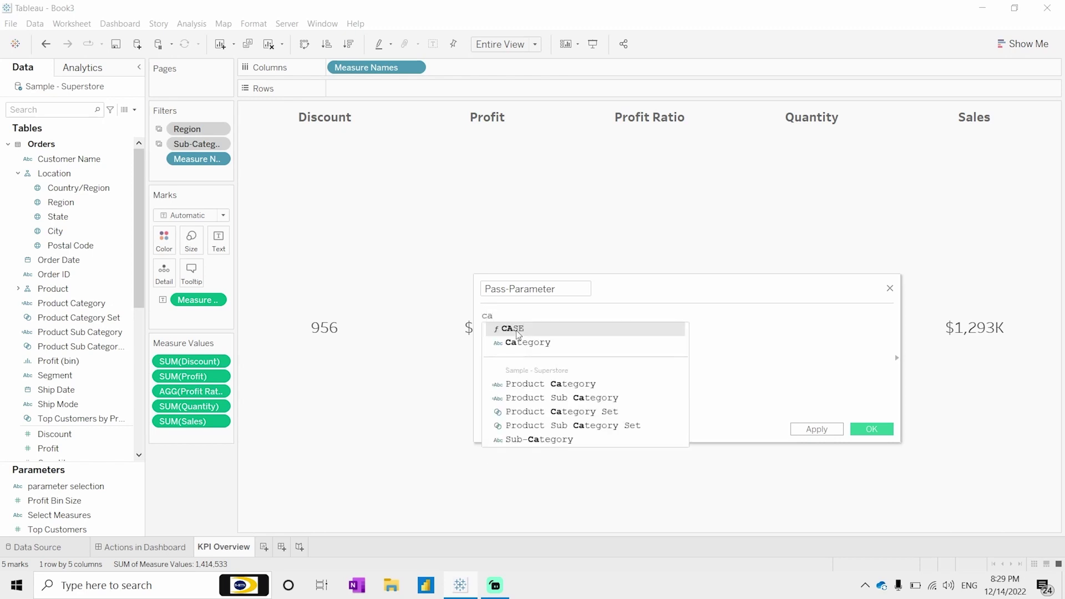
key(Return)
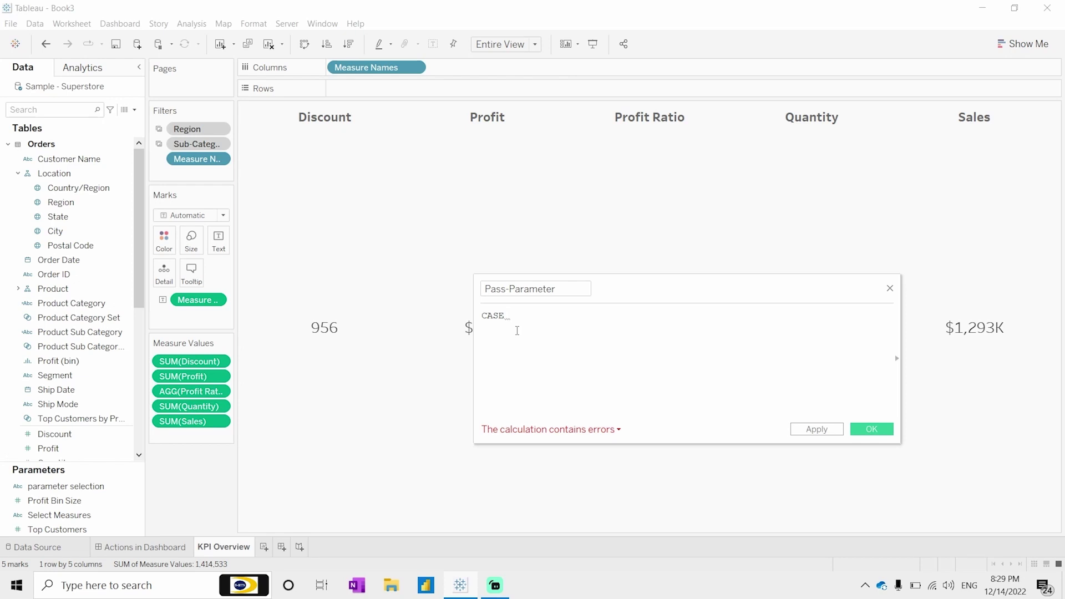
text(sele)
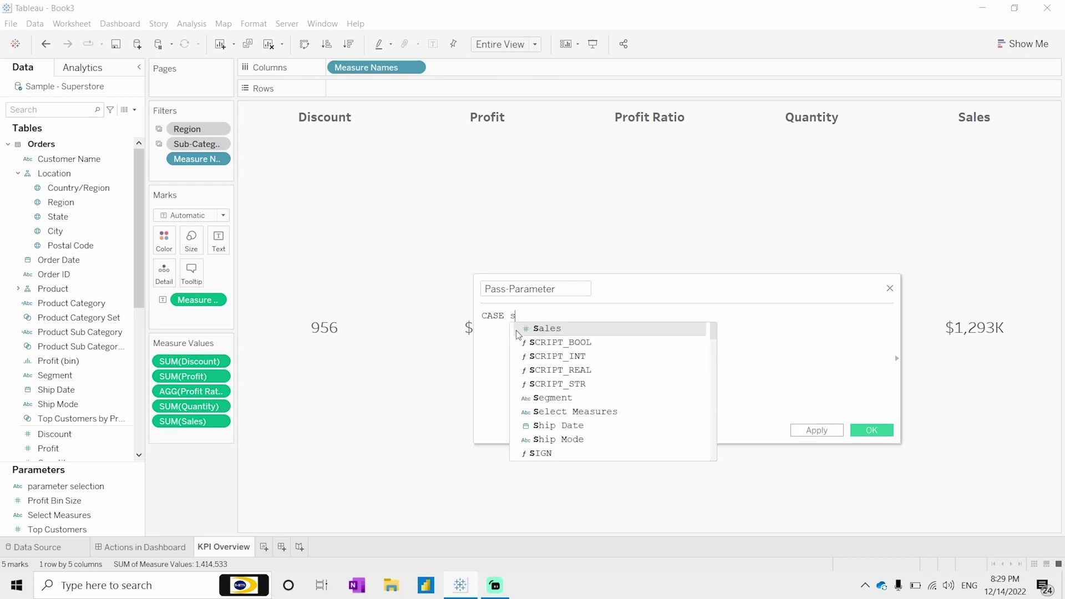
click(518, 331)
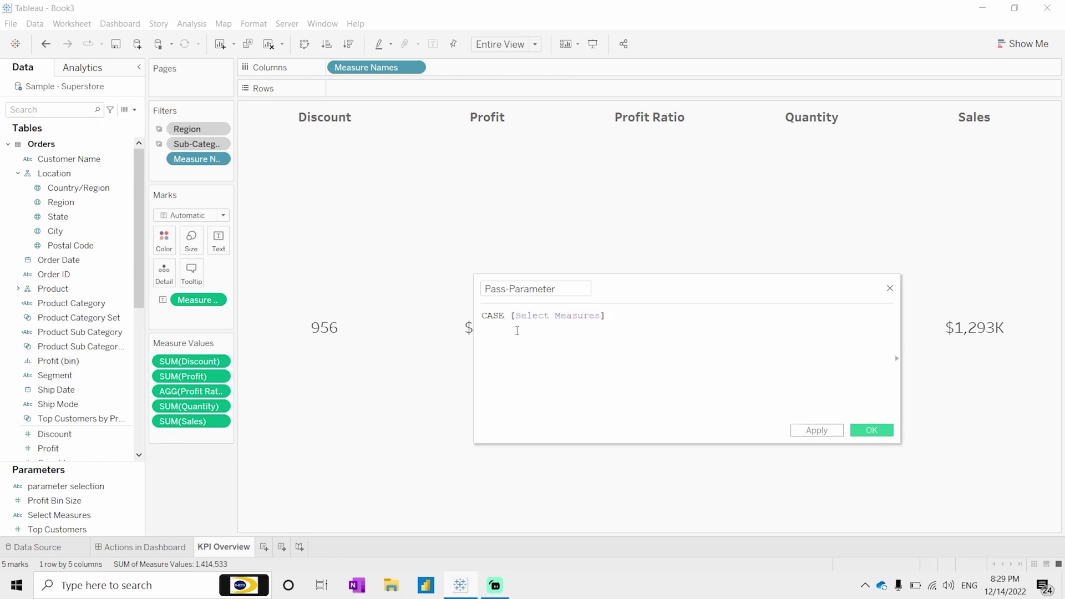
Add the clause WHEN "Discount" then AVG([Discount]) to the formula.
key(Return)
text(WHEN )
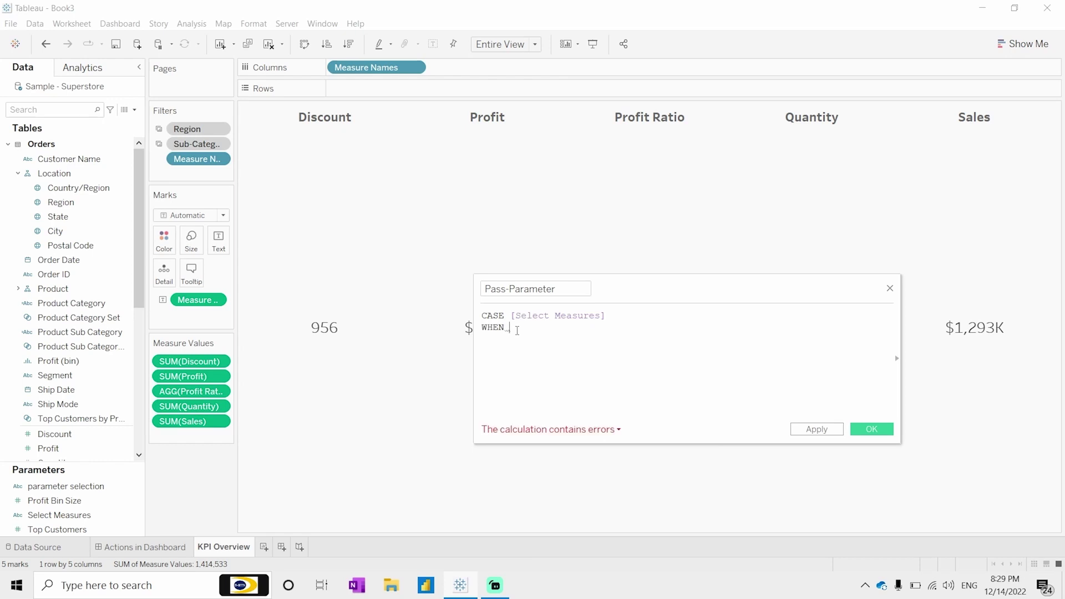
text("Discount then avg)
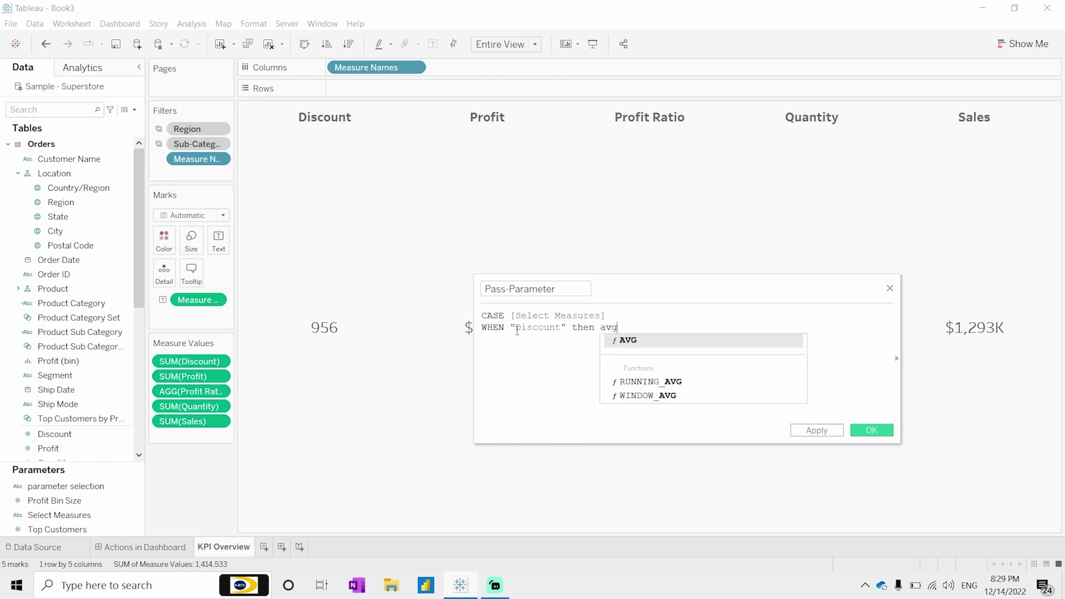
key(Return)
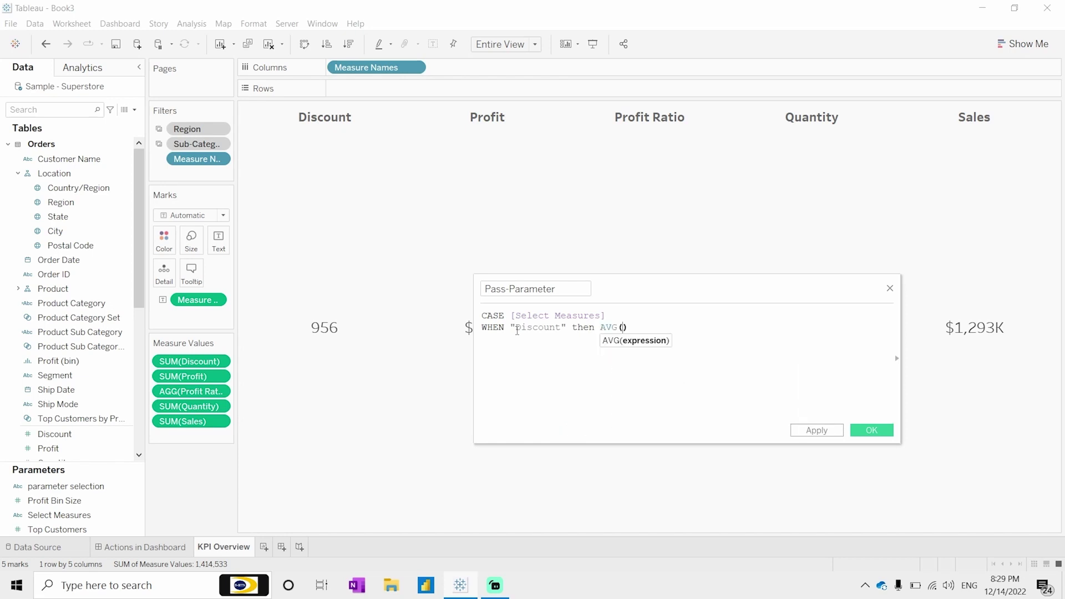
text(discoun)
key(Return)
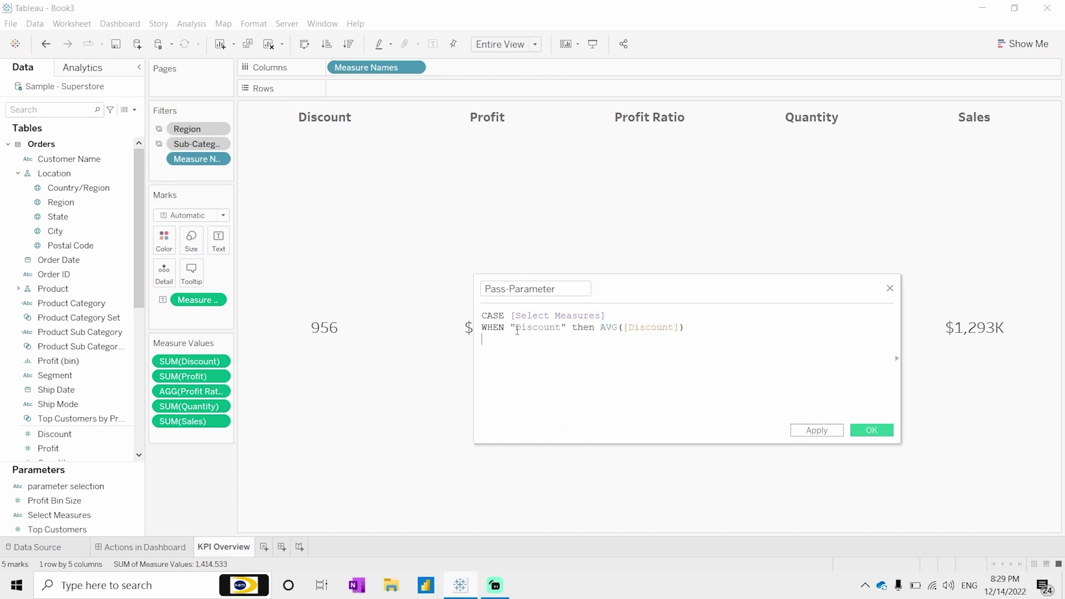
Add the clause WHEN "Profit" then SUM([Profit]) on a new line of the formula.
key(Return)
text(wh)
key(Return)
text("Profit" then sa)
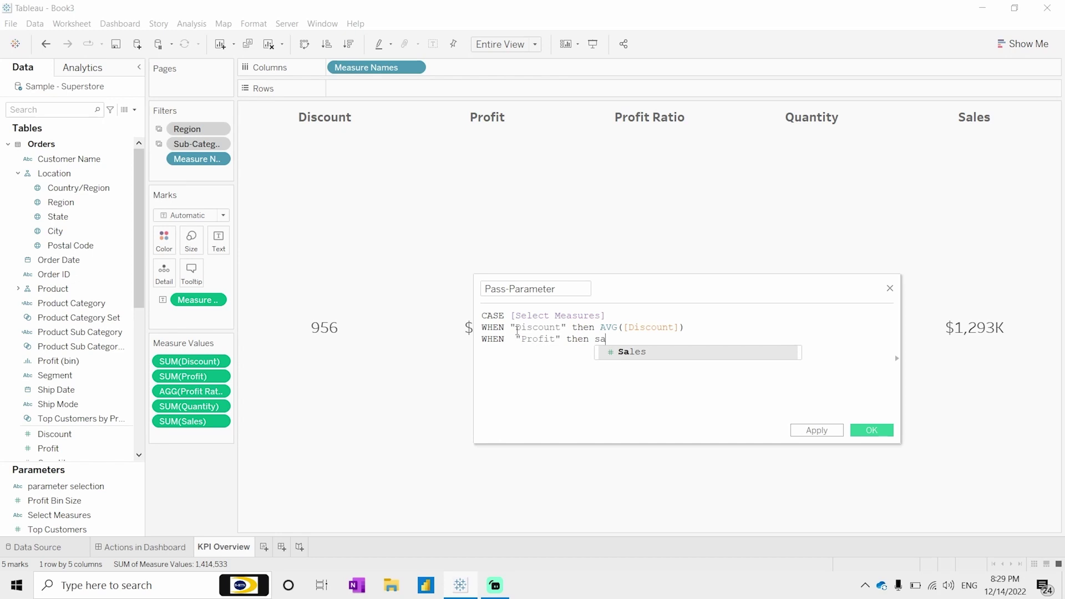
key(BackSpace)
text(um(prof)
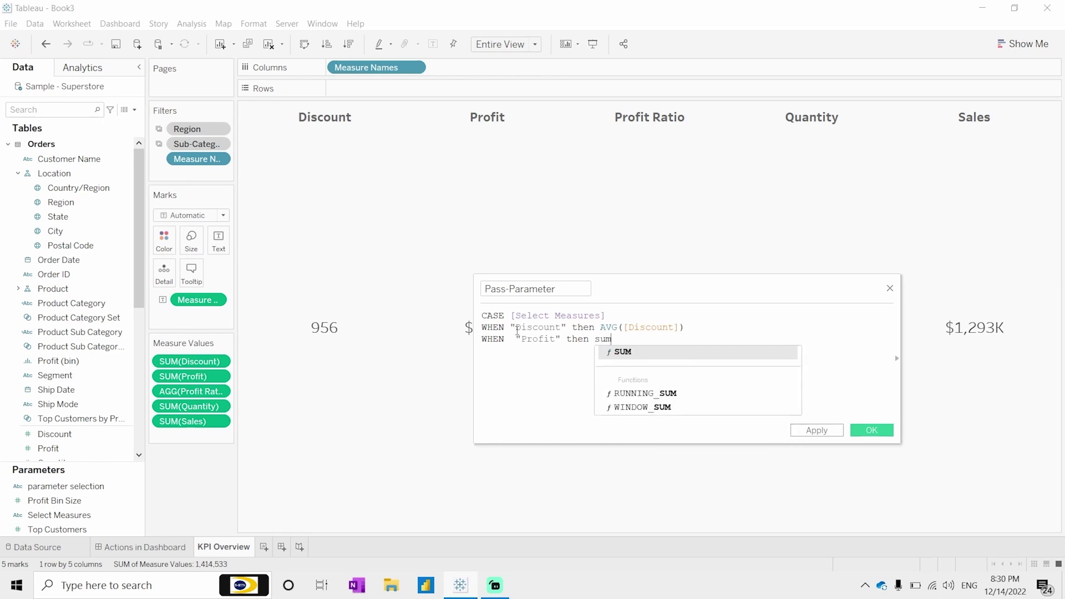
key(Return)
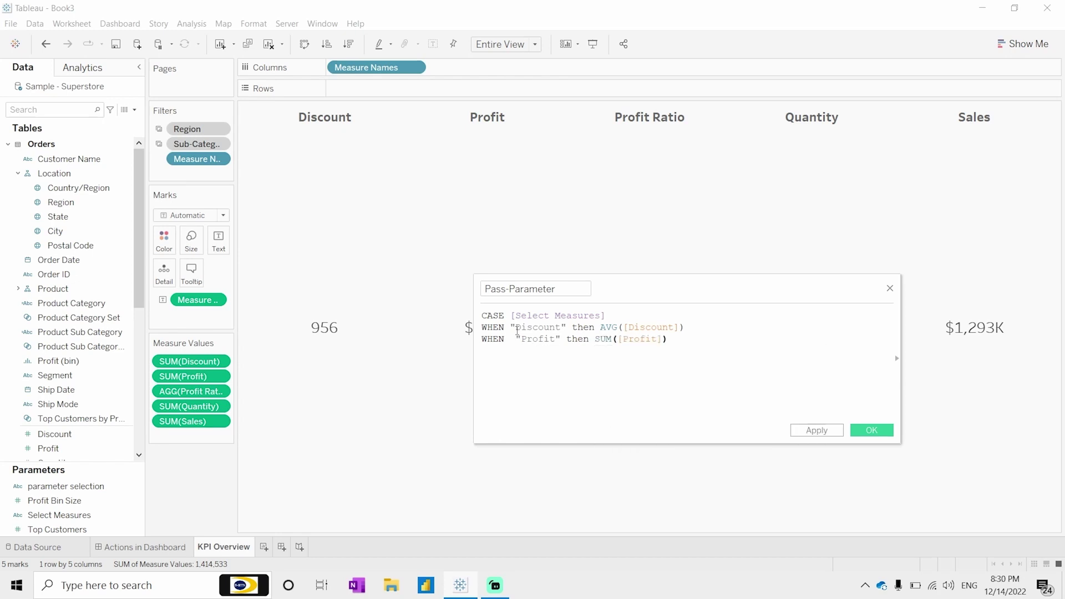
Add the clause WHEN "Profit Ratio" then [Profit Ratio] on a new line of the formula.
key(Return)
text(when)
key(Return)
text("Profit Ratio" then s)
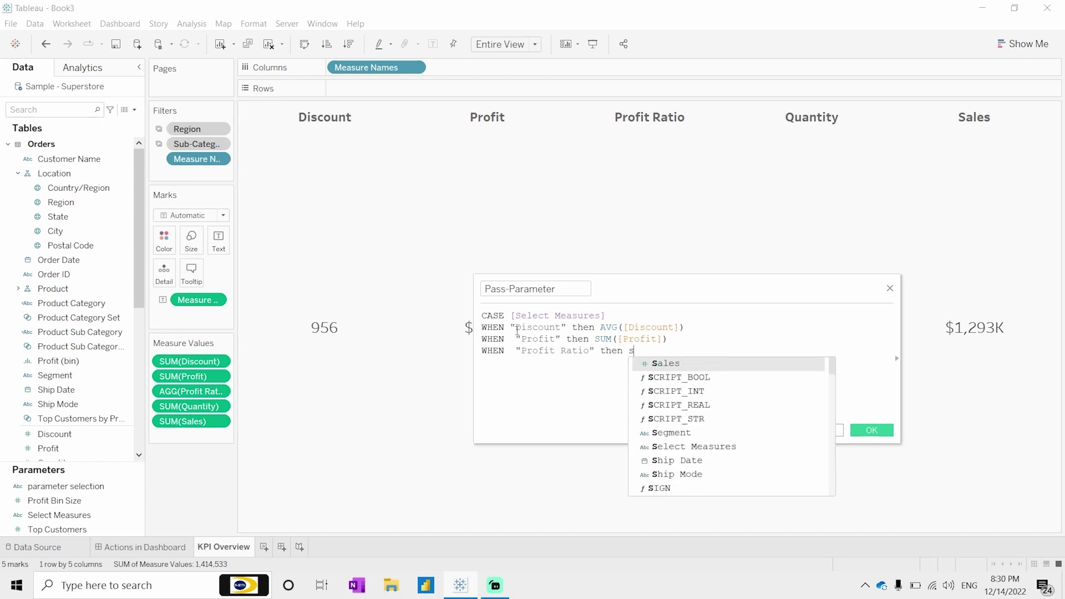
key(Escape)
text(pro)
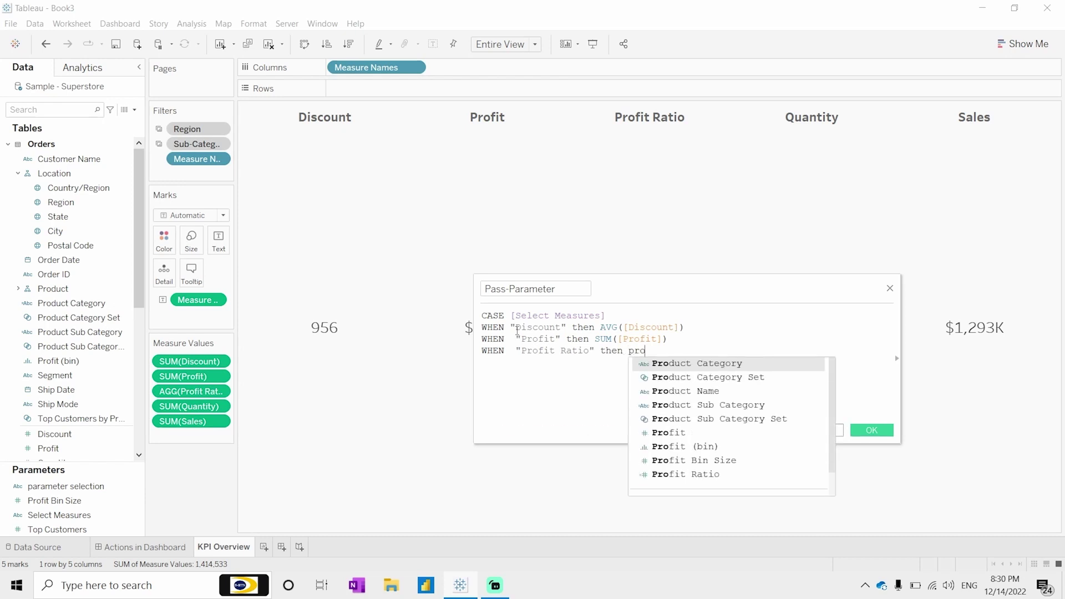
key(Down)
key(Down)
key(Down)
key(Down)
key(Down)
key(Down)
key(Down)
key(Down)
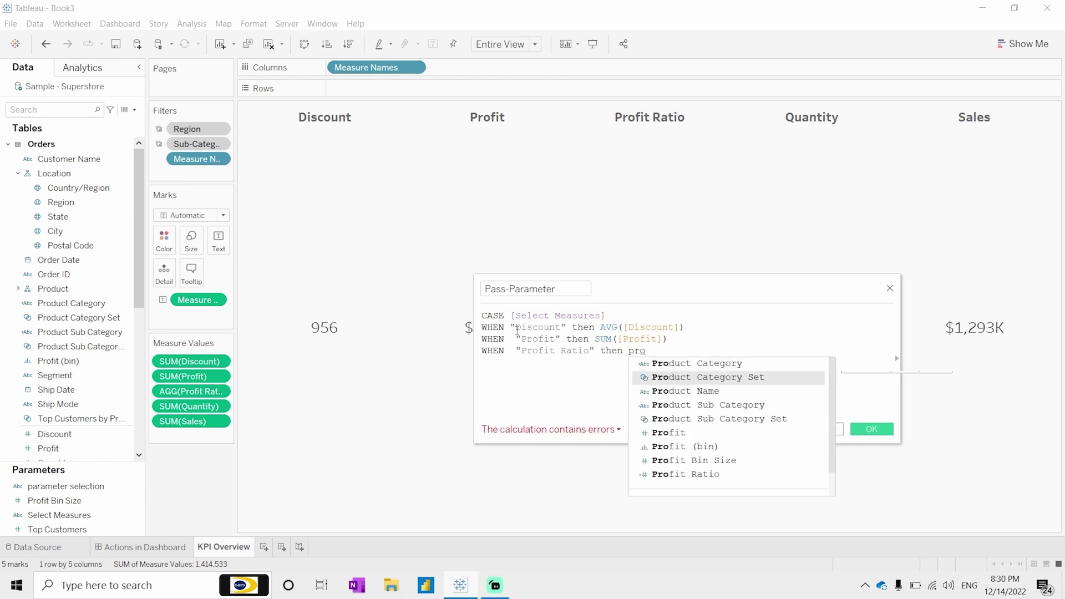
key(Return)
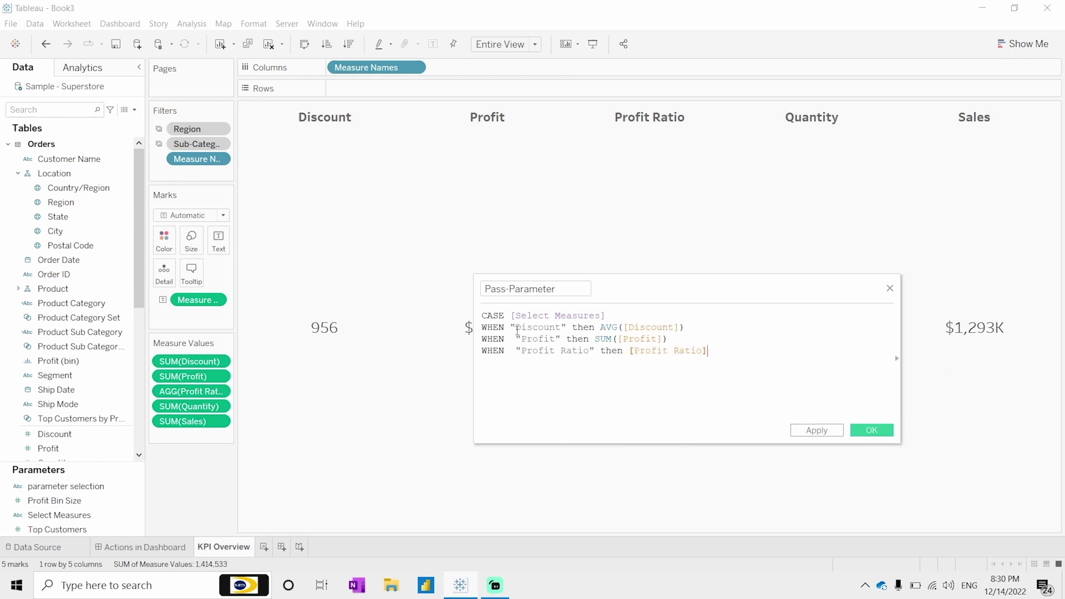
Add the clause WHEN "Quantity" THEN SUM([Quantity]) on a new line of the formula.
key(Return)
text(when)
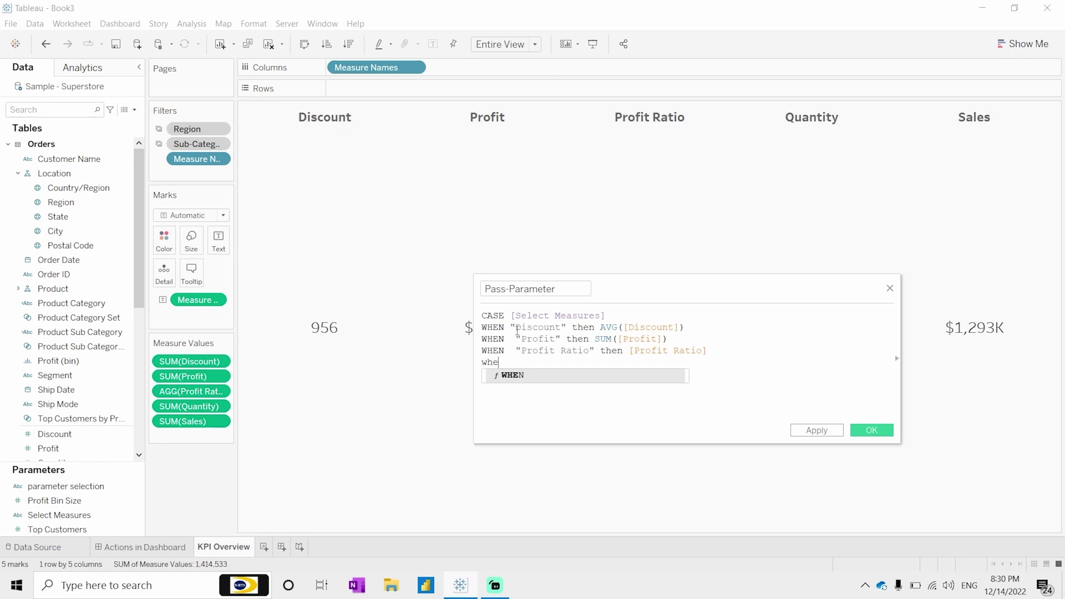
key(BackSpace)
key(BackSpace)
key(Return)
text("")
text(Q)
text(uantity)
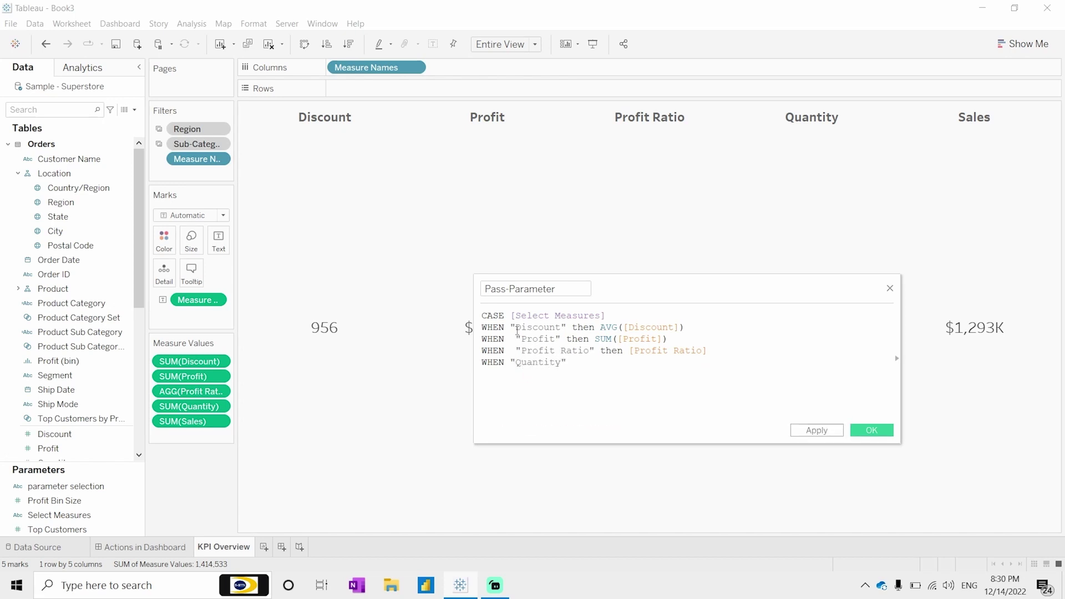
text( then)
key(BackSpace)
key(Return)
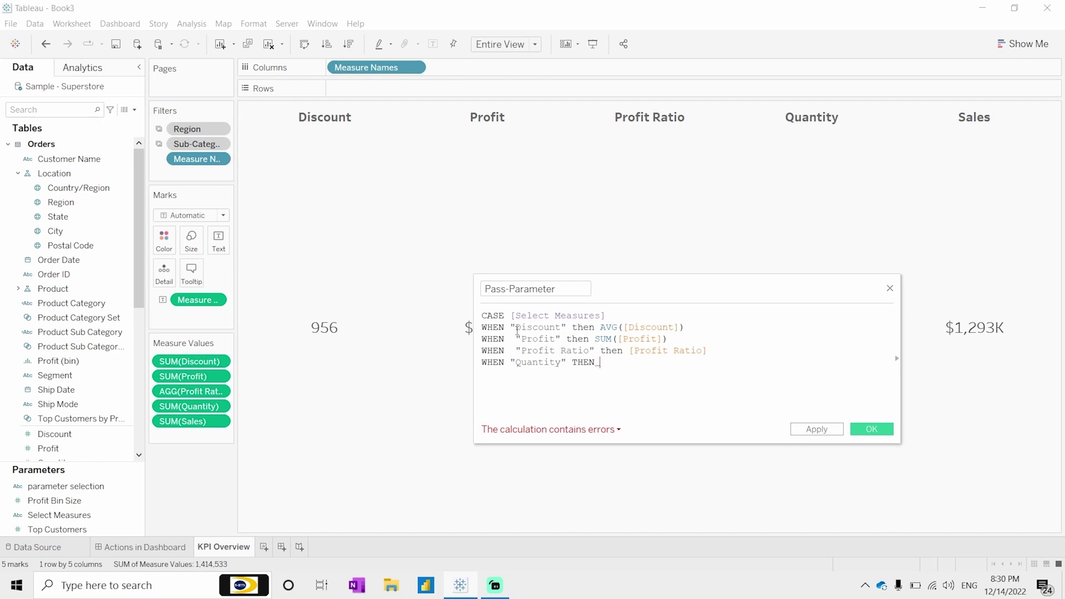
text(su)
key(Down)
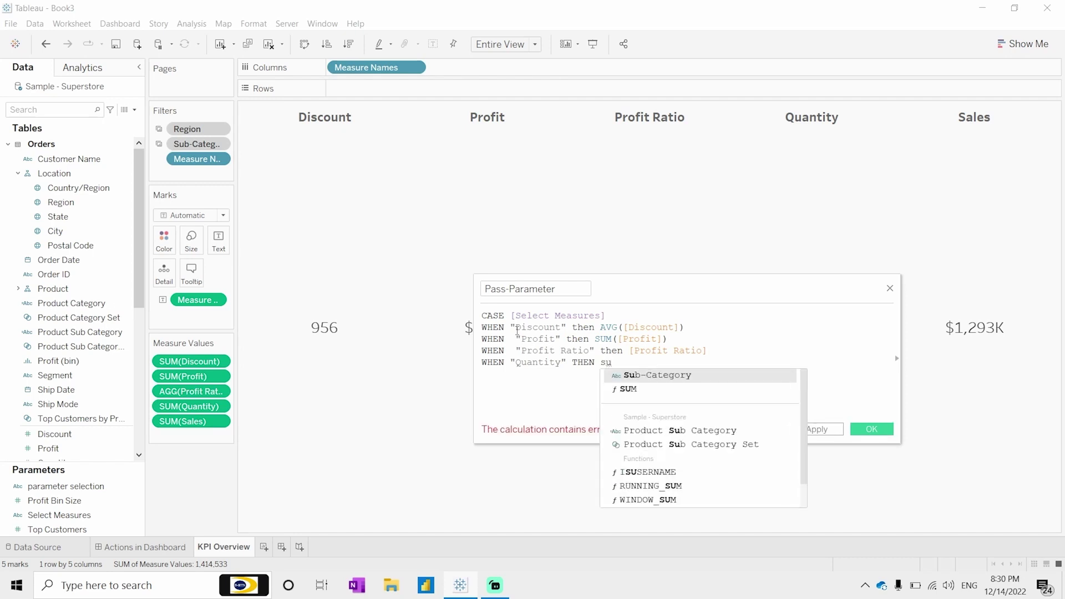
key(Return)
text(qua)
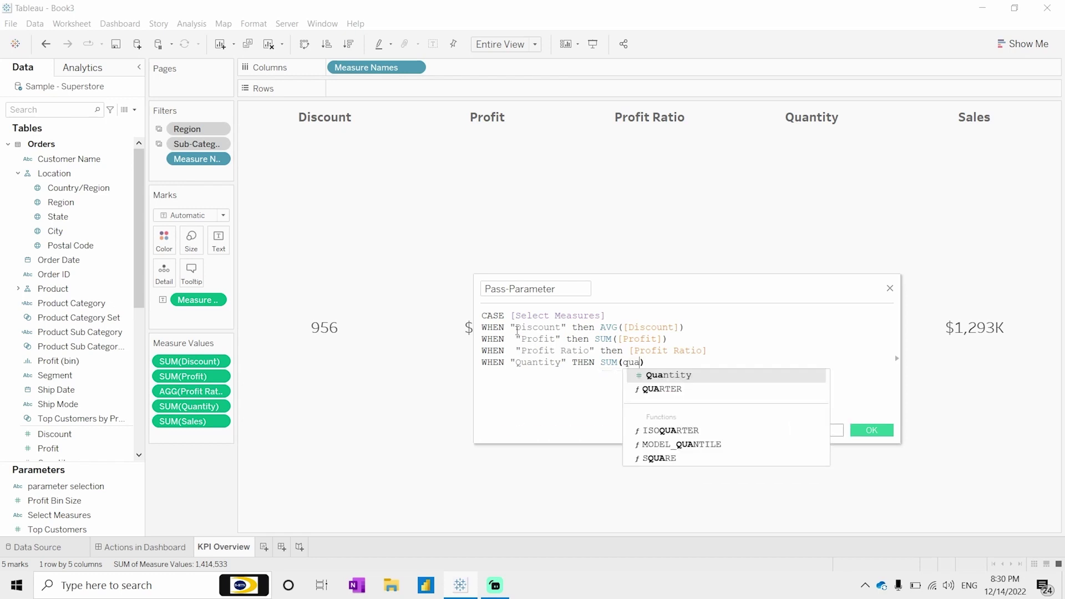
key(Return)
key(End)
Add the clause WHEN "Sales" then SUM([Sales]) on a new line of the formula.
key(Return)
text(WHEN)
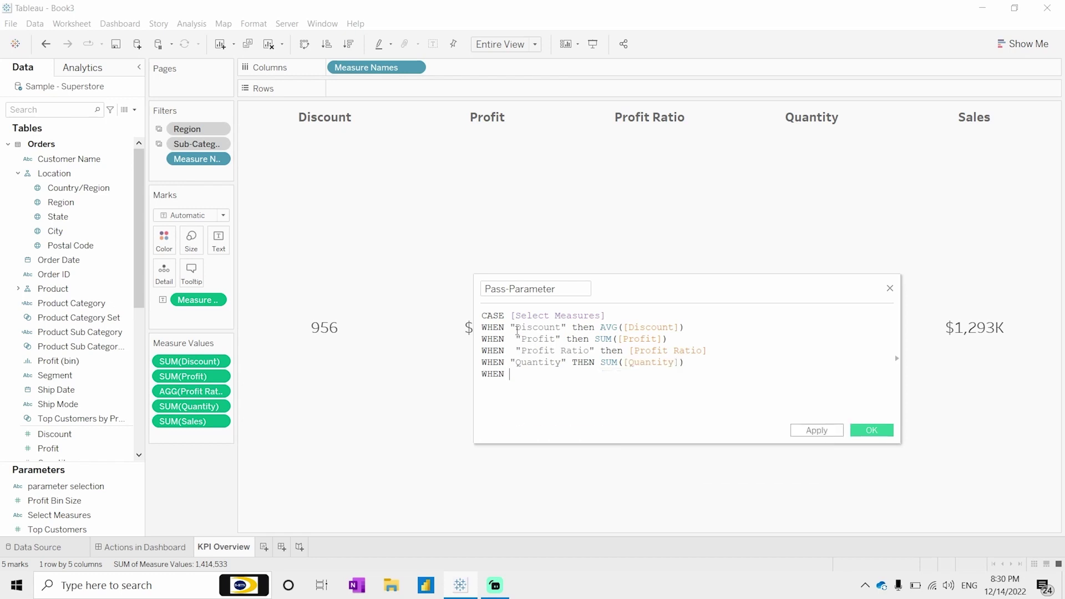
text( "")
text(Sales)
text(then SUM)
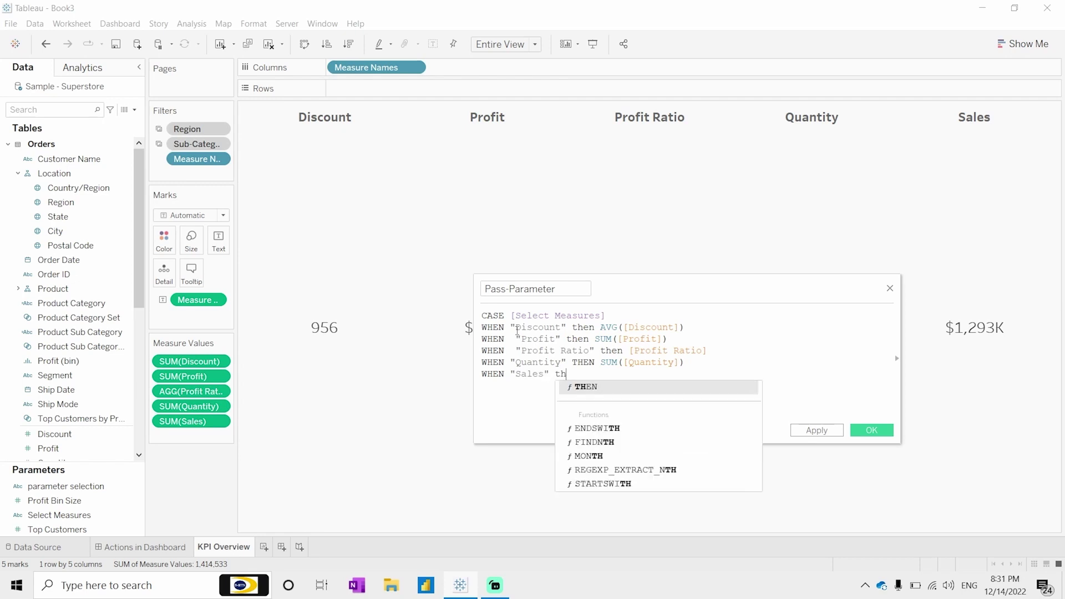
key(Return)
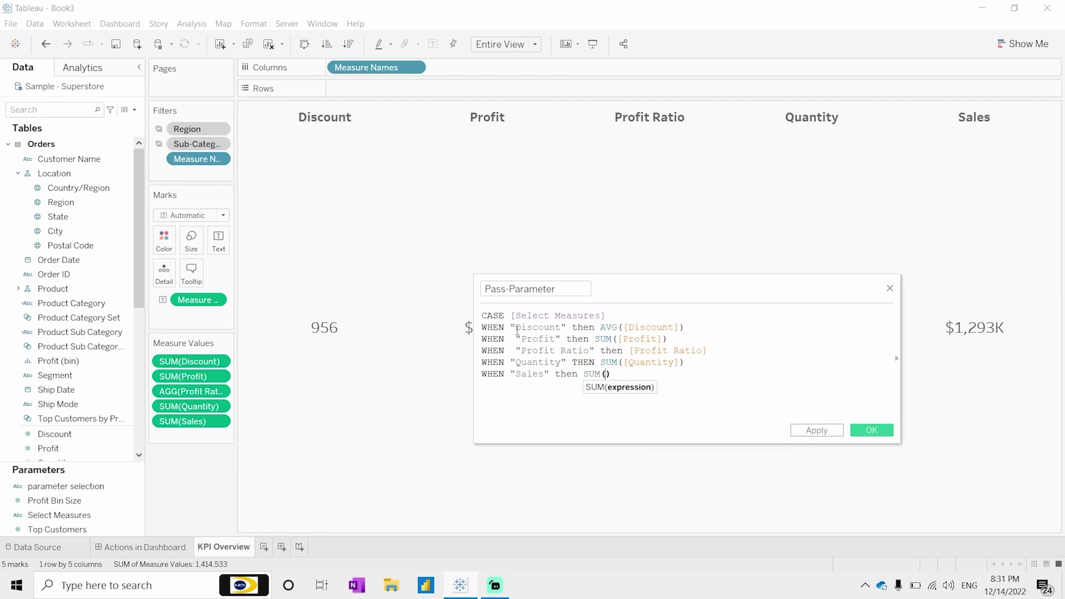
text([Sal)
key(Return)
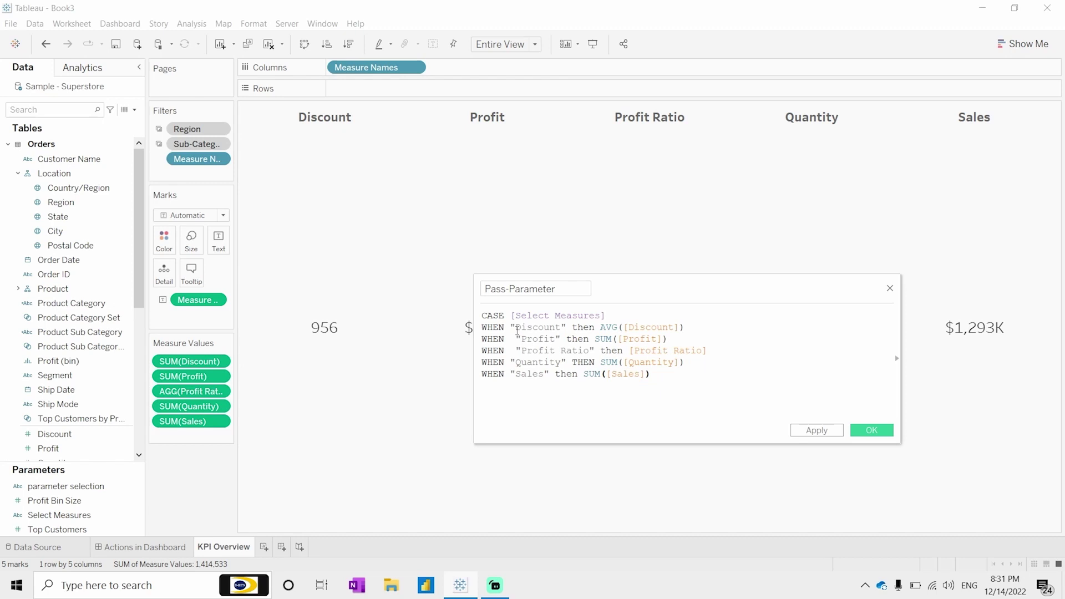
Close the CASE formula with END and save the Pass-Parameter calculated field.
key(Return)
text(EN)
key(Return)
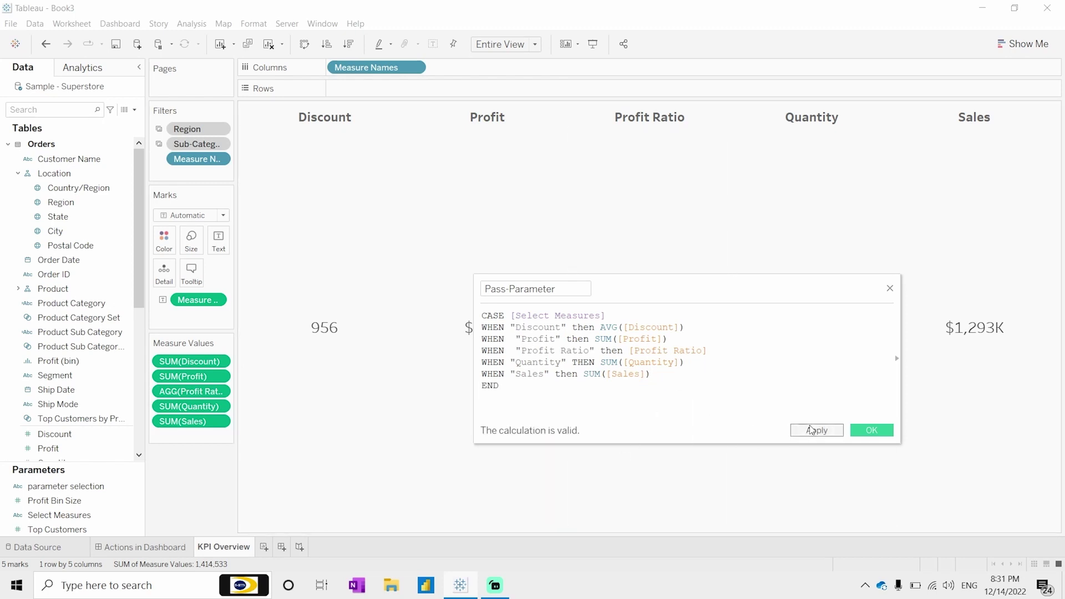
click(871, 433)
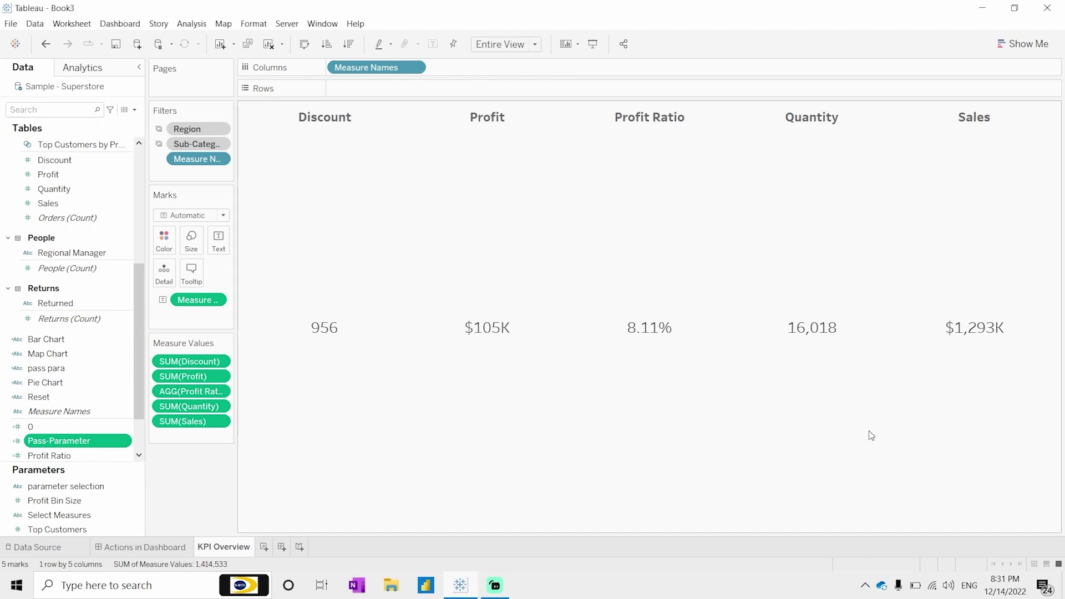
Show the Select Measures parameter control on the Actions in Dashboard sheet, using the Customer Segment by Sales view.
key(ctrl+shift+Tab)
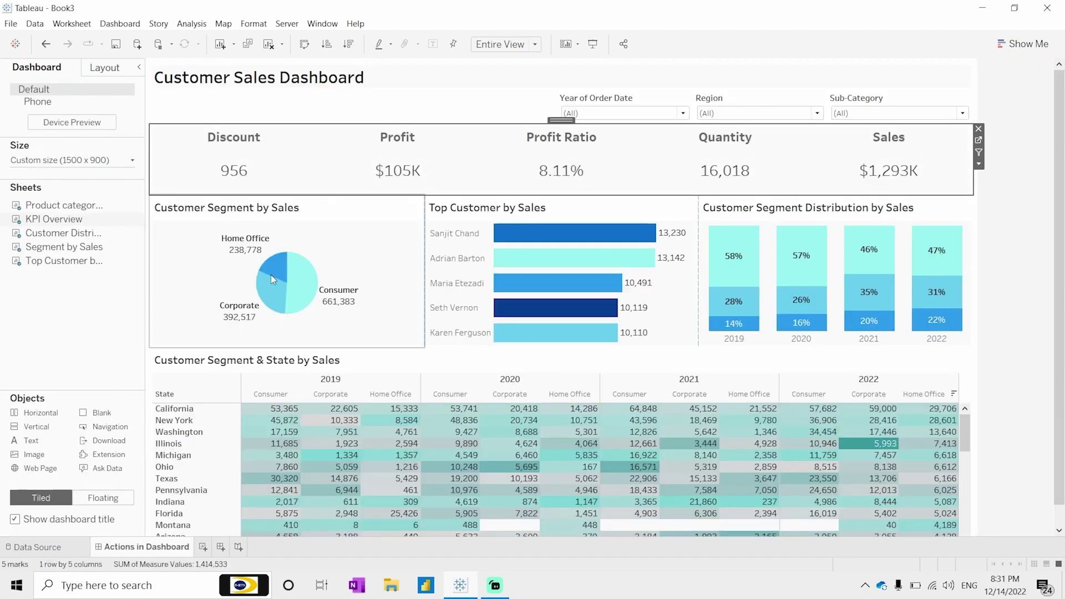
click(402, 223)
click(430, 234)
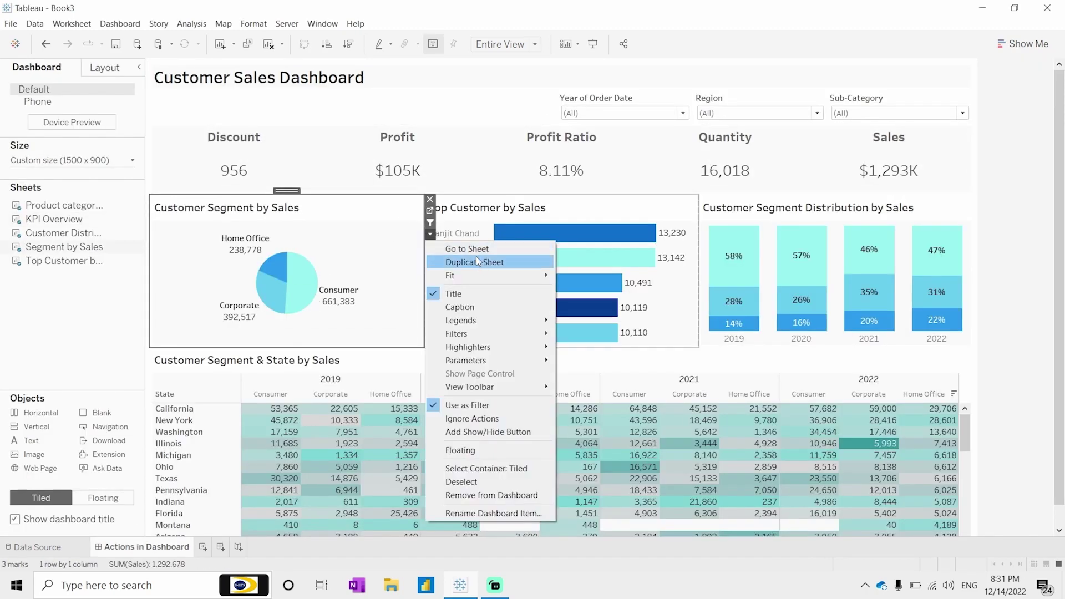
mouse_move(516, 360)
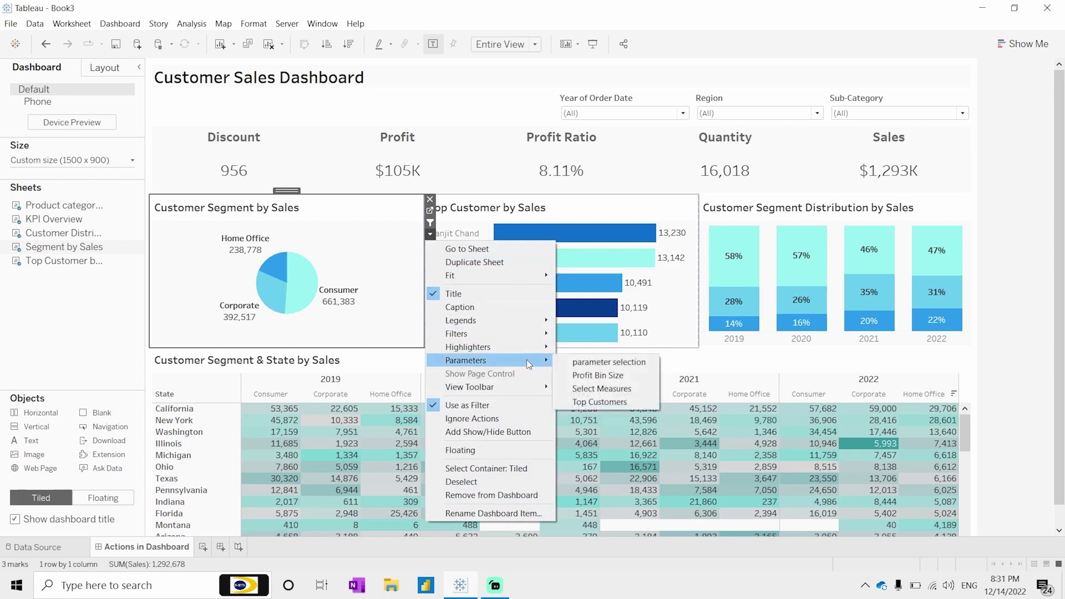
click(608, 389)
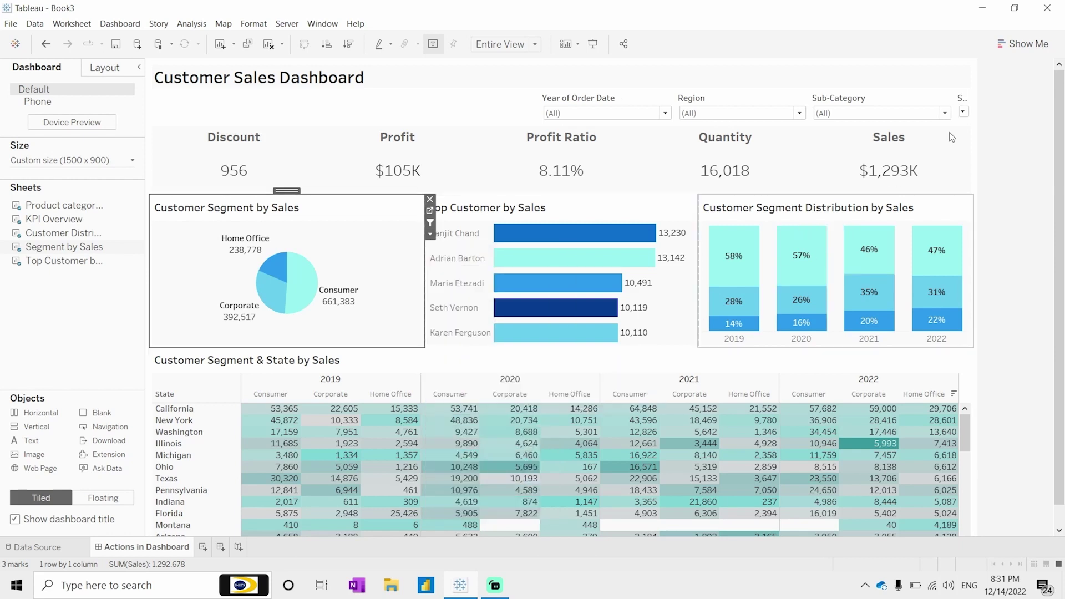
Move the Select Measures control ahead of the Year of Order Date filter in the dashboard's filter row.
click(958, 101)
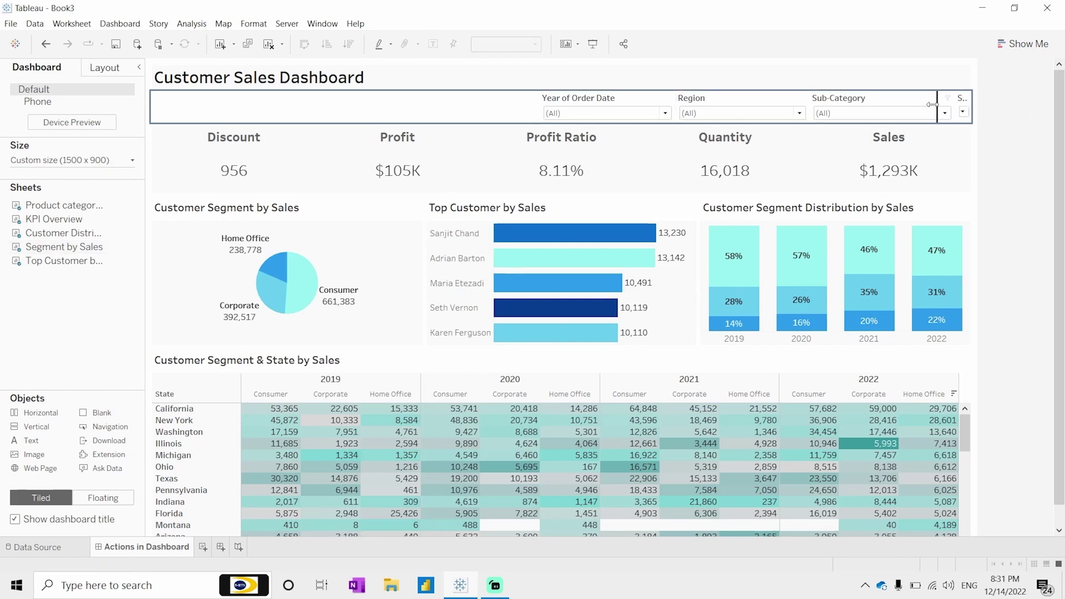
click(905, 113)
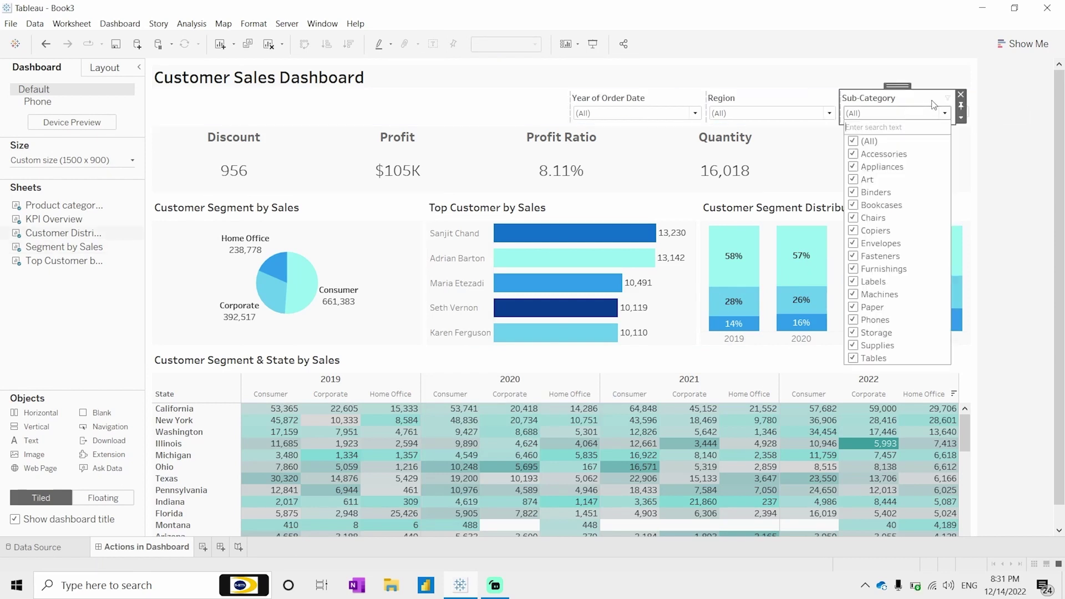
click(979, 134)
click(964, 112)
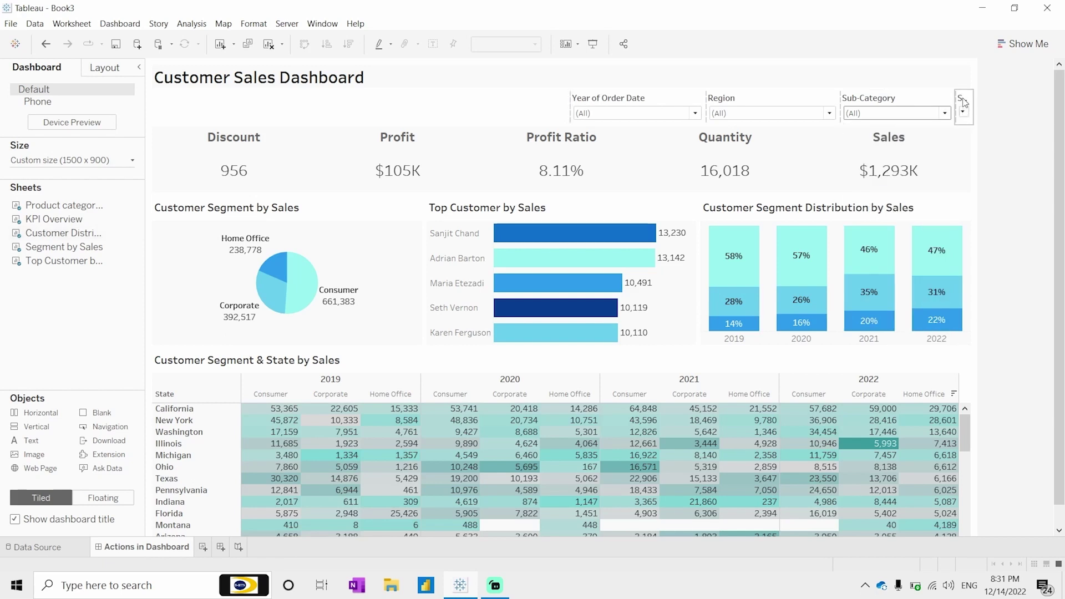
drag(963, 89, 567, 110)
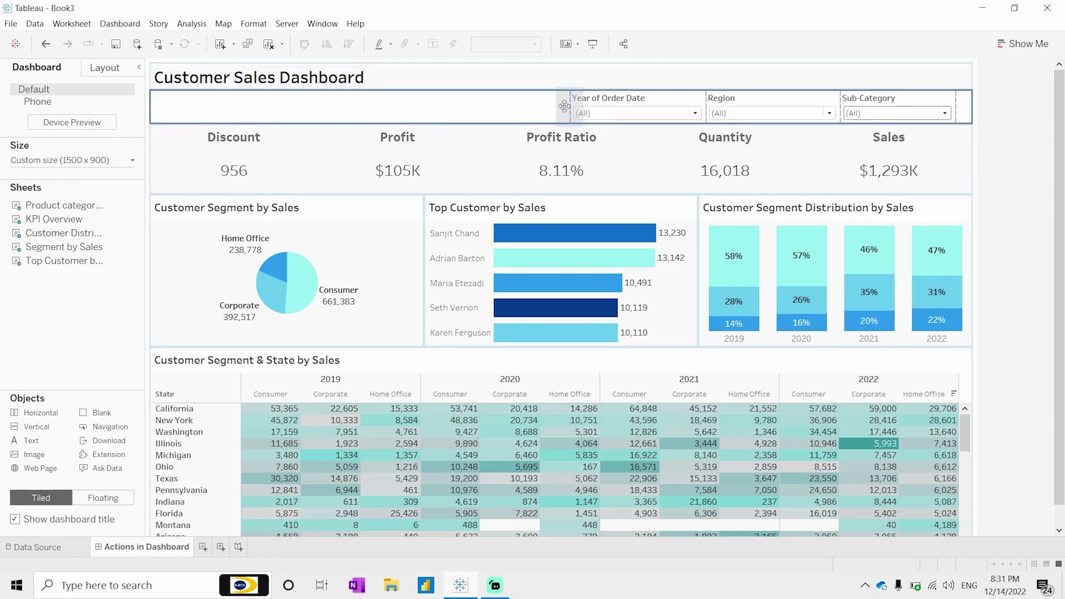
Go to the Segment by Sales worksheet and set its Select Measures parameter to Sales.
click(418, 219)
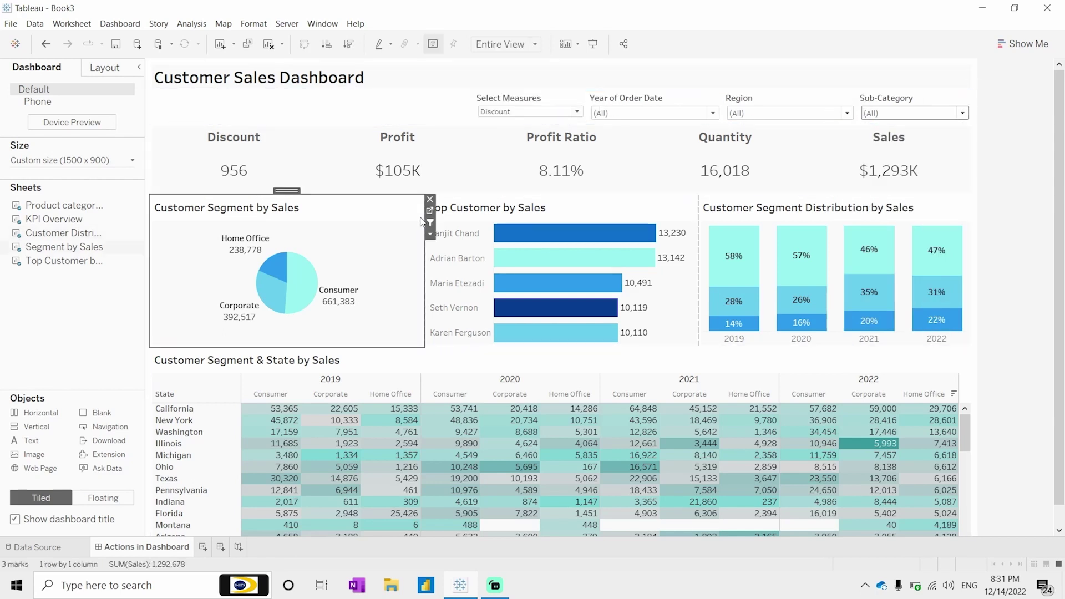
click(430, 211)
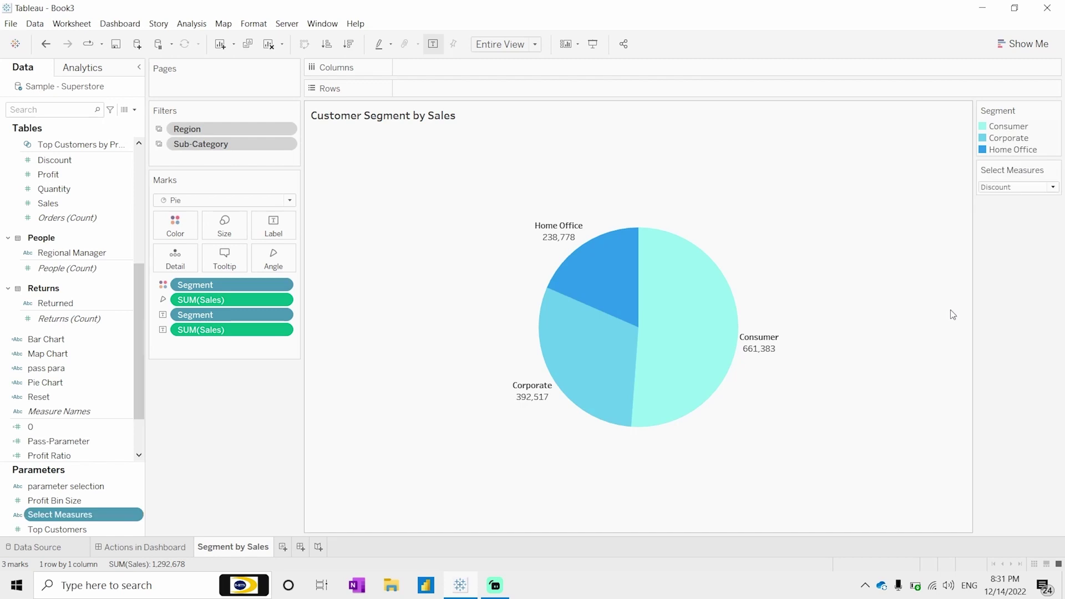
click(1021, 189)
click(996, 245)
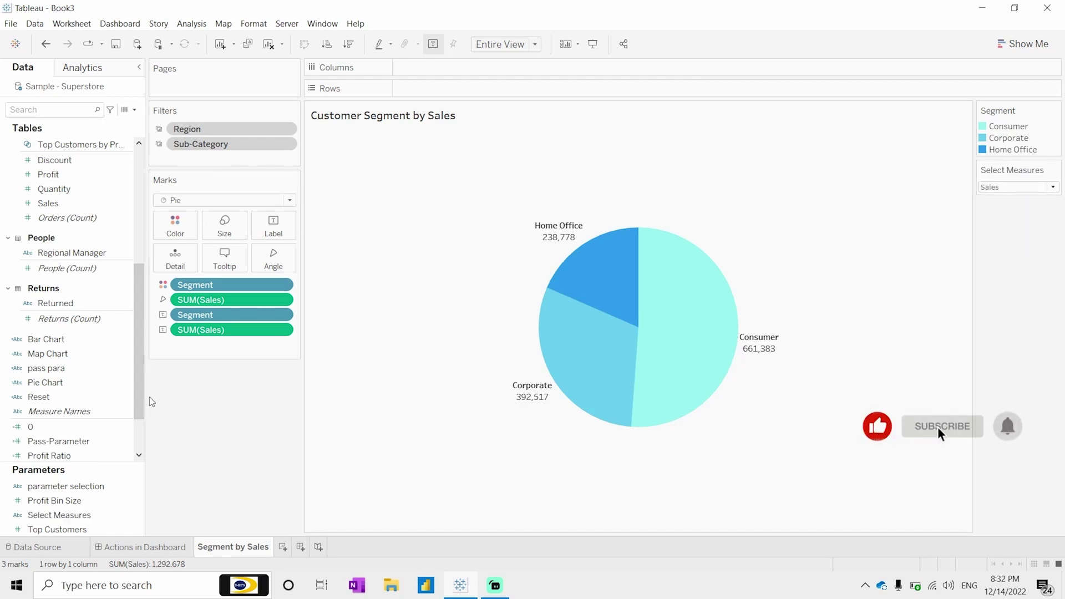
Review the formula of the Pass-Parameter calculated field without changing it.
scroll(72, 389, down, 2)
click(66, 383)
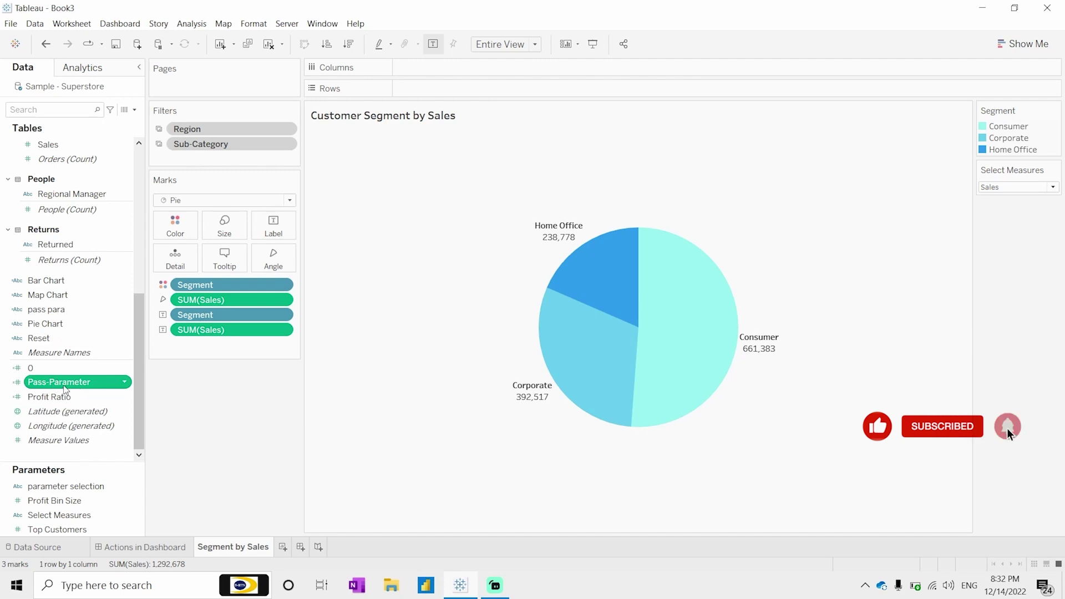
right_click(67, 388)
click(117, 188)
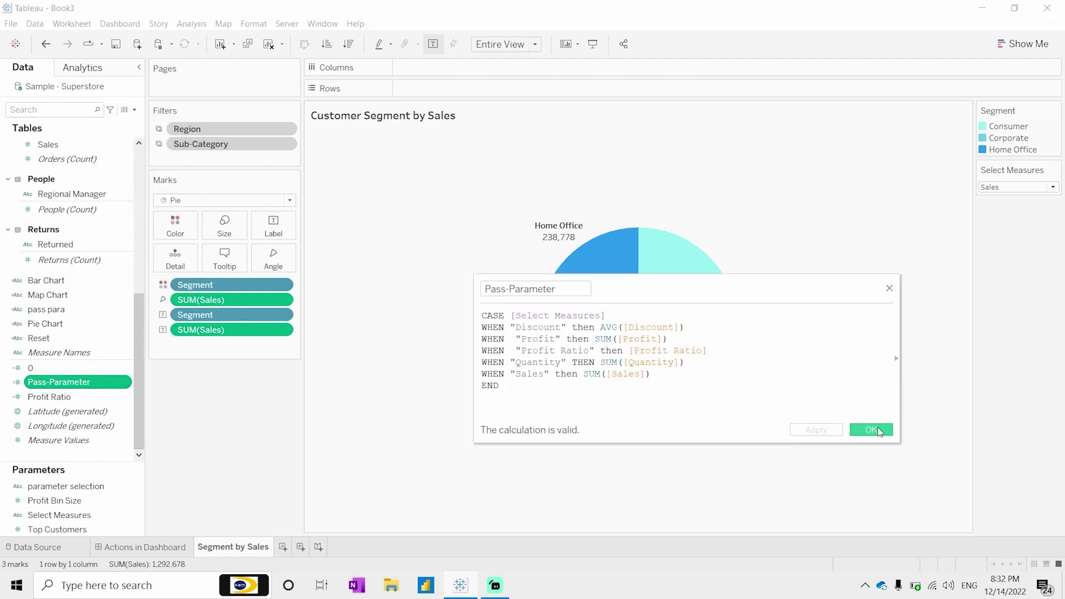
click(874, 430)
Replace SUM(Sales) with Pass-Parameter on both the pie chart's angle and label.
drag(60, 390, 220, 303)
drag(58, 382, 218, 326)
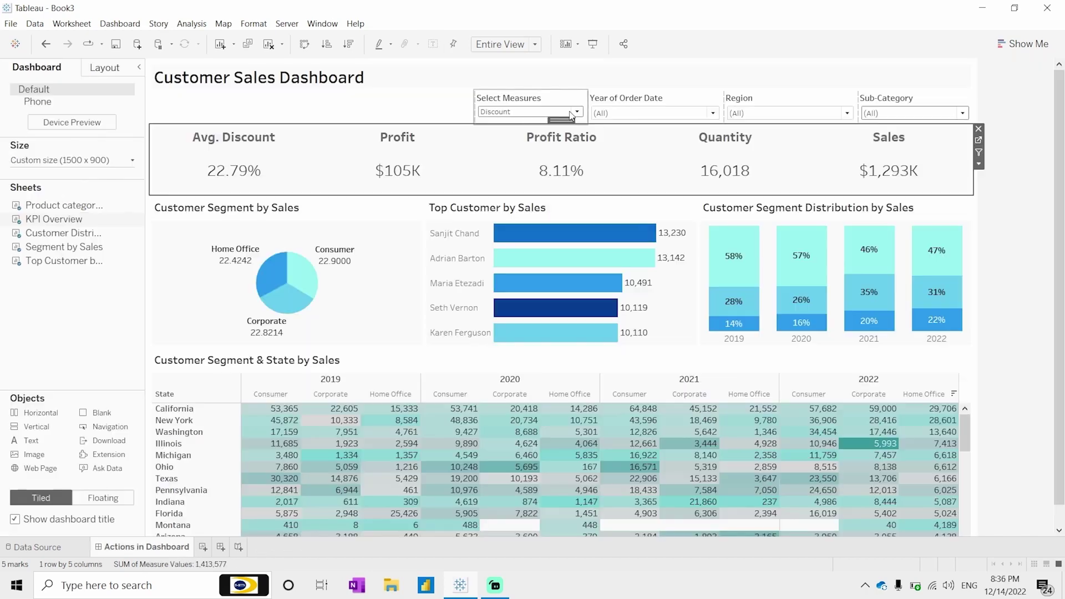
Test the dashboard's Select Measures parameter by setting it to Profit Ratio and then to Profit.
click(576, 112)
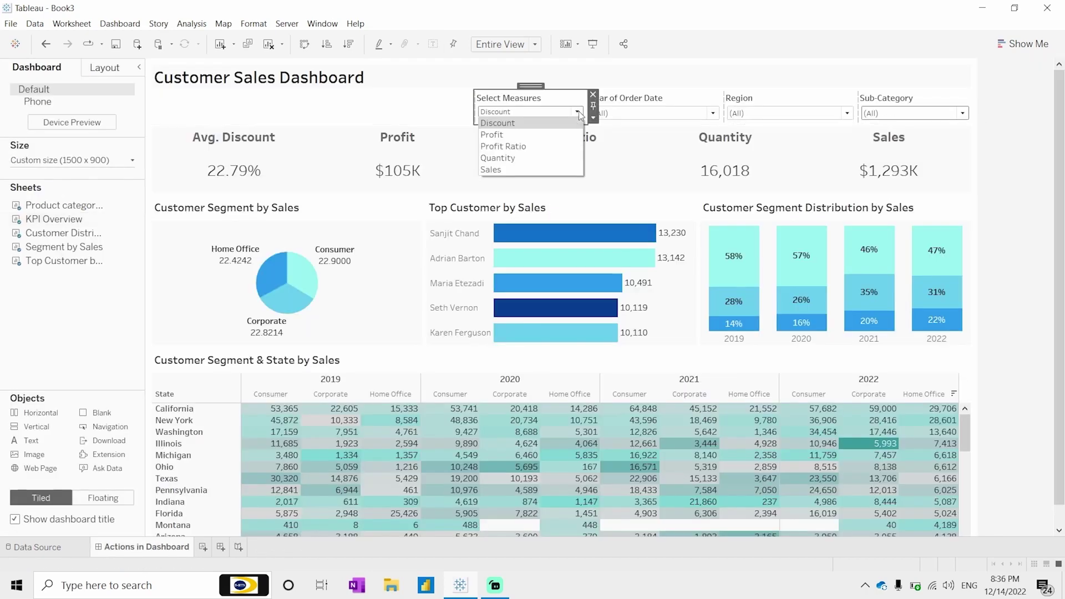
click(510, 148)
click(525, 114)
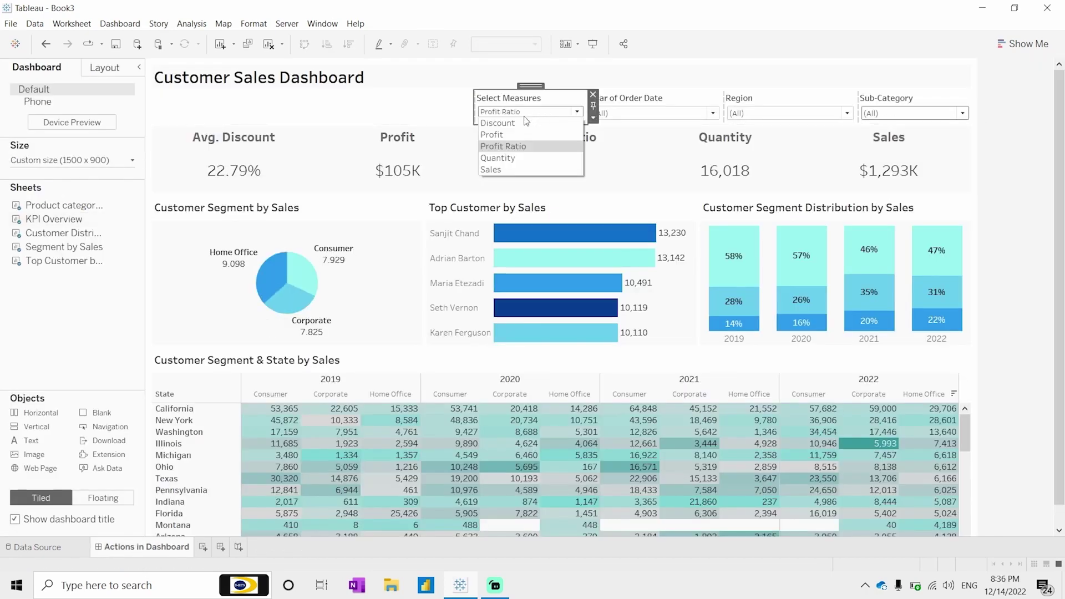
click(504, 131)
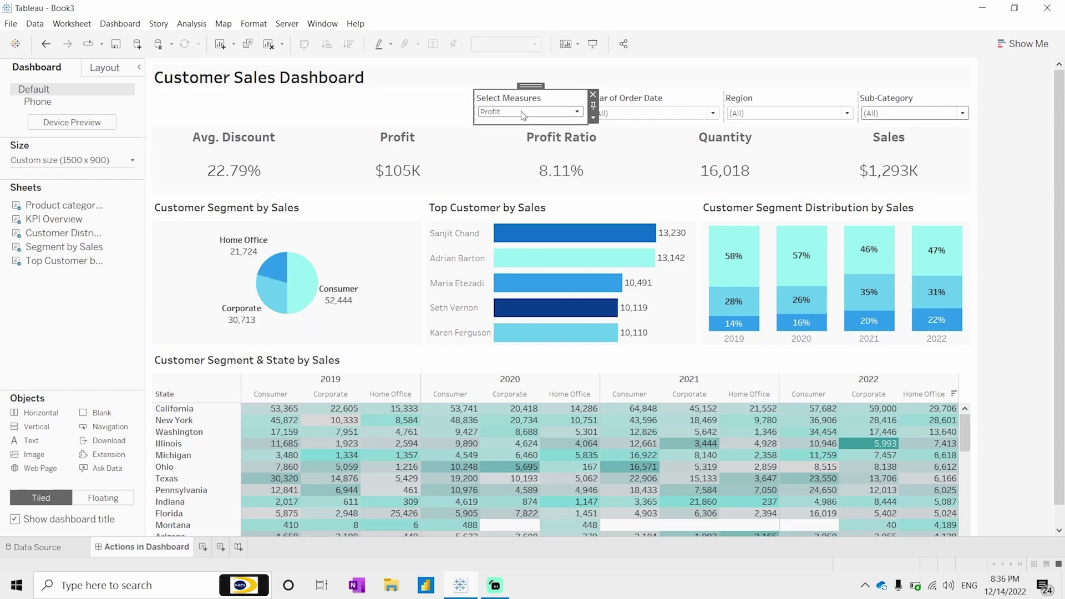
Select the Profit, Profit Ratio, Quantity and Sales KPIs in turn to check whether the segment pie chart responds.
click(397, 142)
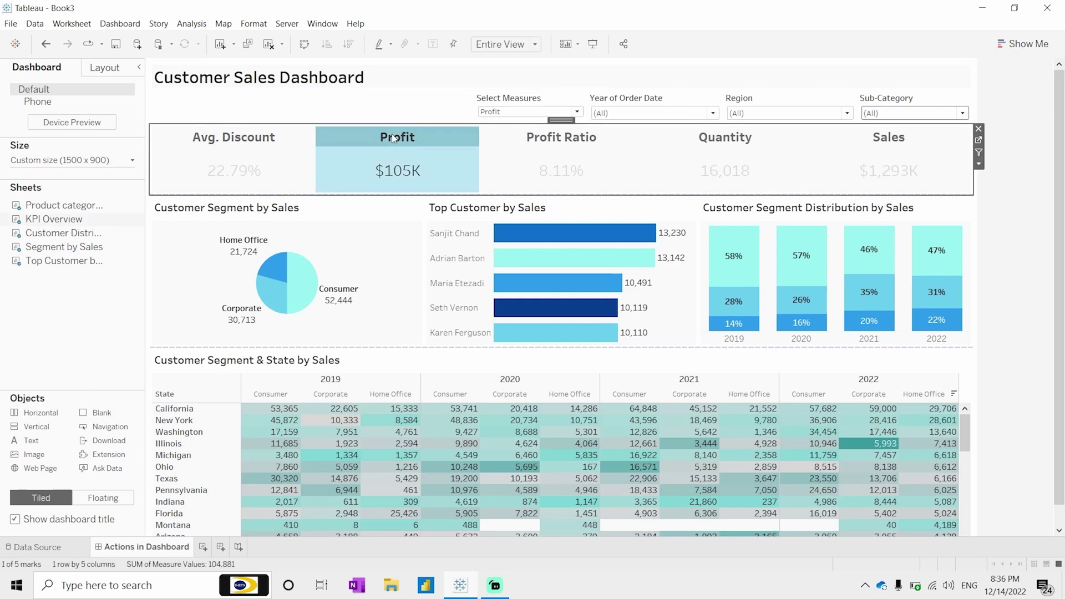
click(542, 143)
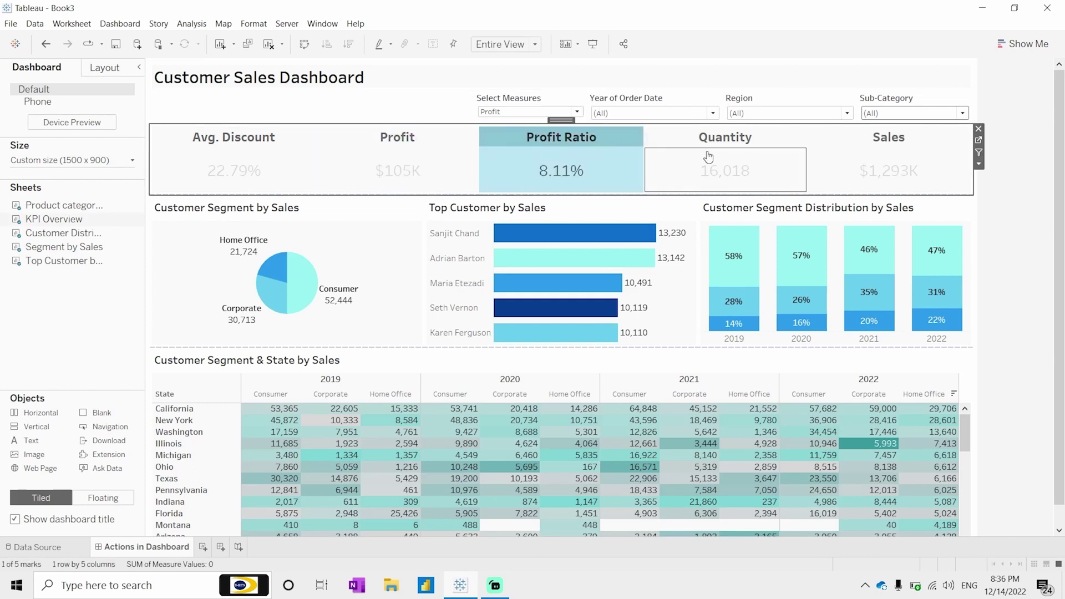
click(738, 143)
click(867, 135)
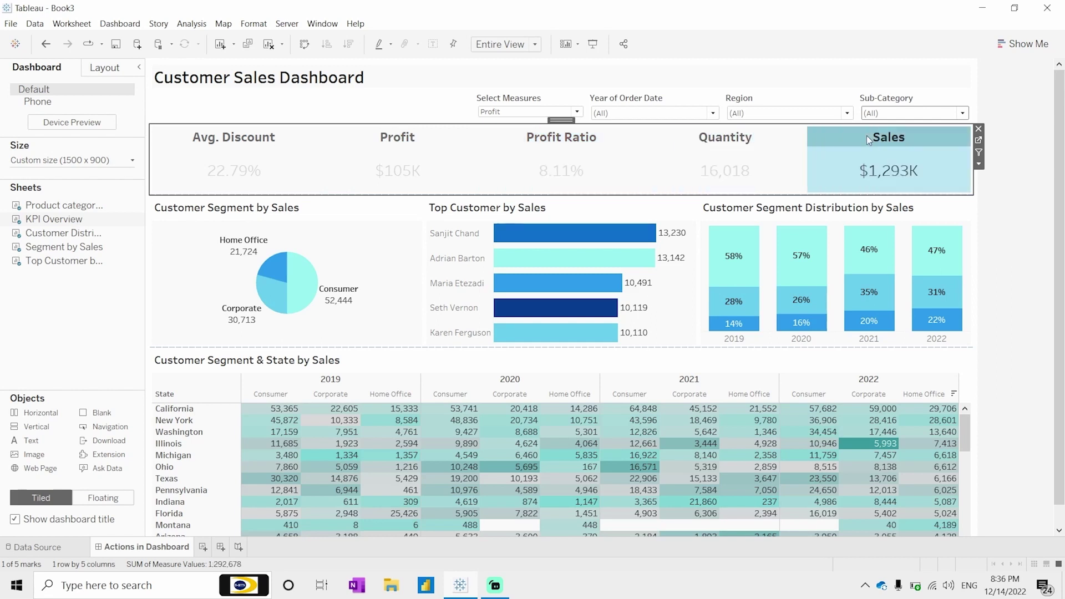
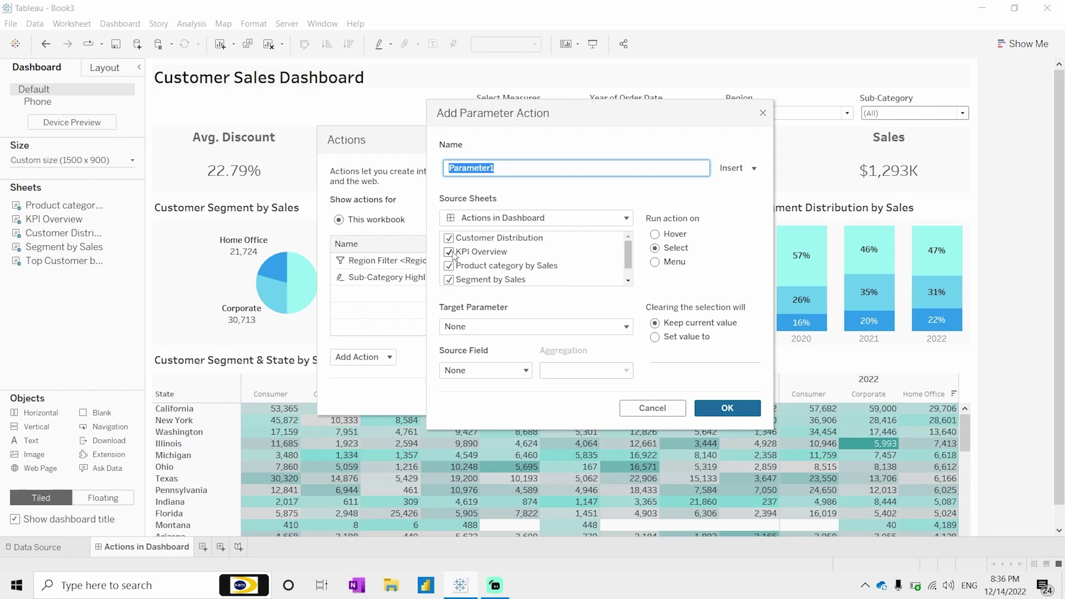
Cancel the new parameter action and rename the Segment by Sales worksheet to Customer Segment by Sales.
click(668, 408)
click(642, 395)
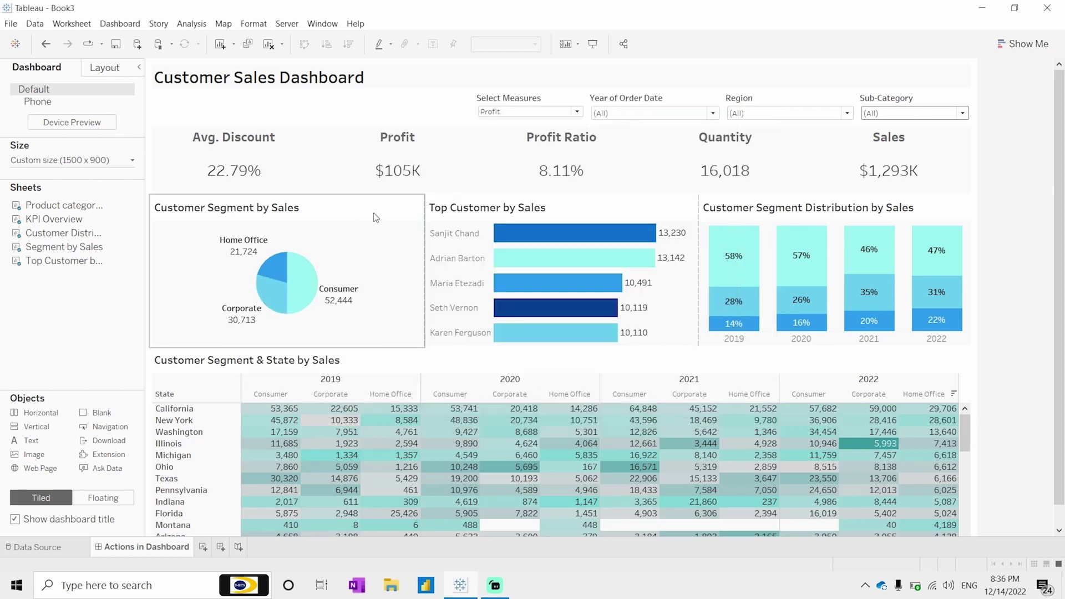
click(408, 217)
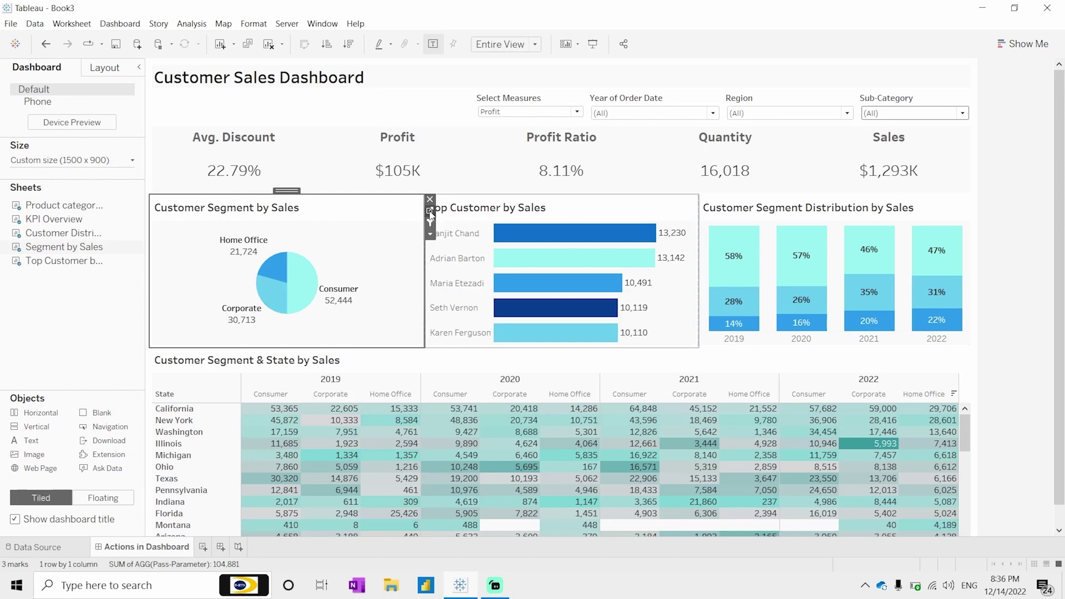
click(430, 211)
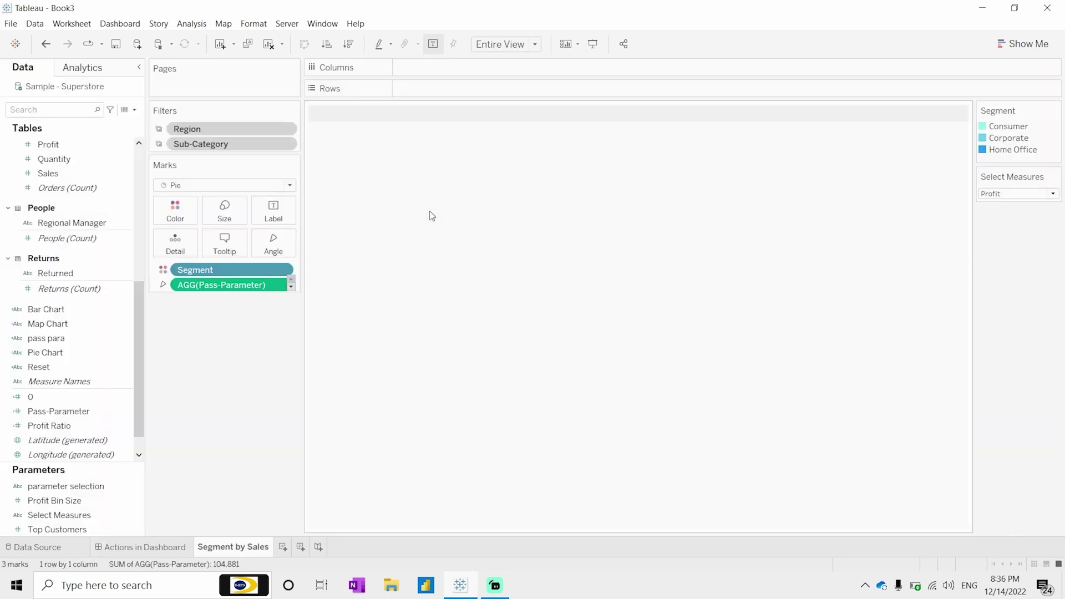
double_click(233, 549)
key(Home)
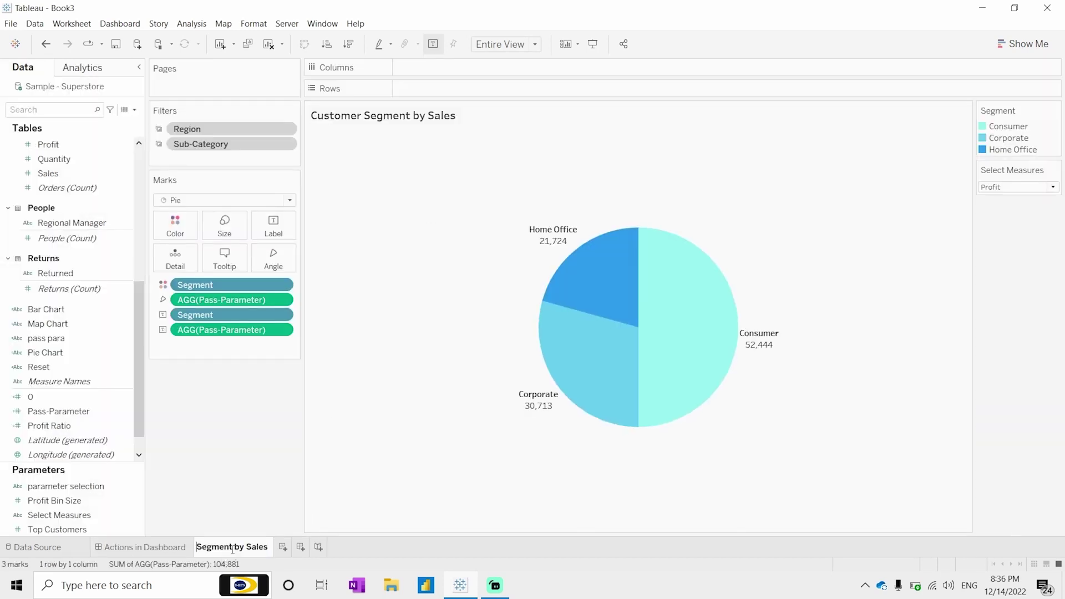
text(Customer)
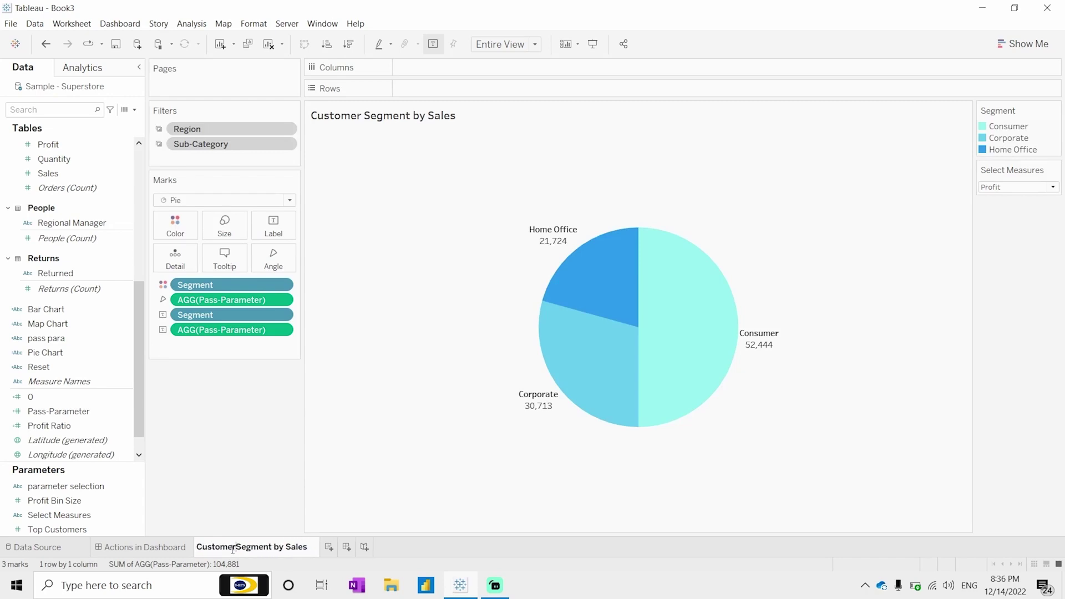
key(Return)
Add a change-parameter action to the Actions in Dashboard sheet with KPI Overview as its only source sheet.
click(167, 547)
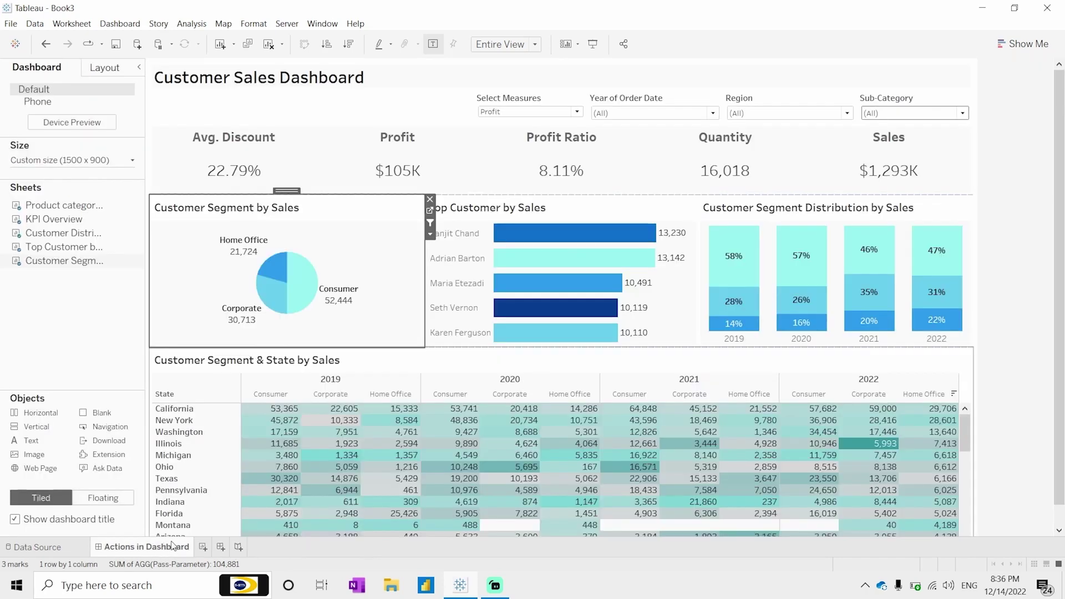
click(122, 25)
click(142, 193)
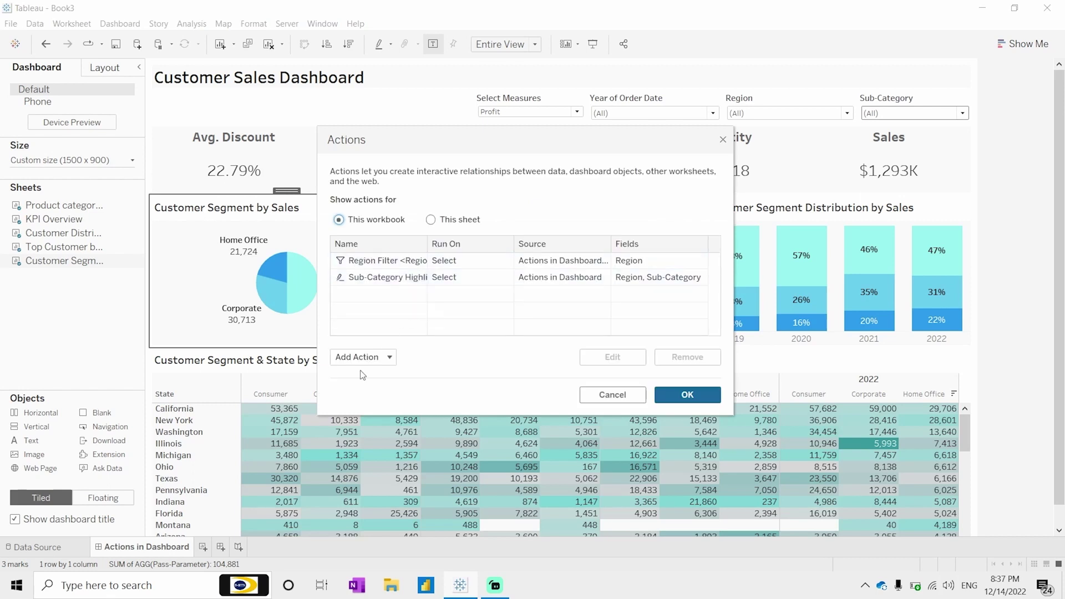
click(388, 359)
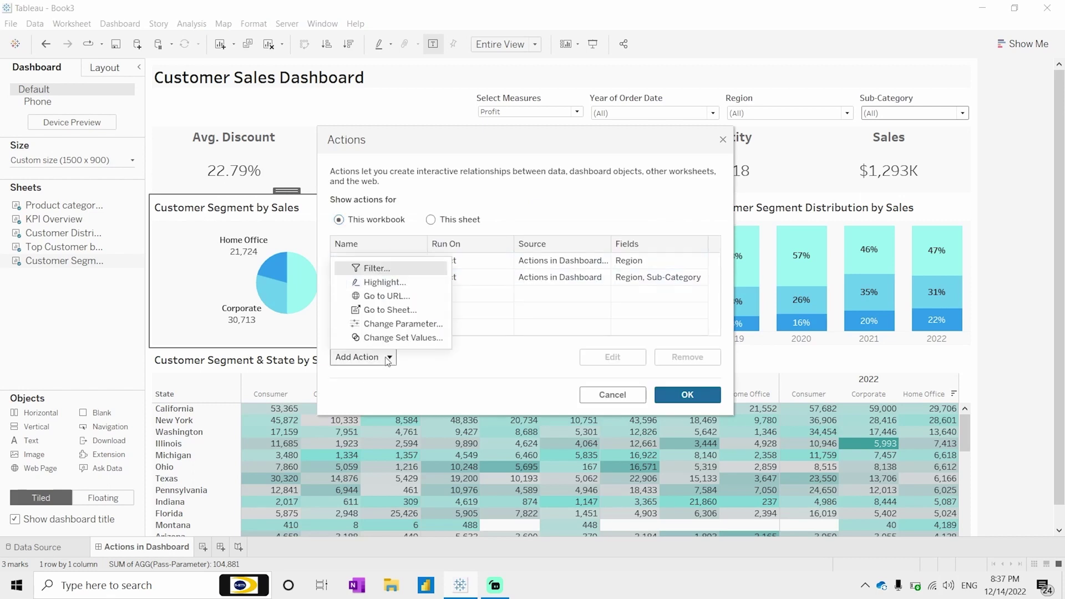
click(413, 325)
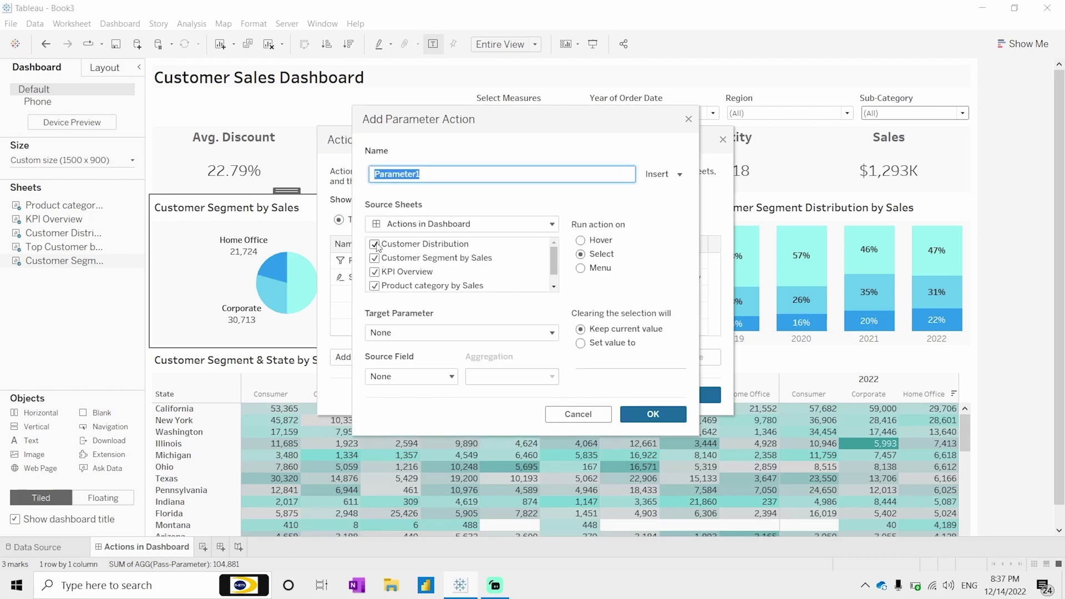
click(375, 244)
click(374, 271)
click(375, 286)
scroll(470, 287, down, 1)
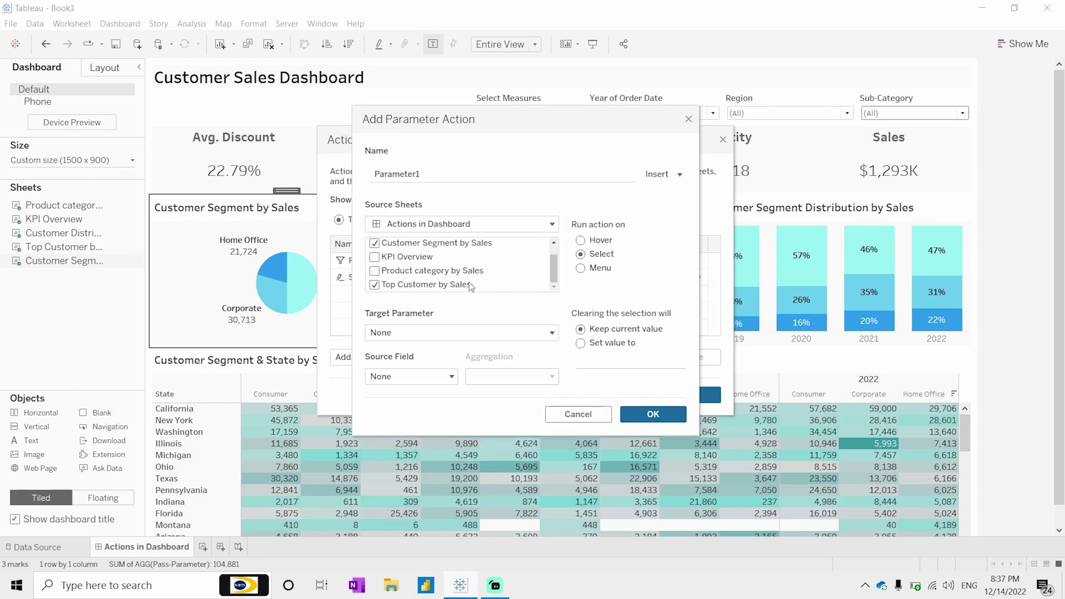
click(375, 285)
click(374, 243)
drag(493, 118, 586, 140)
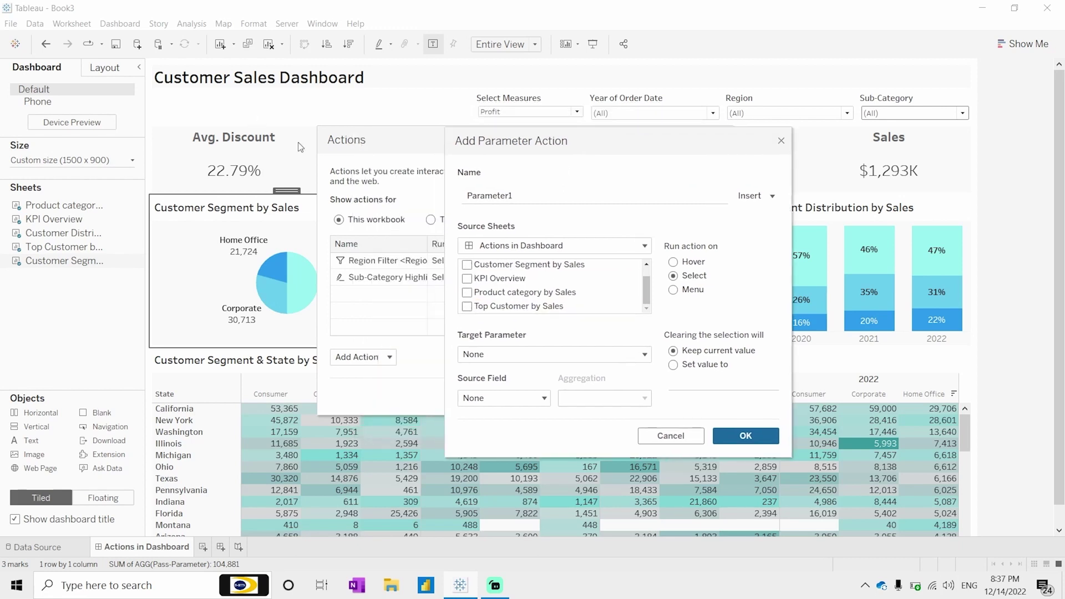
click(467, 279)
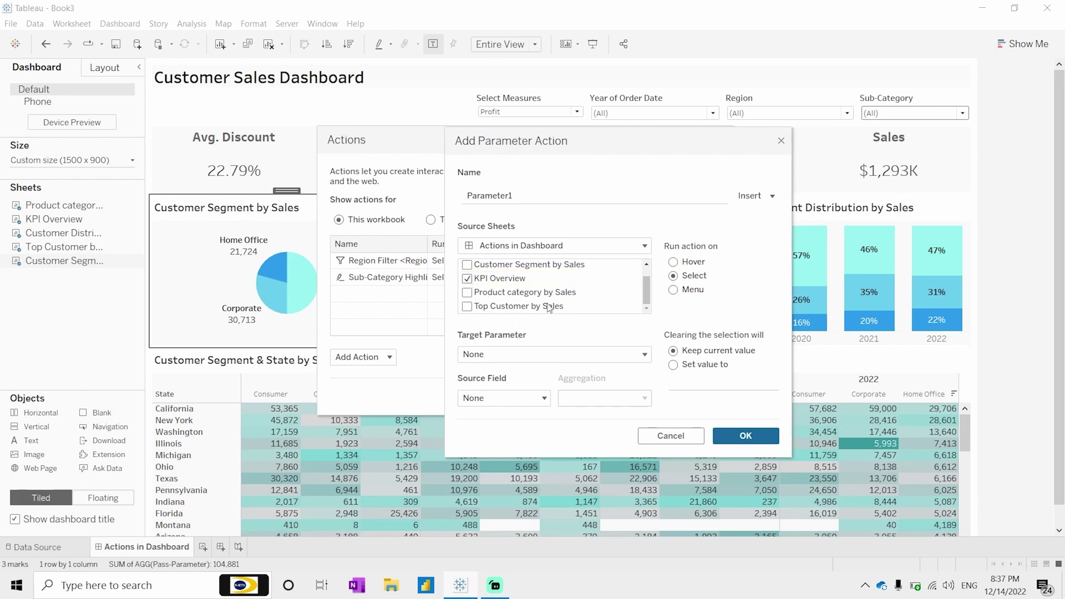
Set the action's target parameter to Select Measures and its source field to Measure Names, and save the action.
click(645, 356)
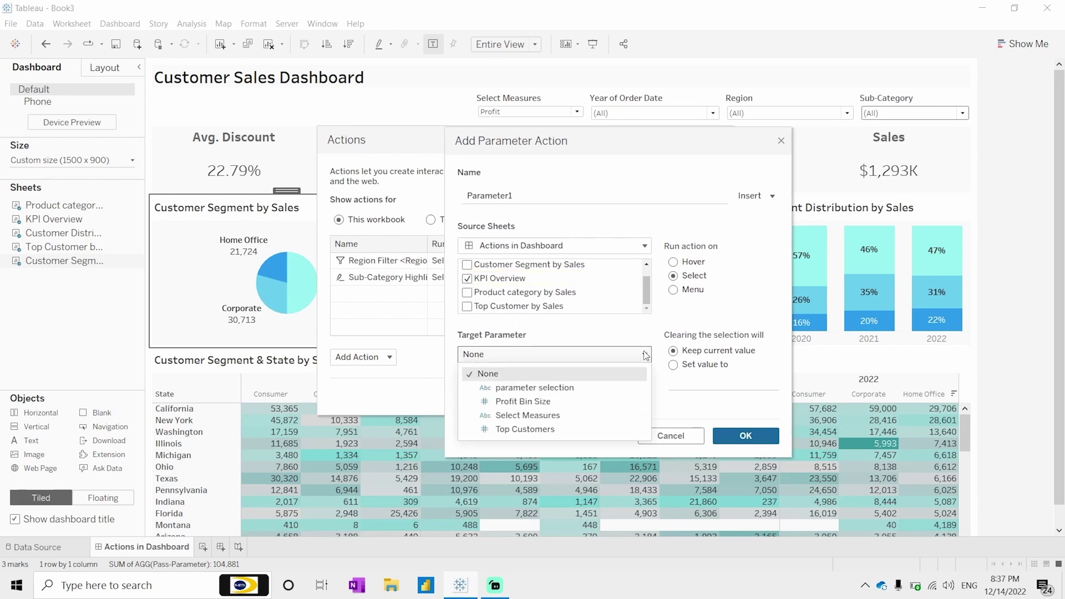
click(547, 416)
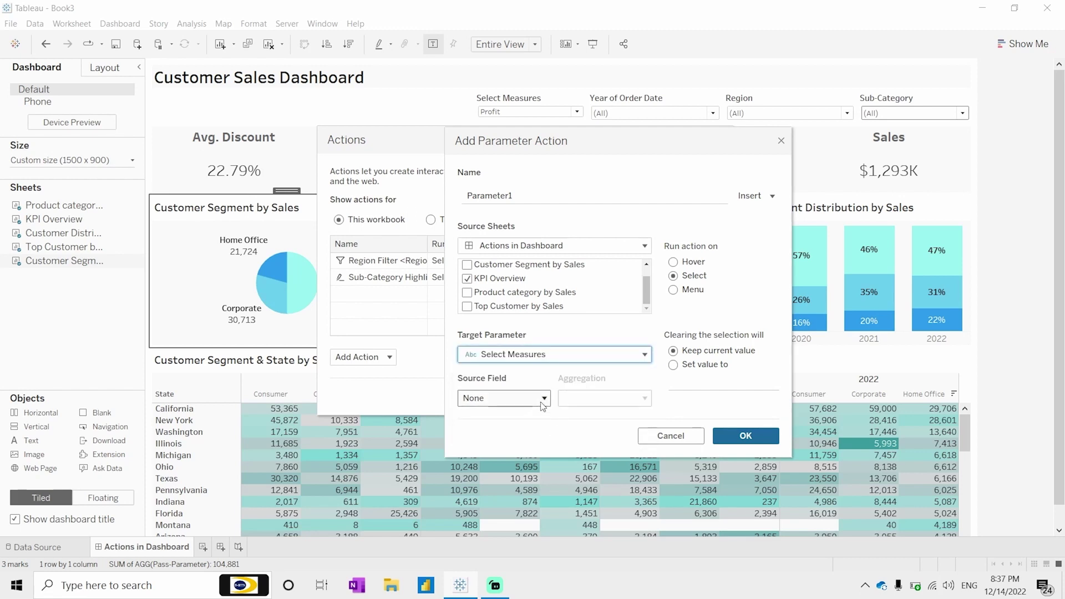
click(543, 400)
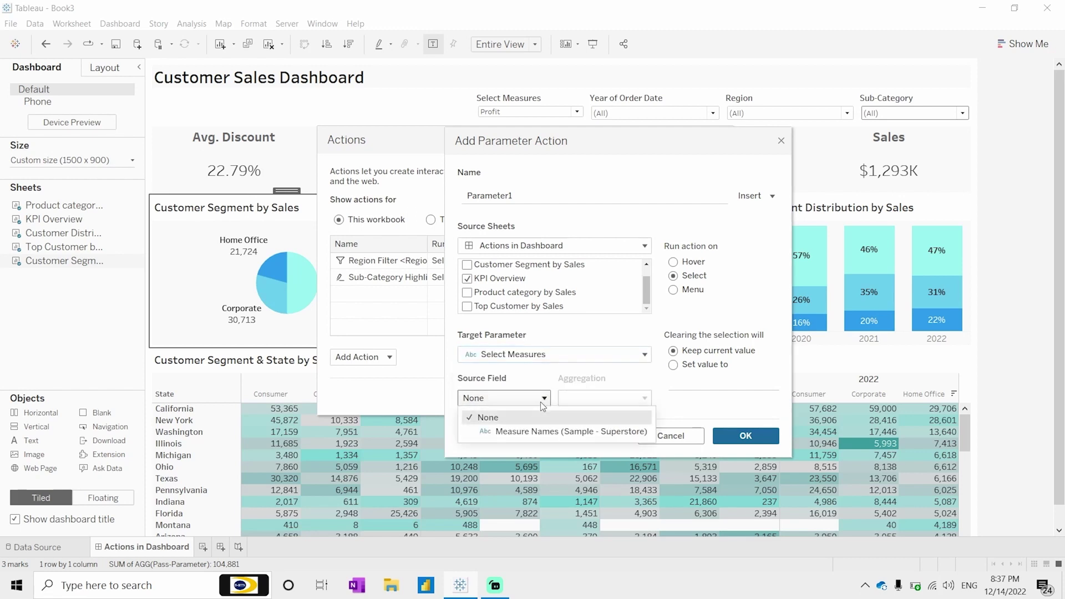
click(547, 432)
click(752, 435)
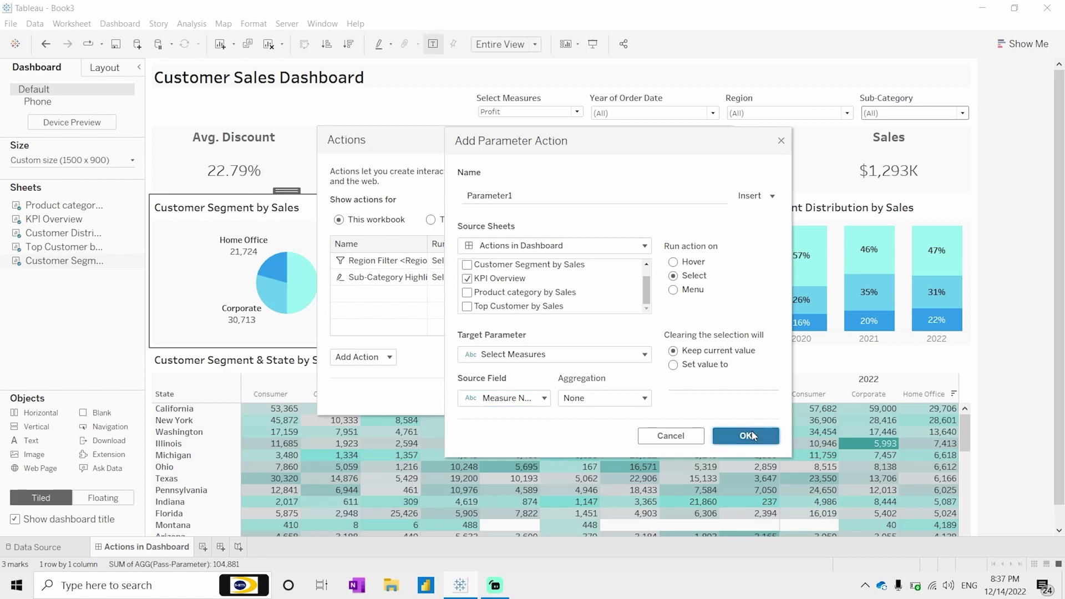
click(684, 395)
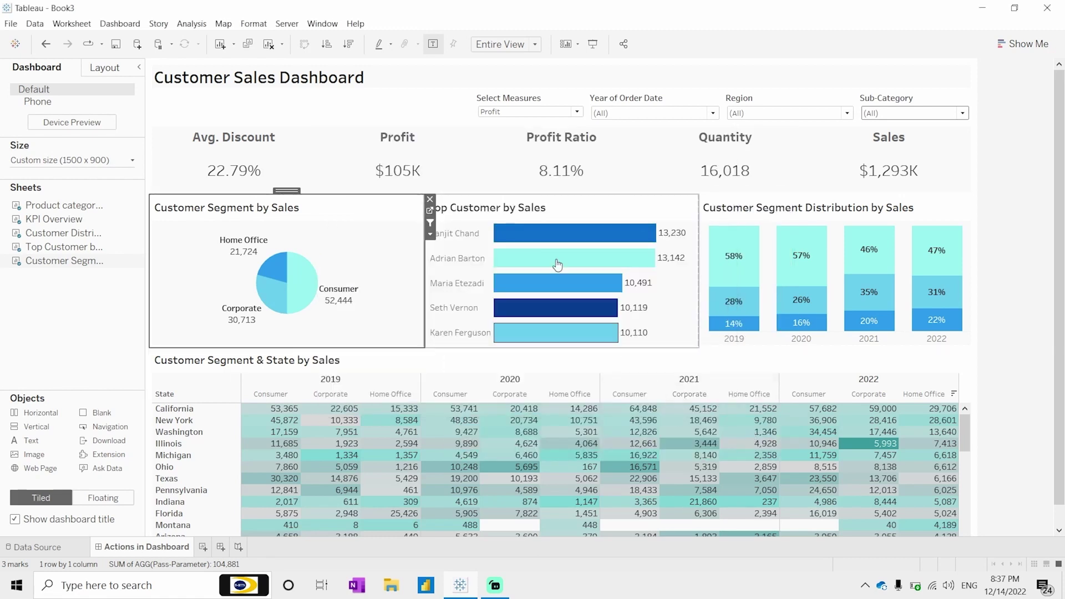
Test the parameter action by selecting the Profit, Profit Ratio, Quantity and Sales KPIs in turn, and clear the selection.
click(411, 137)
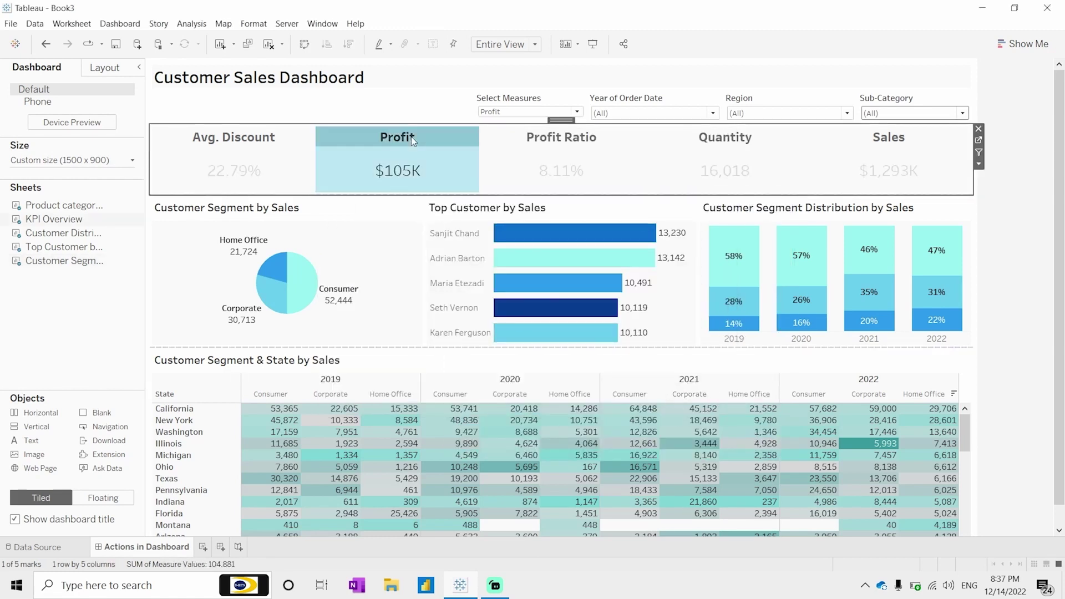
click(550, 143)
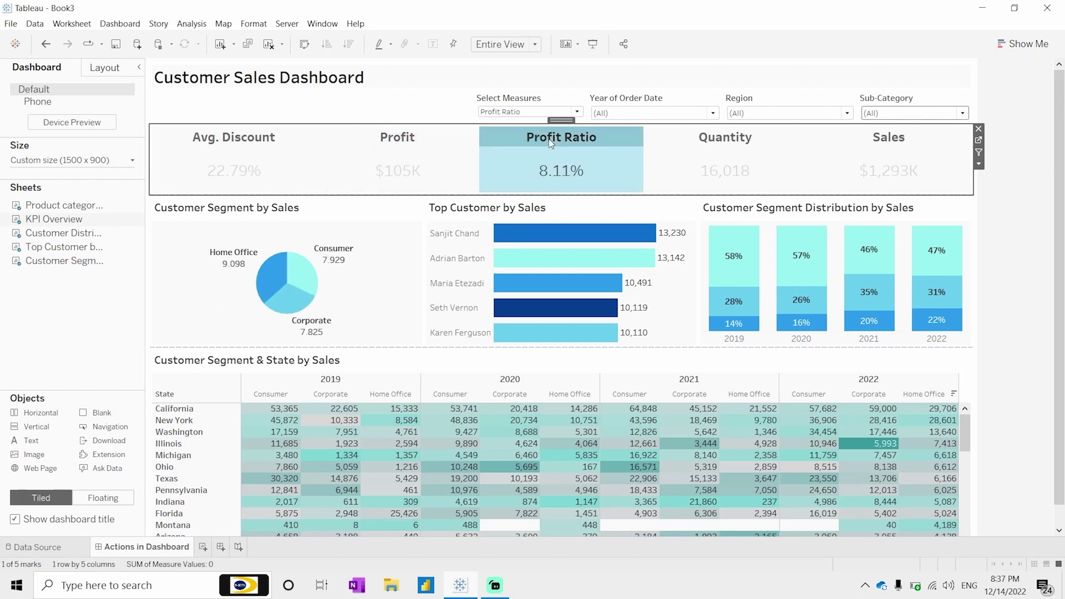
click(722, 144)
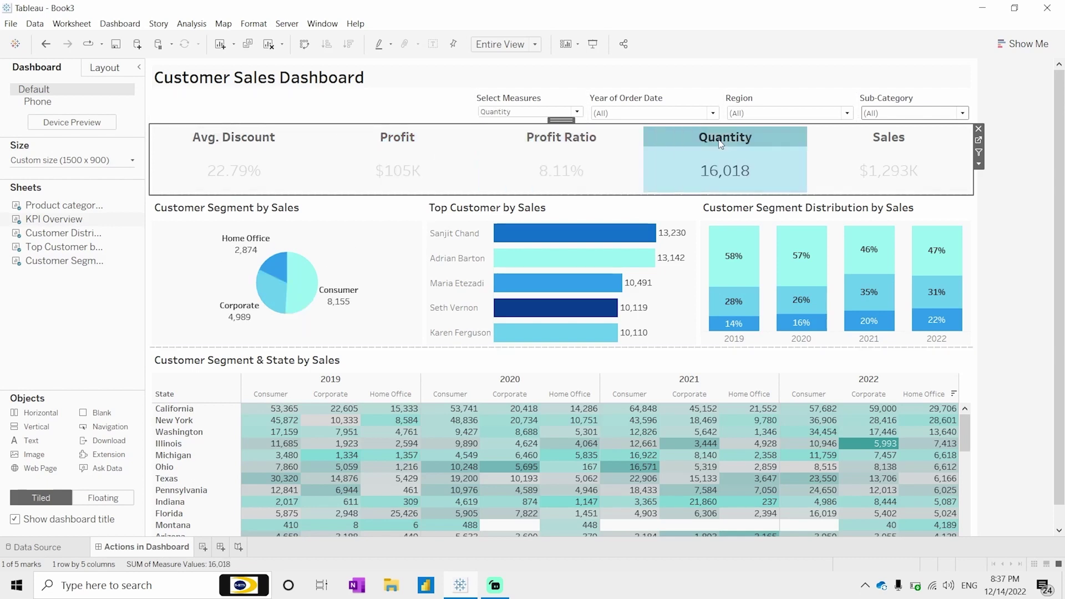
click(912, 144)
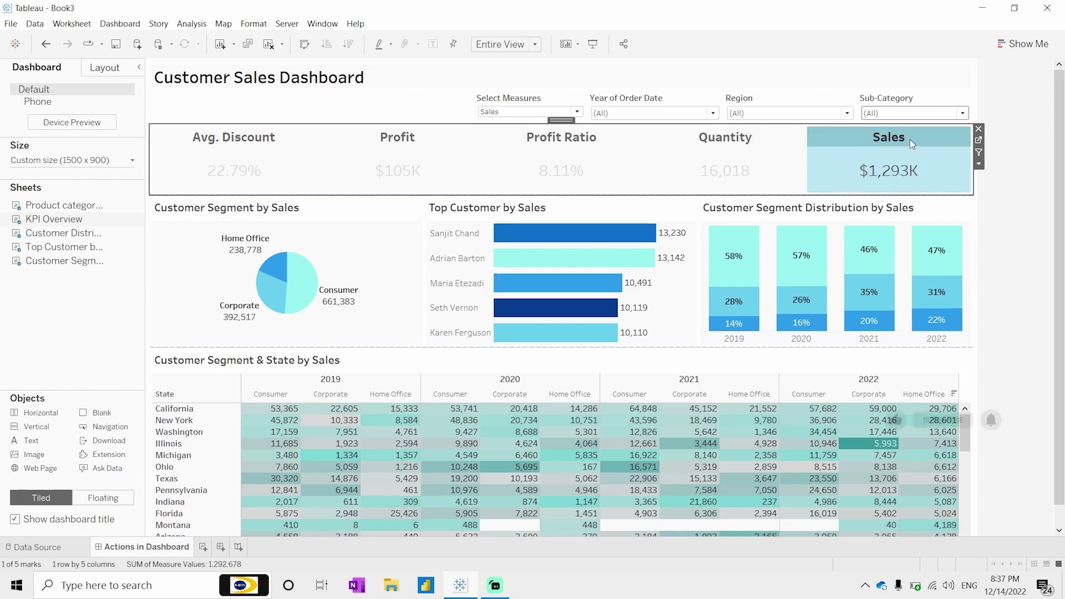
click(909, 139)
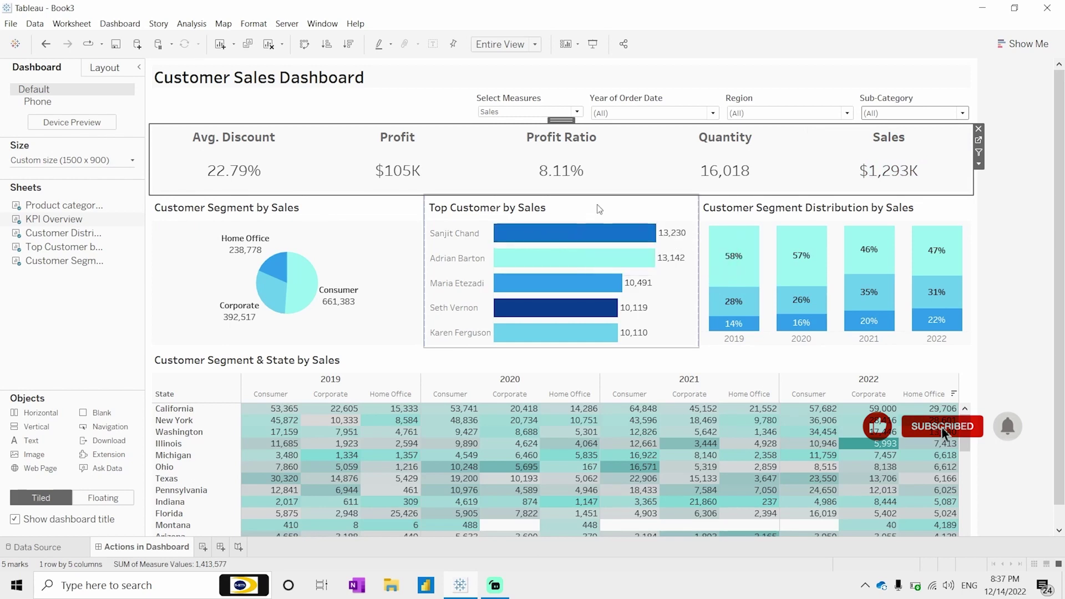
Open the Top Customer by Sales worksheet and replace SUM(Sales) in its columns with Pass-Parameter.
click(629, 212)
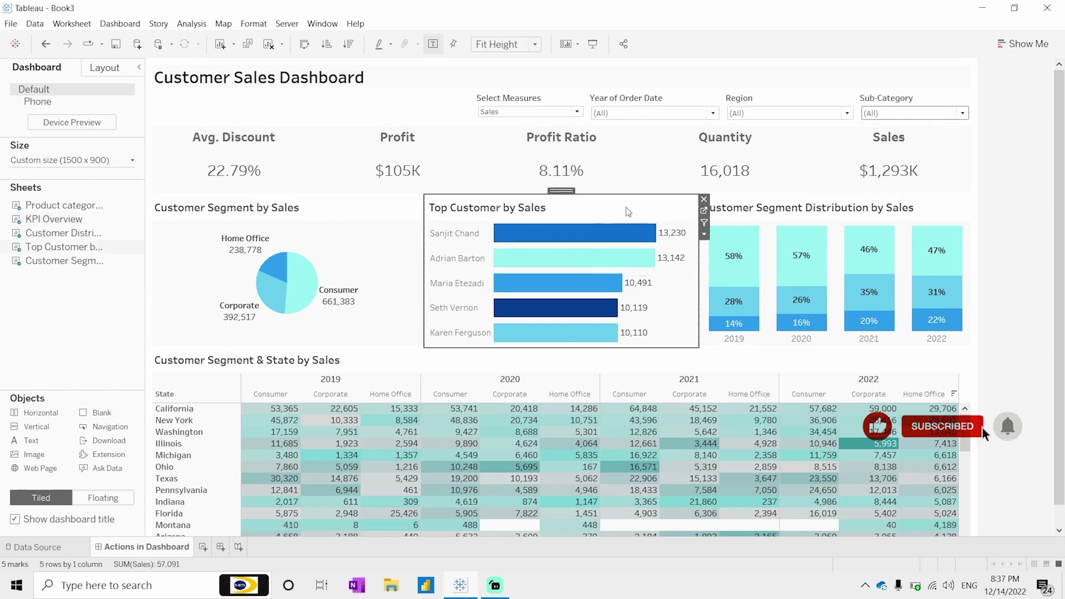
click(704, 212)
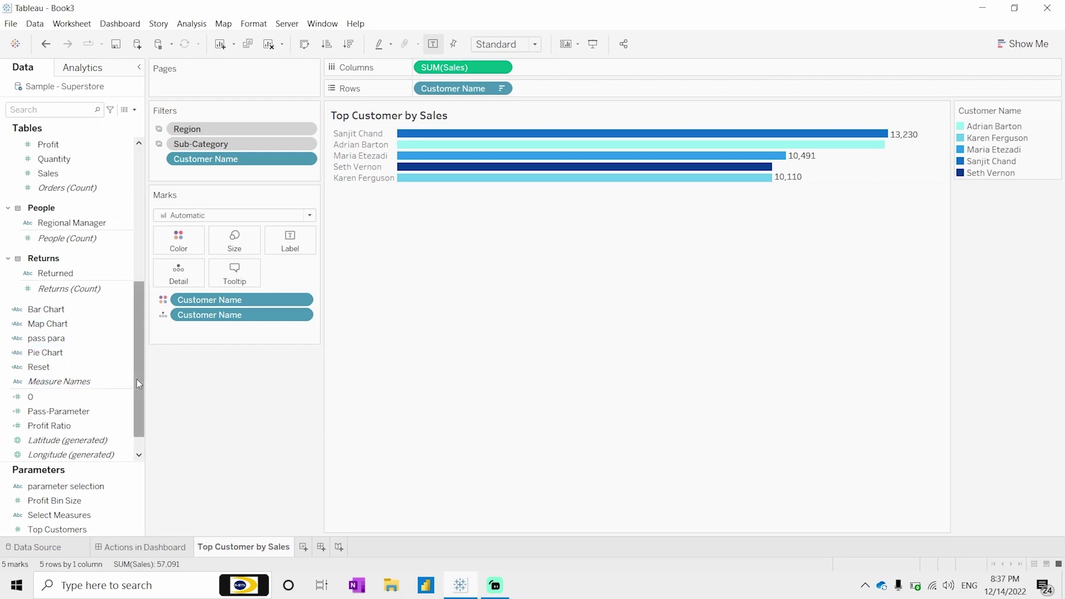
scroll(128, 383, down, 1)
drag(76, 386, 464, 71)
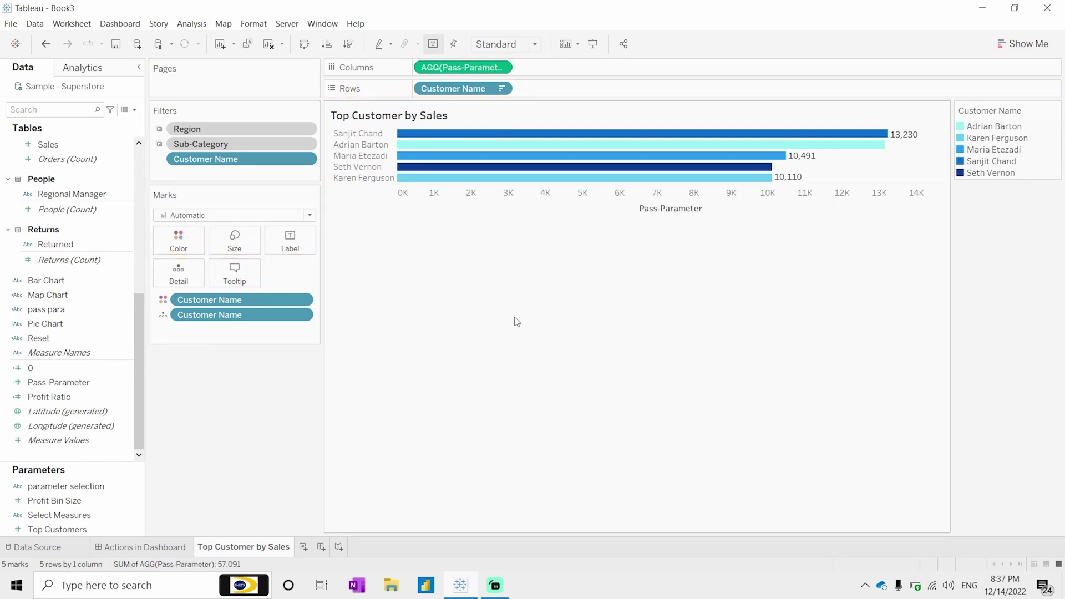
Hide the Pass-Parameter axis header of the Top Customer by Sales chart on the dashboard.
click(168, 552)
right_click(548, 328)
key(Escape)
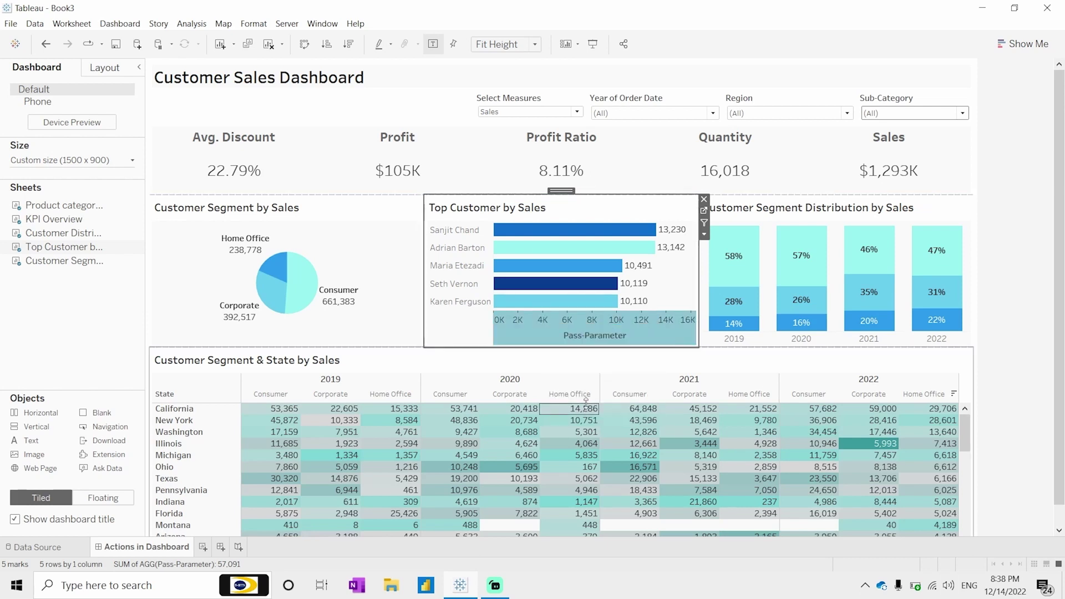
right_click(607, 322)
click(655, 392)
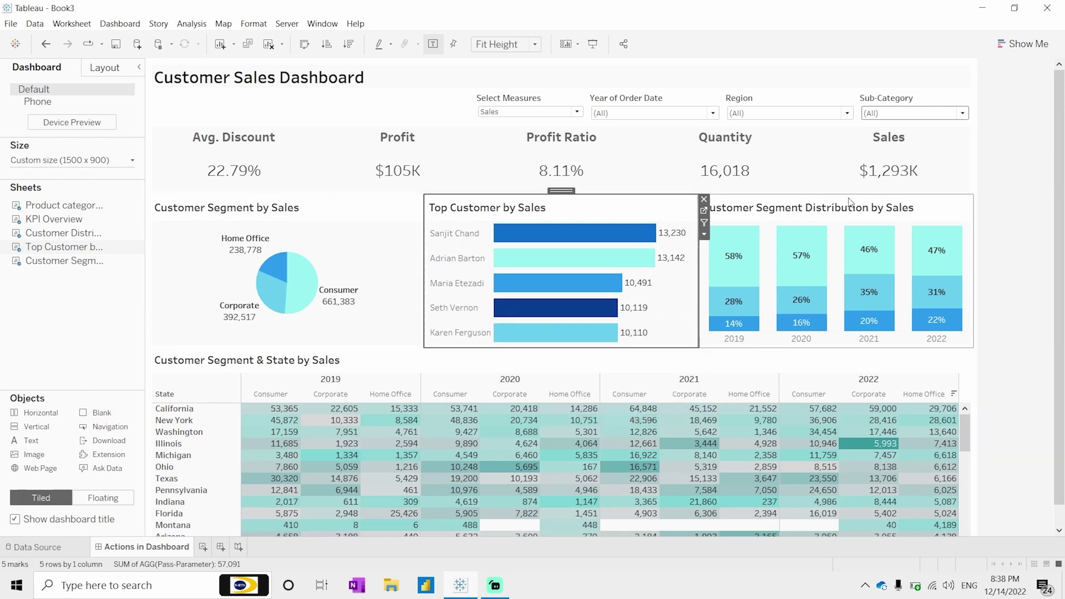
In the Customer Segment Distribution by Sales worksheet, replace SUM(Sales) in the rows with Pass-Parameter and hide the axis header.
click(839, 216)
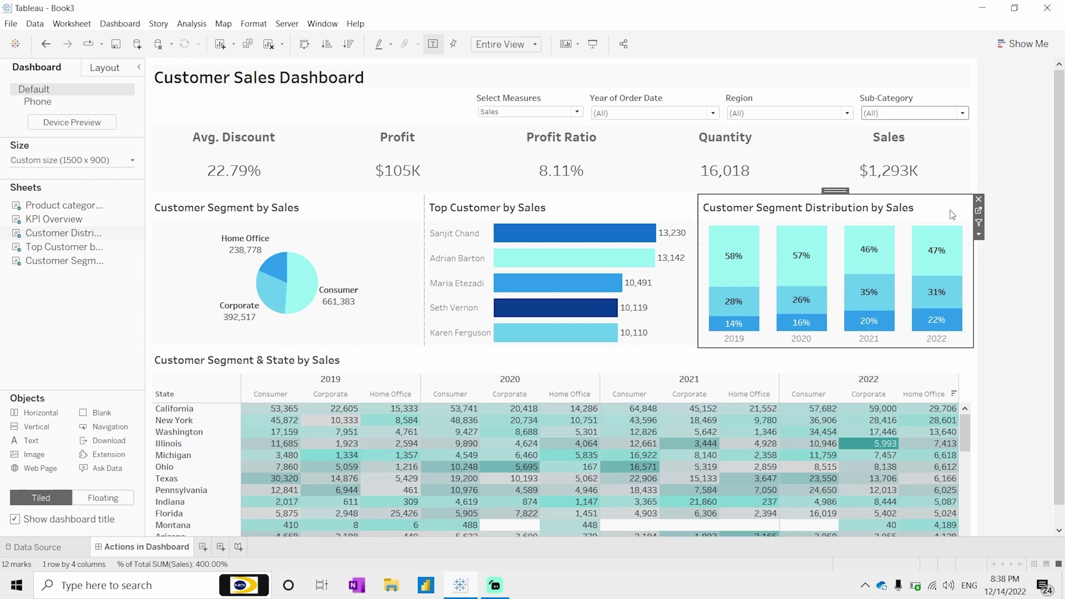
click(978, 211)
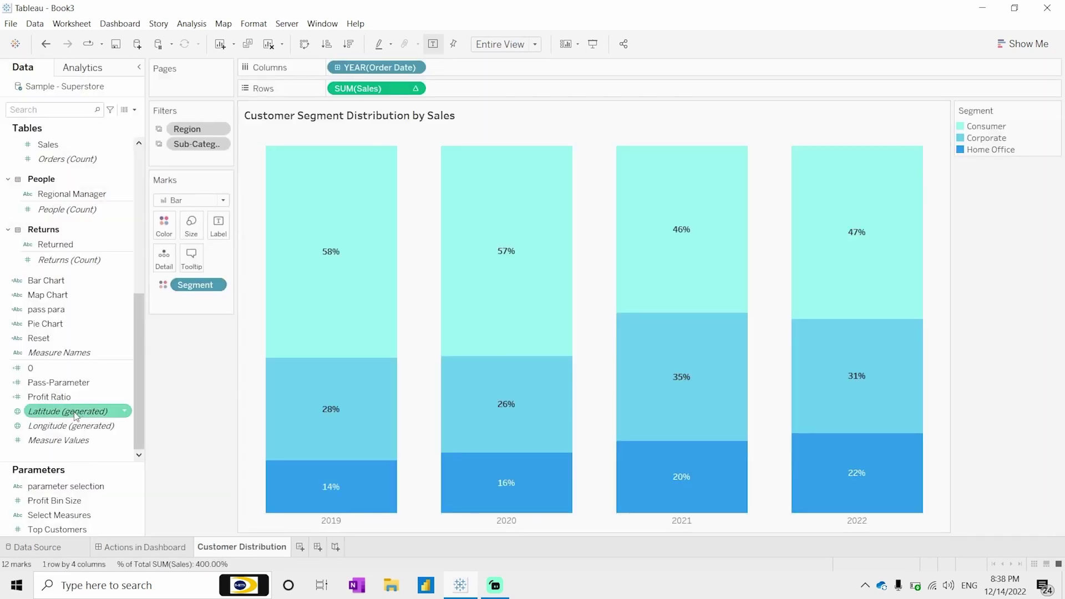
drag(59, 382, 365, 90)
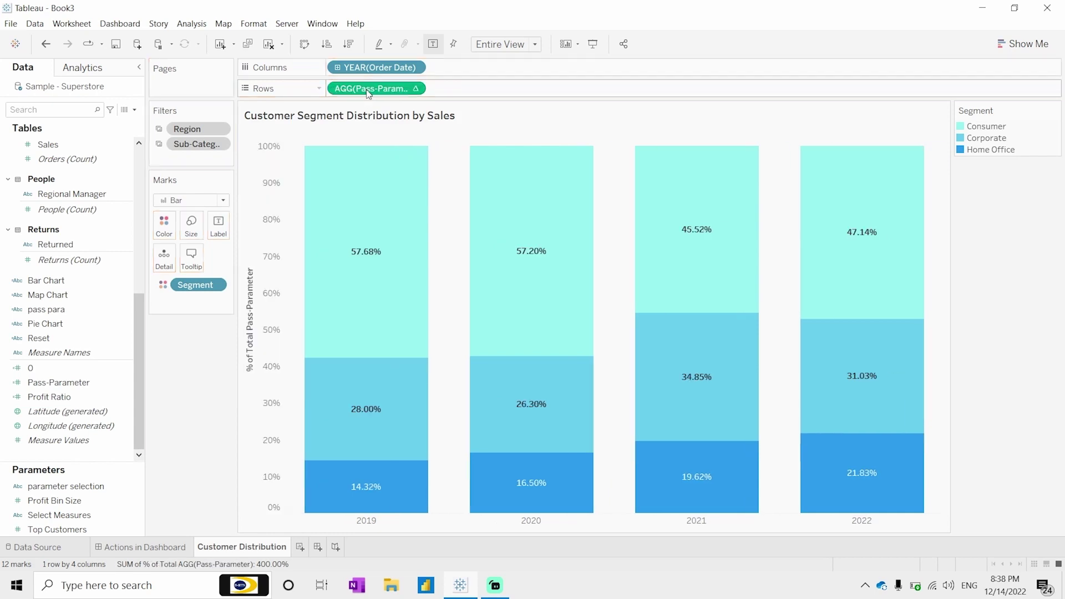
right_click(278, 278)
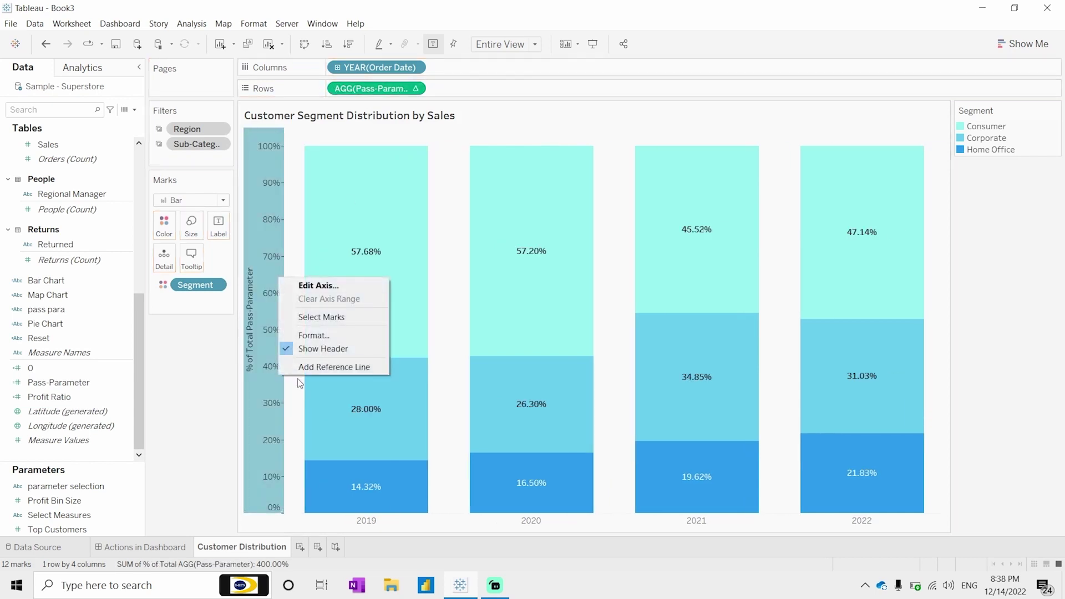
click(333, 351)
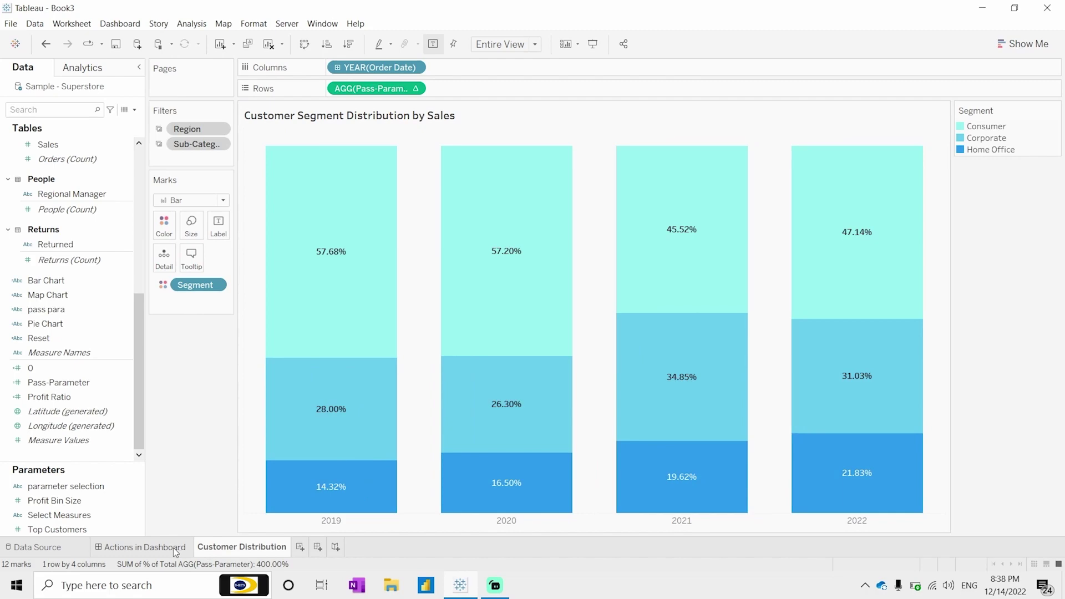
Open the Customer Segment & State by Sales worksheet from the dashboard and replace its SUM(Sales) label with Pass-Parameter.
click(173, 548)
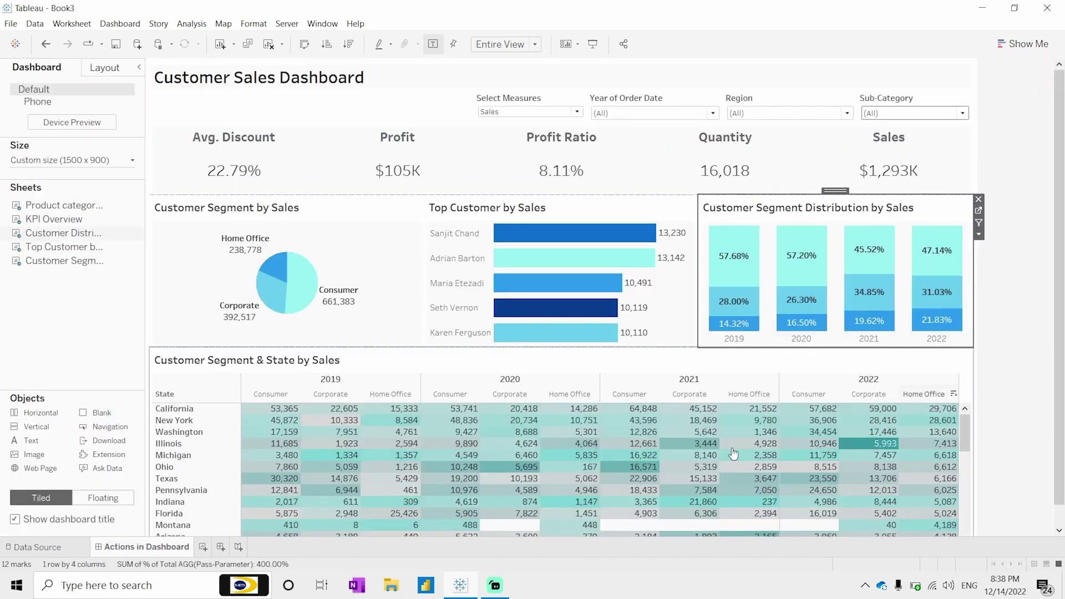
click(837, 358)
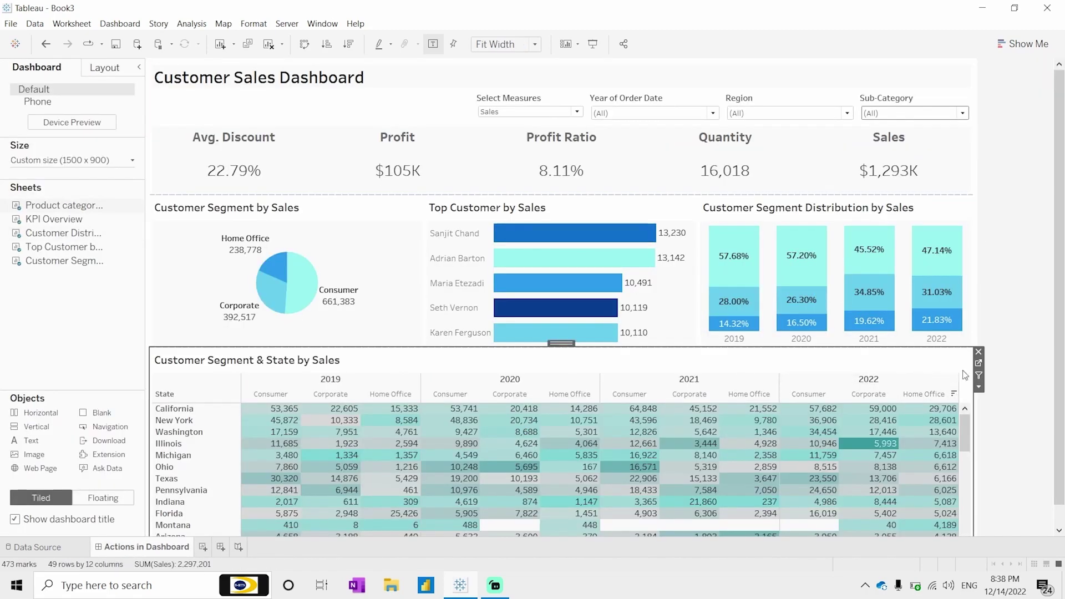
click(979, 365)
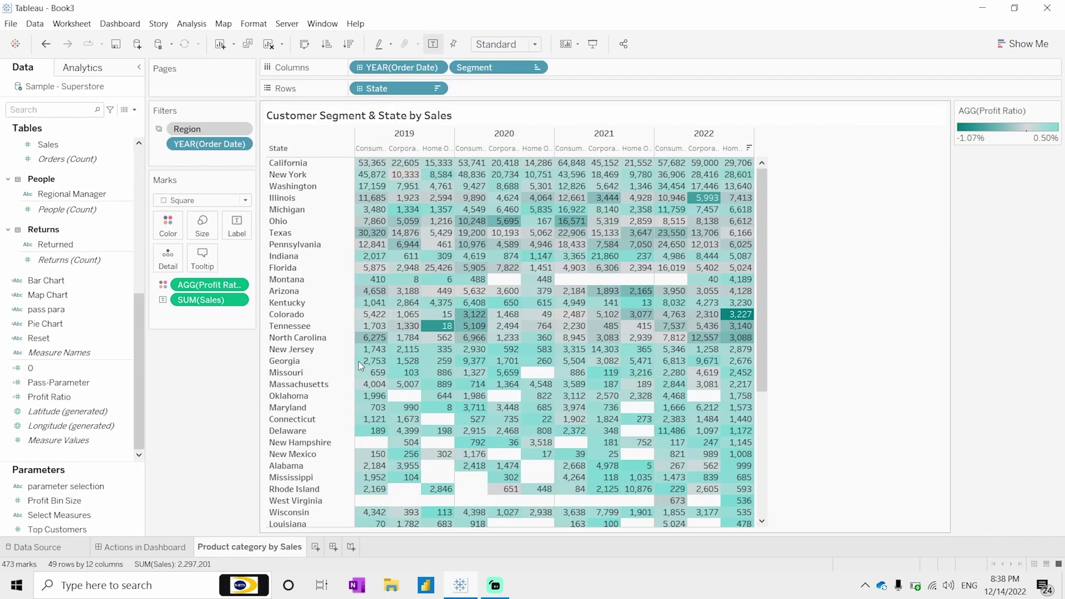
click(60, 383)
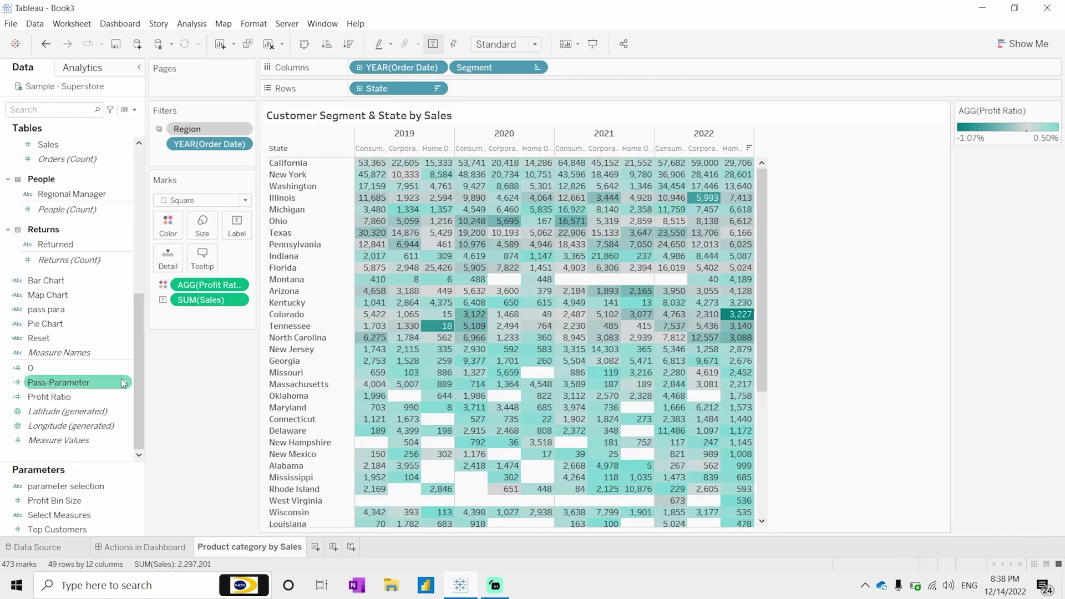
drag(62, 387, 210, 305)
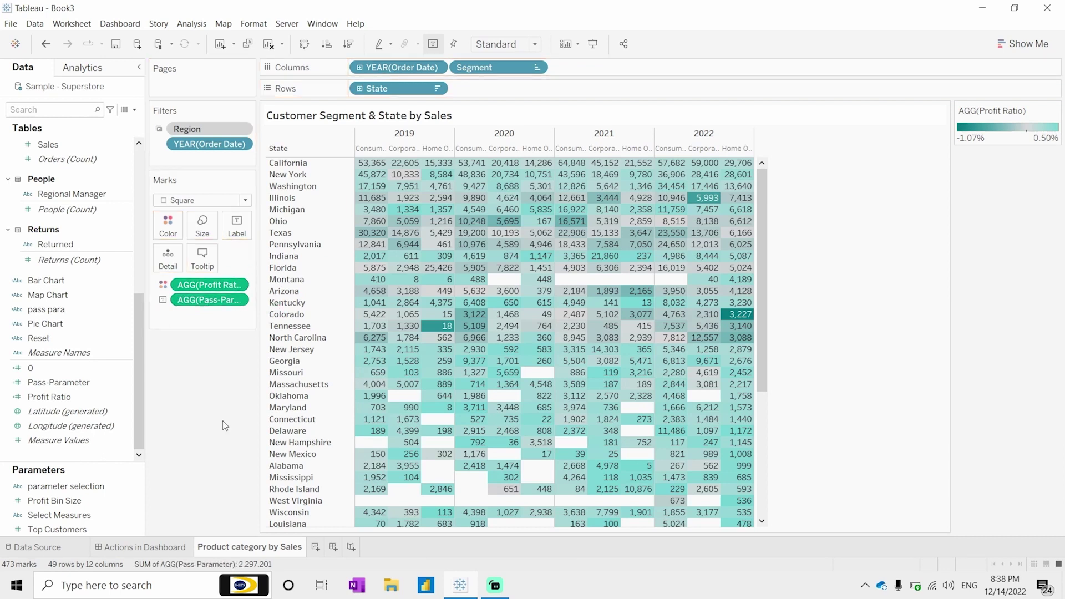
Select the Quantity and Profit KPIs on the dashboard to check that all the charts respond to the parameter action.
click(171, 552)
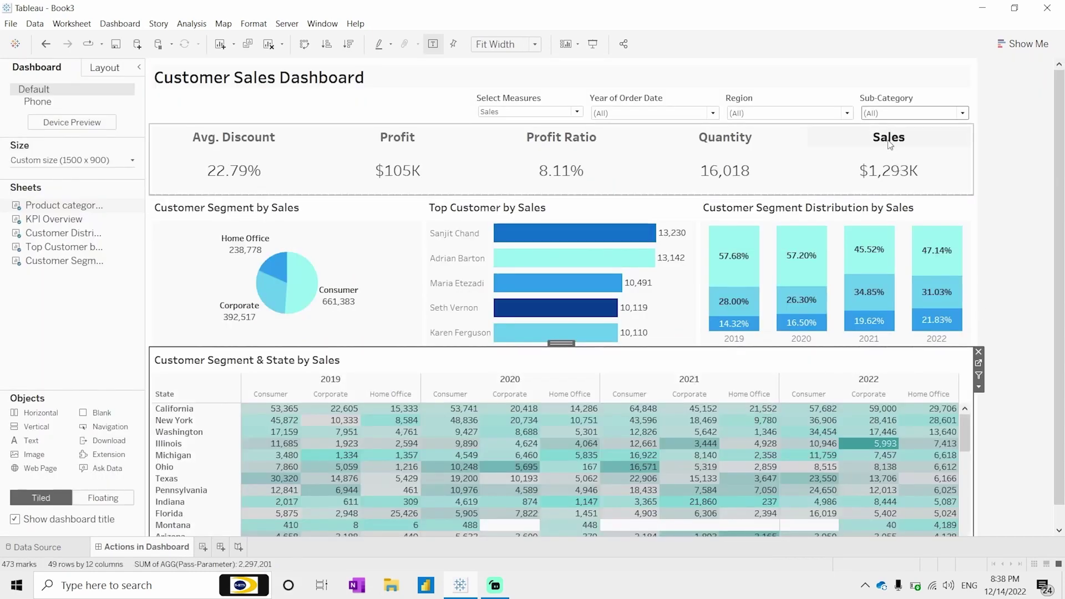
click(735, 140)
click(736, 141)
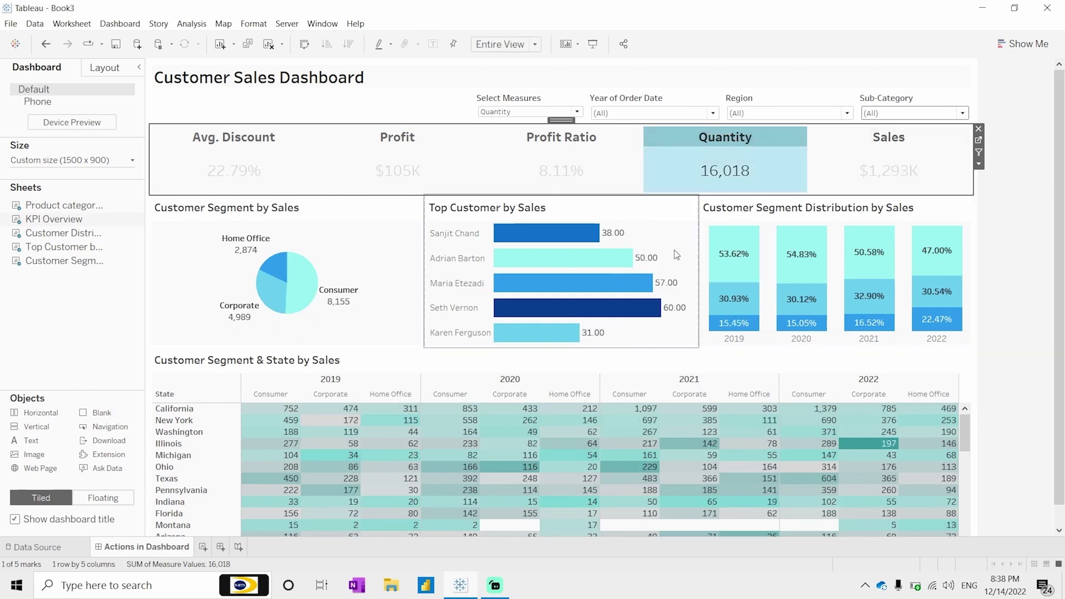
click(418, 138)
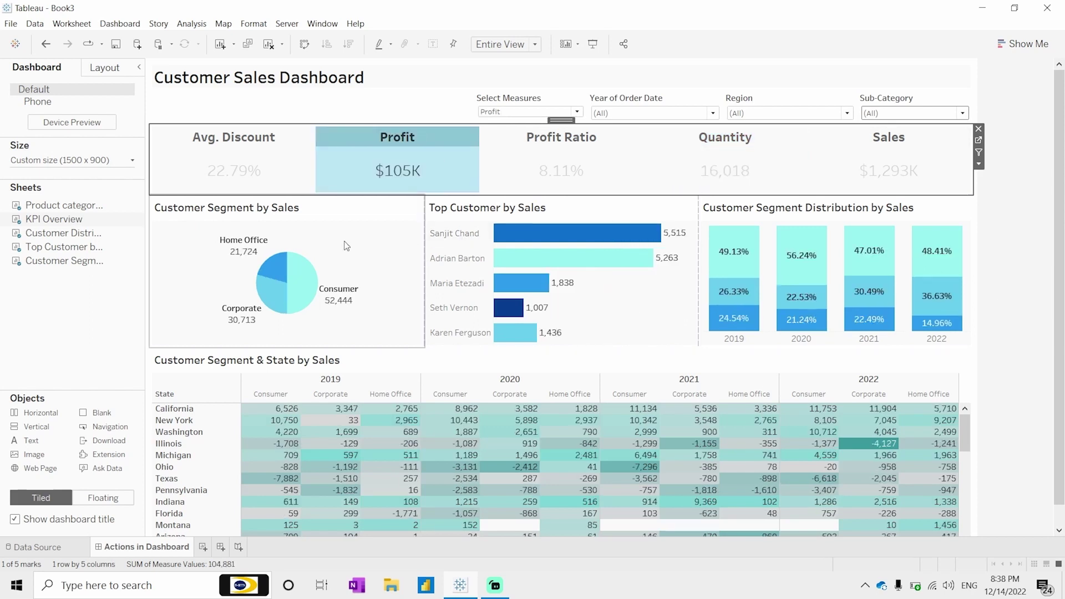
In the Customer Segment by Sales chart title, replace the word Sales with the Select Measures parameter.
double_click(295, 214)
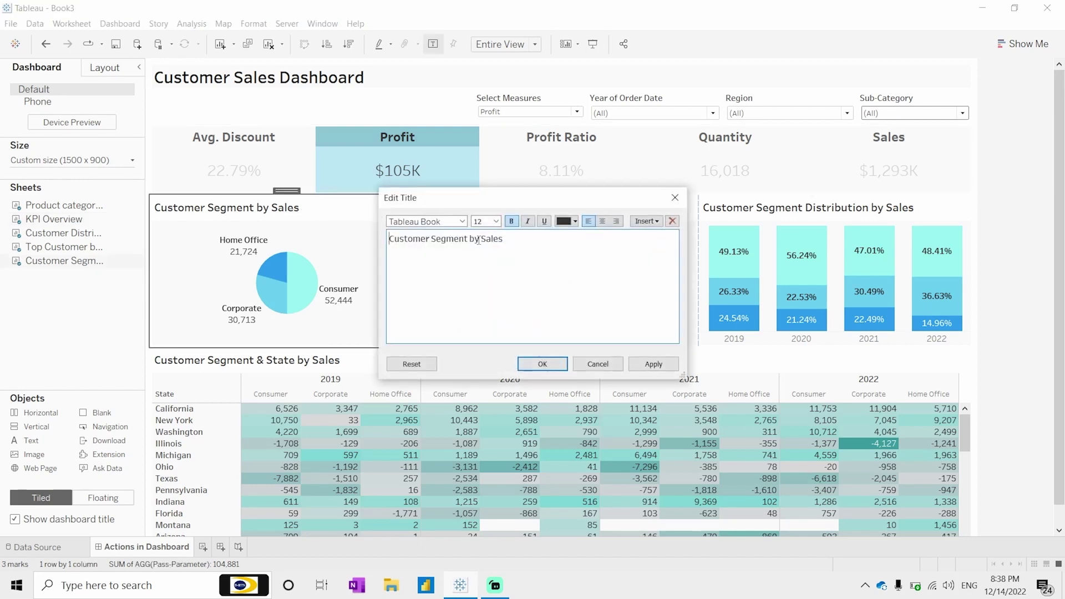
drag(483, 238, 575, 250)
key(BackSpace)
click(656, 221)
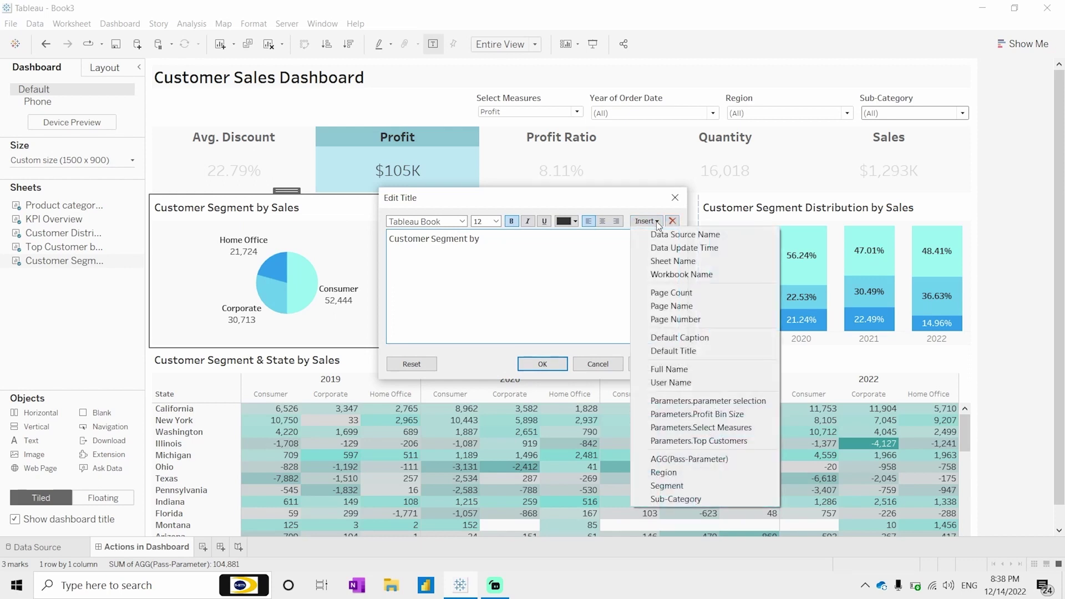
click(738, 428)
Colour the Select Measures parameter text dark yellow in the Customer Segment title and apply the title.
drag(628, 241, 482, 238)
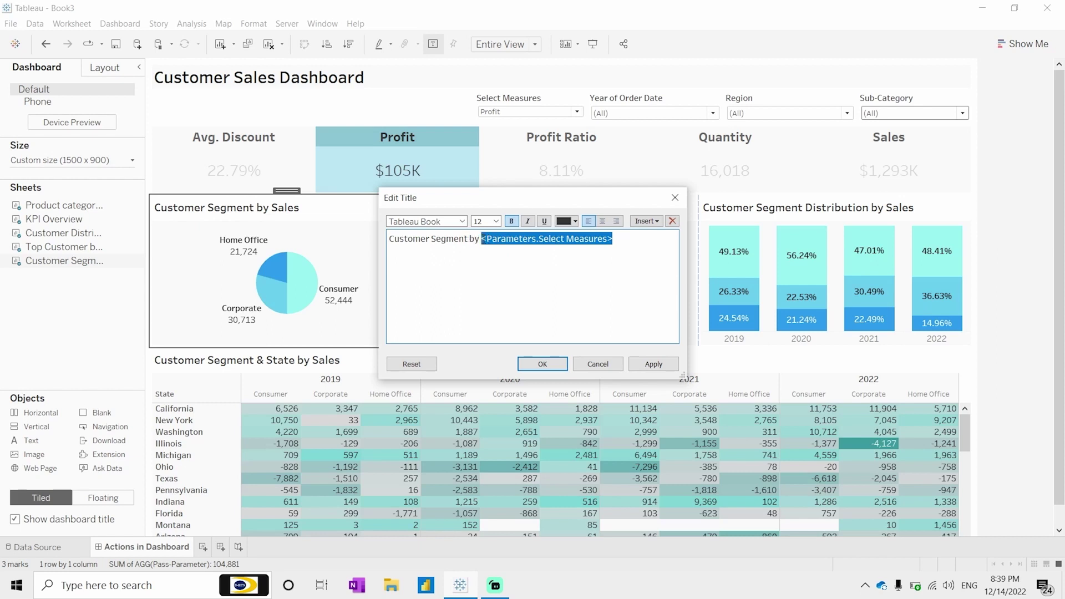
click(575, 221)
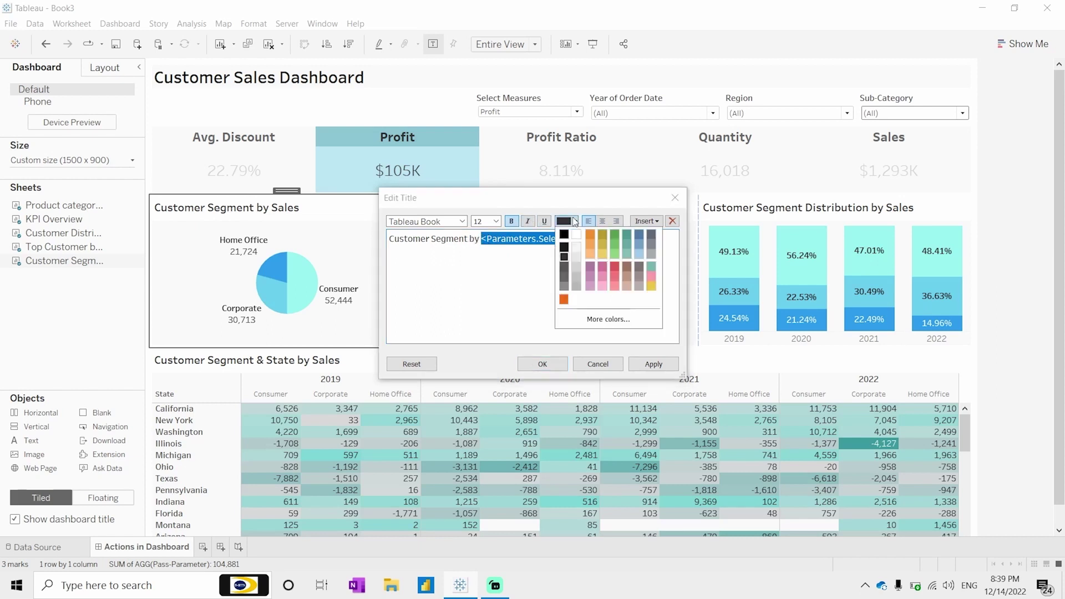
click(639, 237)
click(576, 221)
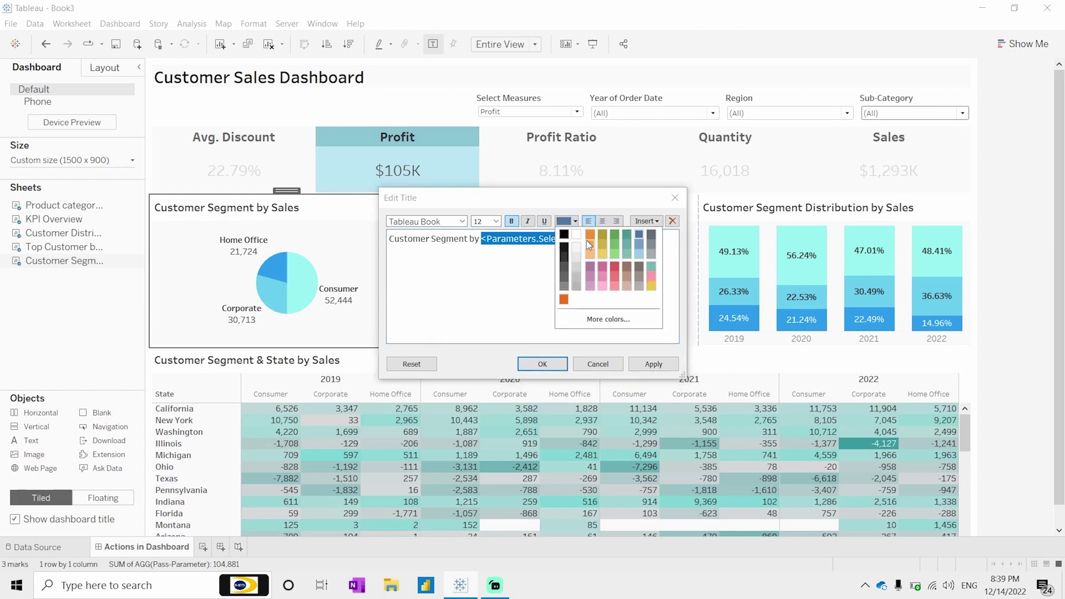
click(602, 237)
click(653, 364)
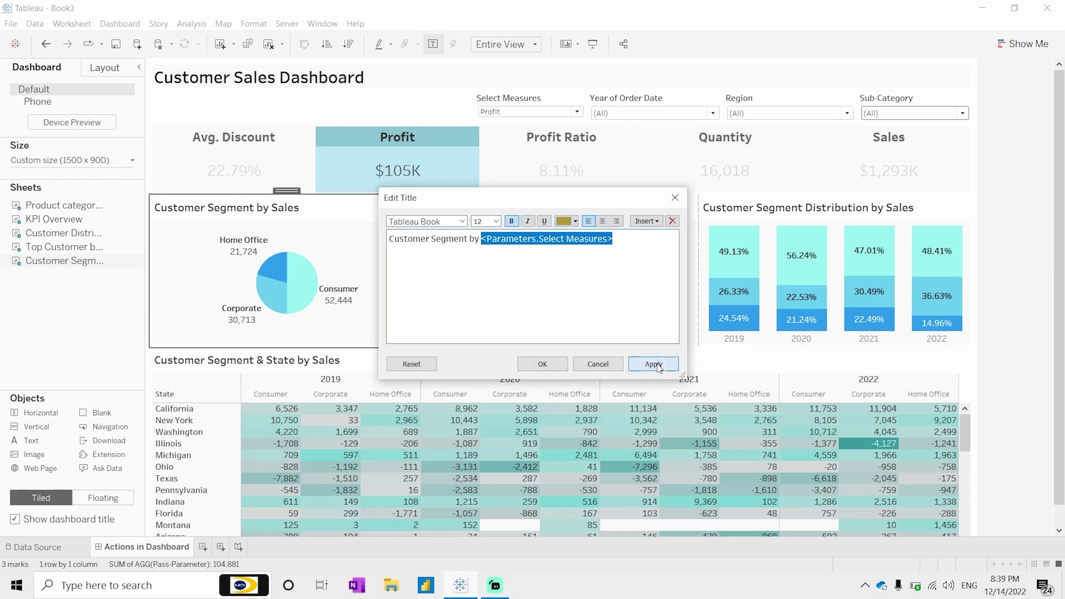
click(543, 364)
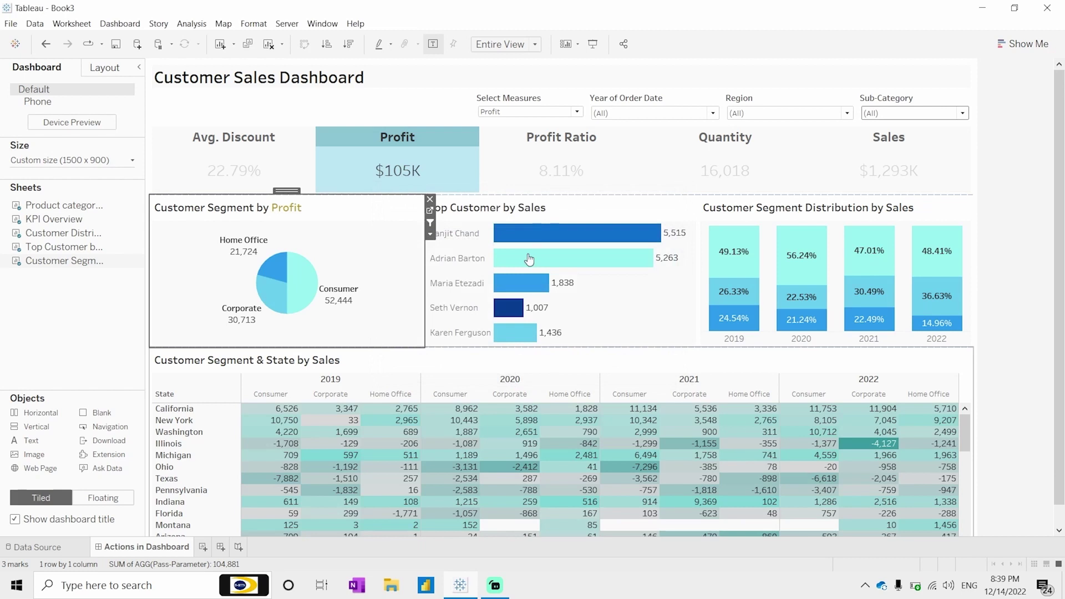
In the Top Customer by Sales title, replace Sales with the Select Measures parameter and colour it dark yellow.
double_click(544, 207)
drag(496, 239, 459, 239)
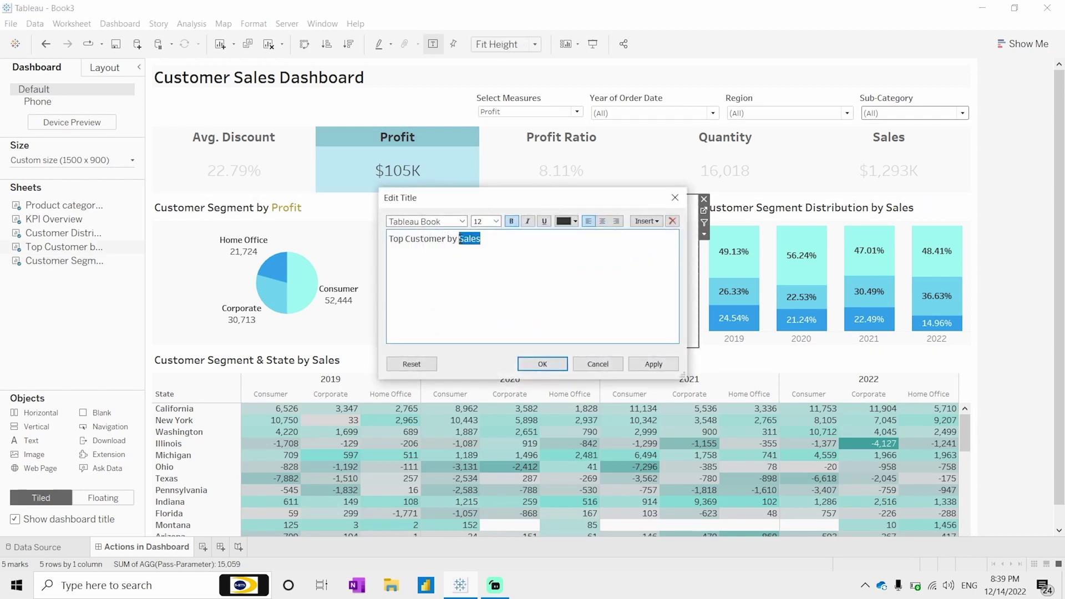
key(BackSpace)
click(647, 221)
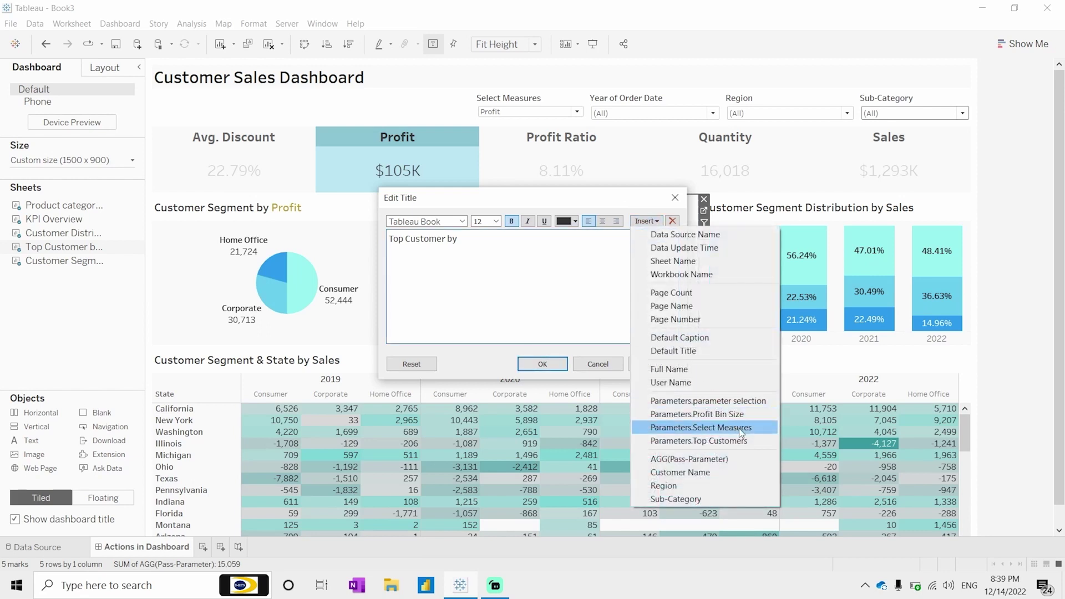
click(742, 428)
drag(609, 247, 458, 239)
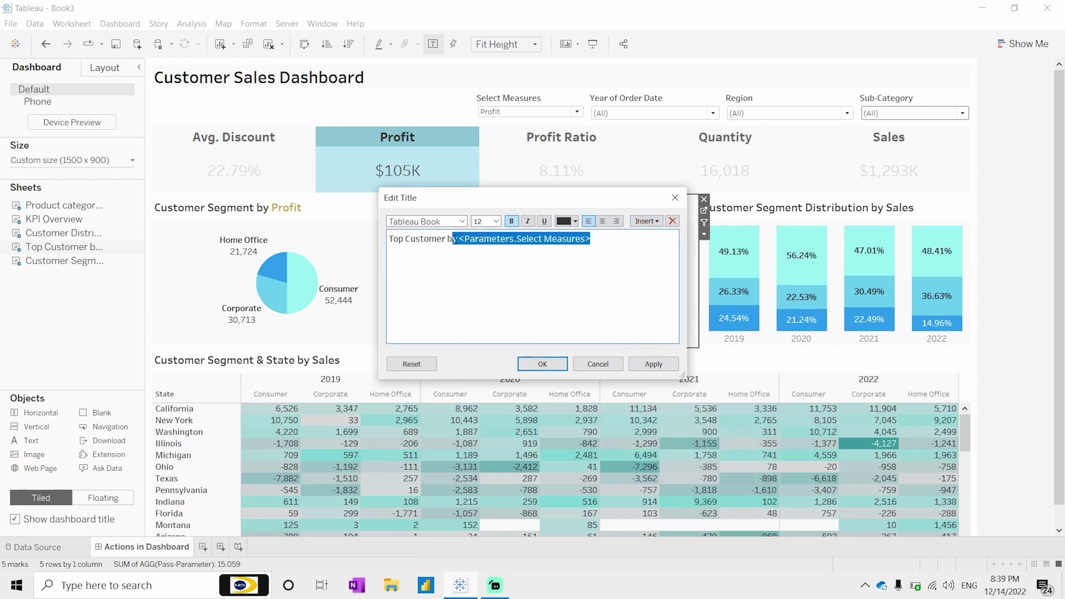
click(573, 222)
click(602, 234)
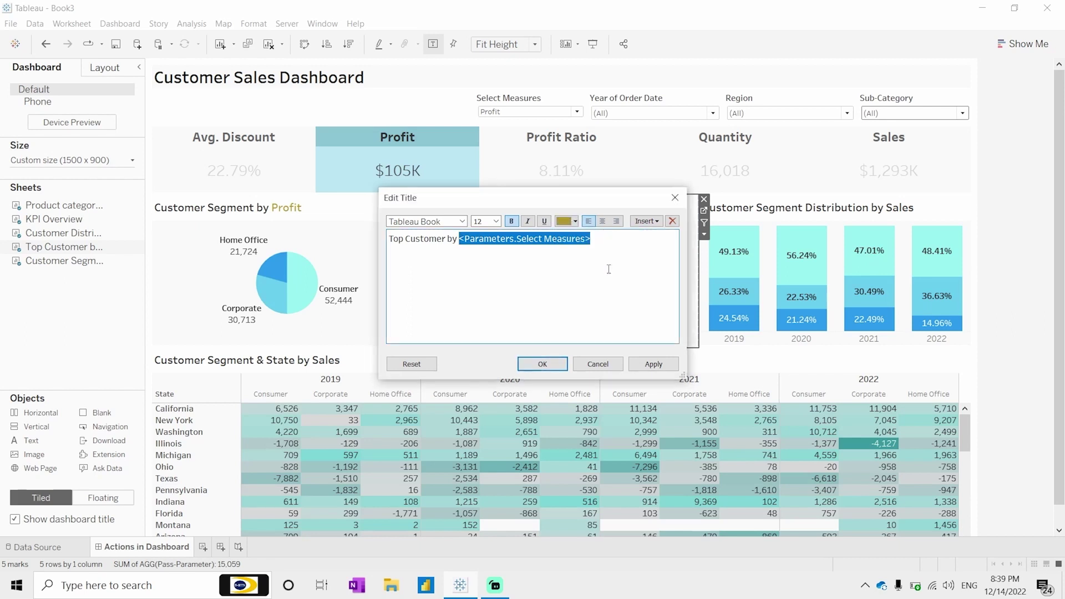
click(542, 364)
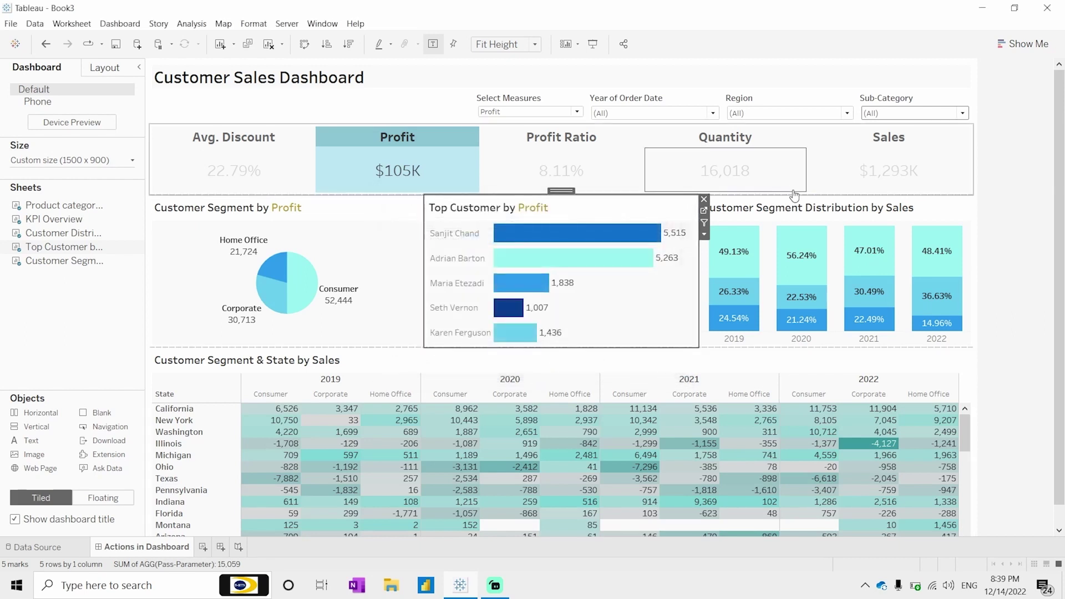
In the Customer Segment Distribution by Sales title, replace Sales with the Select Measures parameter coloured dark yellow.
double_click(813, 216)
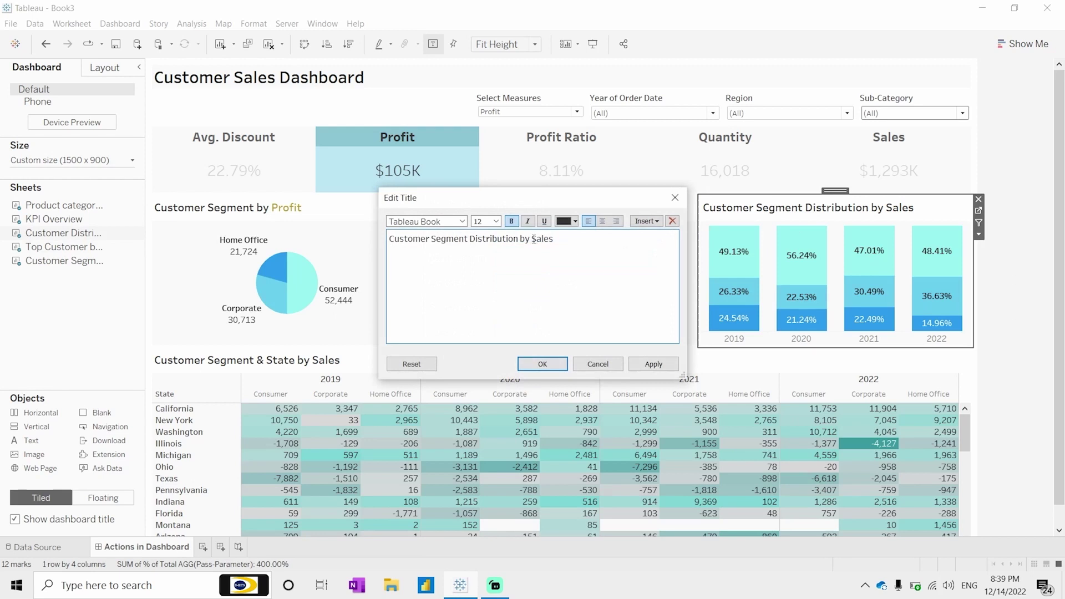
double_click(534, 238)
key(BackSpace)
click(646, 221)
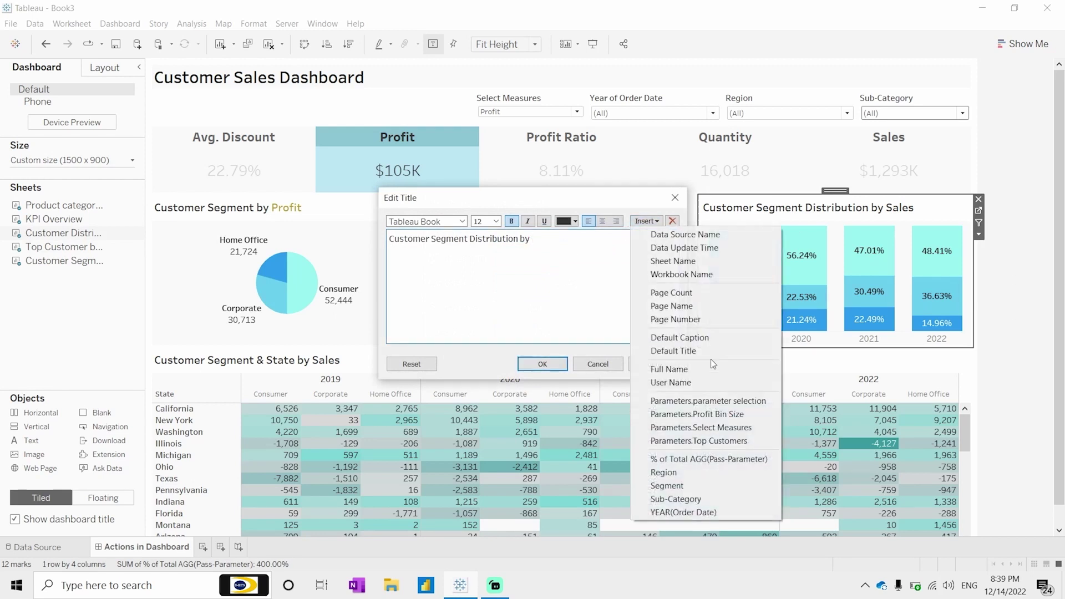
click(738, 430)
drag(534, 239, 663, 240)
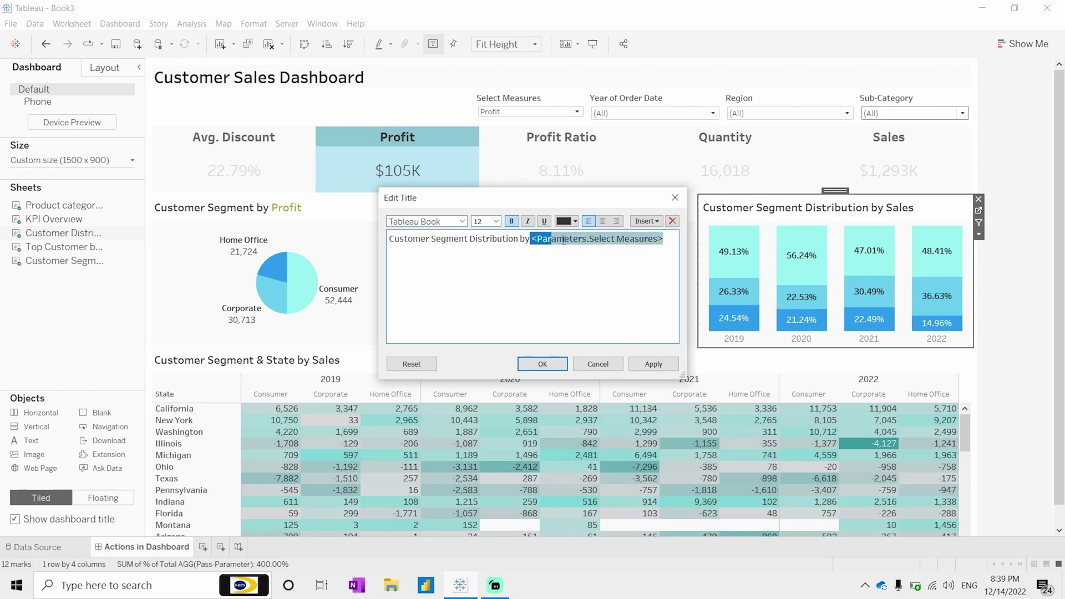
click(575, 221)
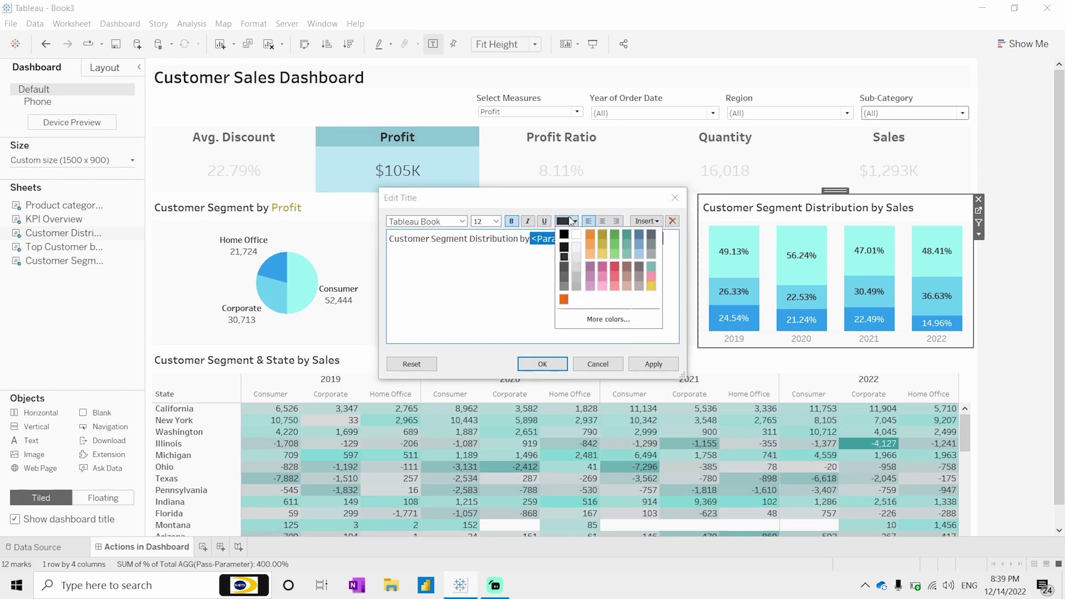
click(606, 239)
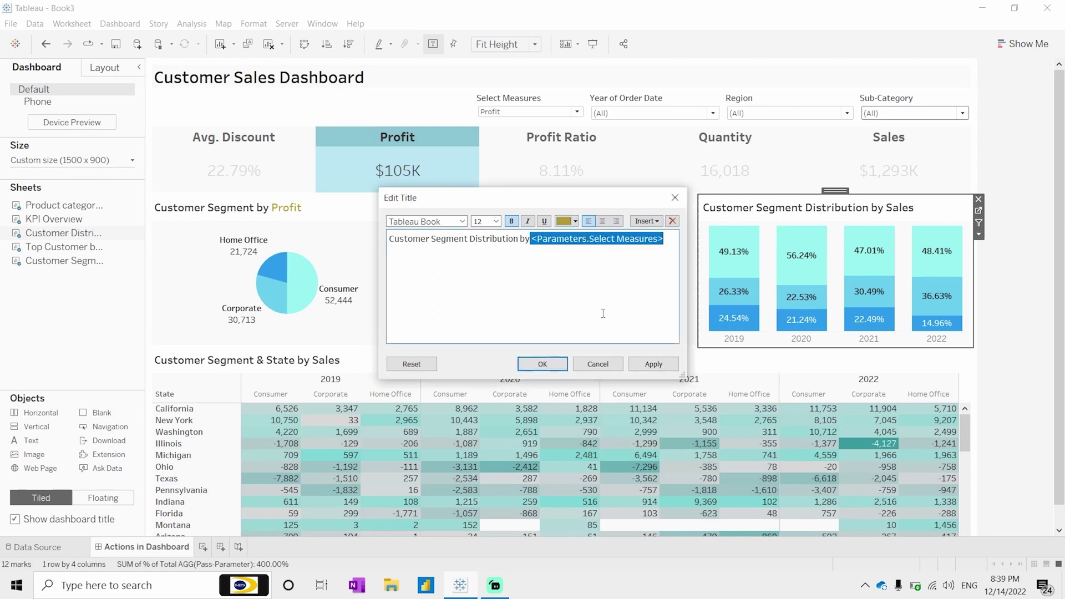
click(543, 364)
In the Customer Segment & State by Sales title, replace Sales with the Select Measures parameter coloured dark yellow.
double_click(328, 364)
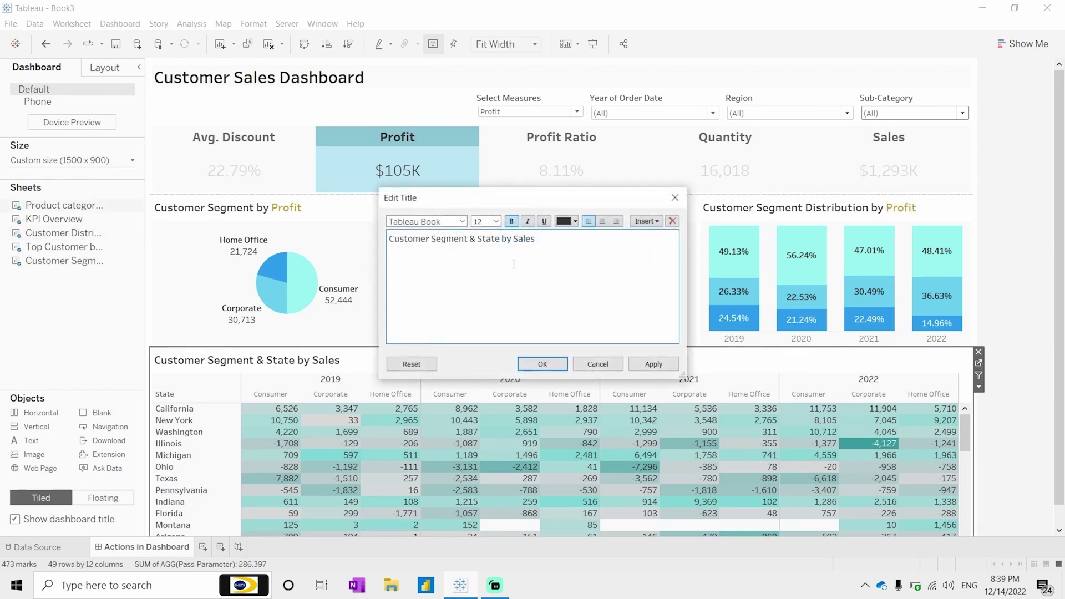
drag(516, 238, 569, 255)
click(646, 220)
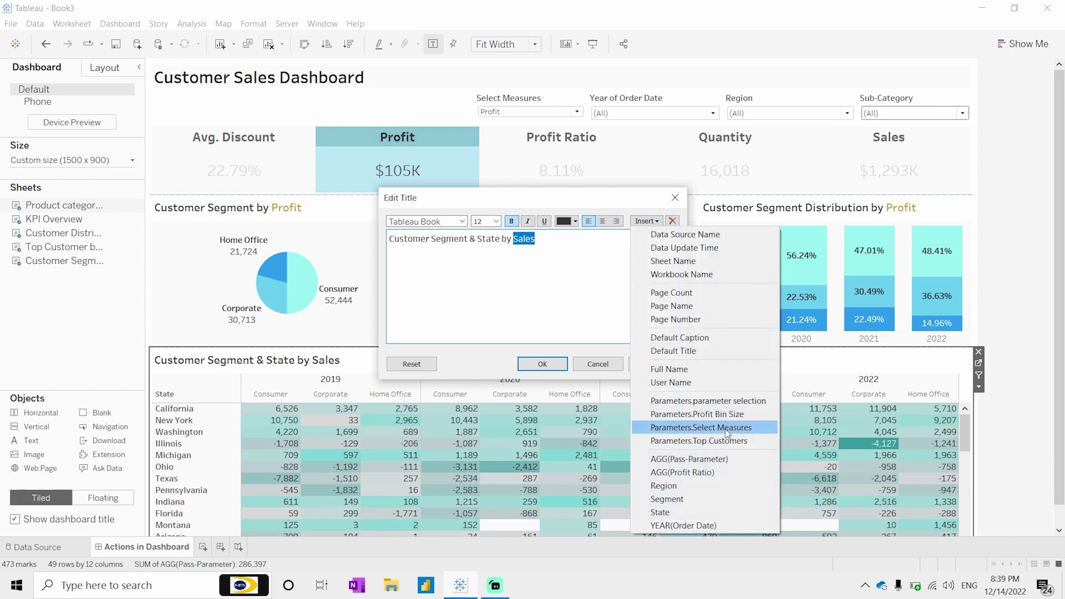
click(701, 427)
drag(515, 240, 612, 230)
click(575, 222)
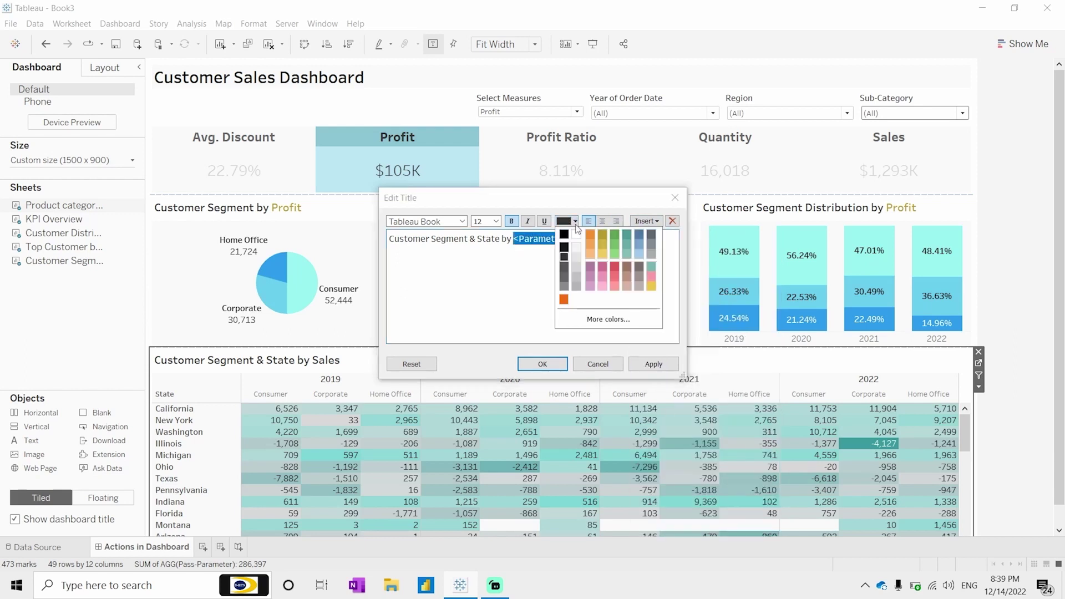
click(600, 235)
click(557, 363)
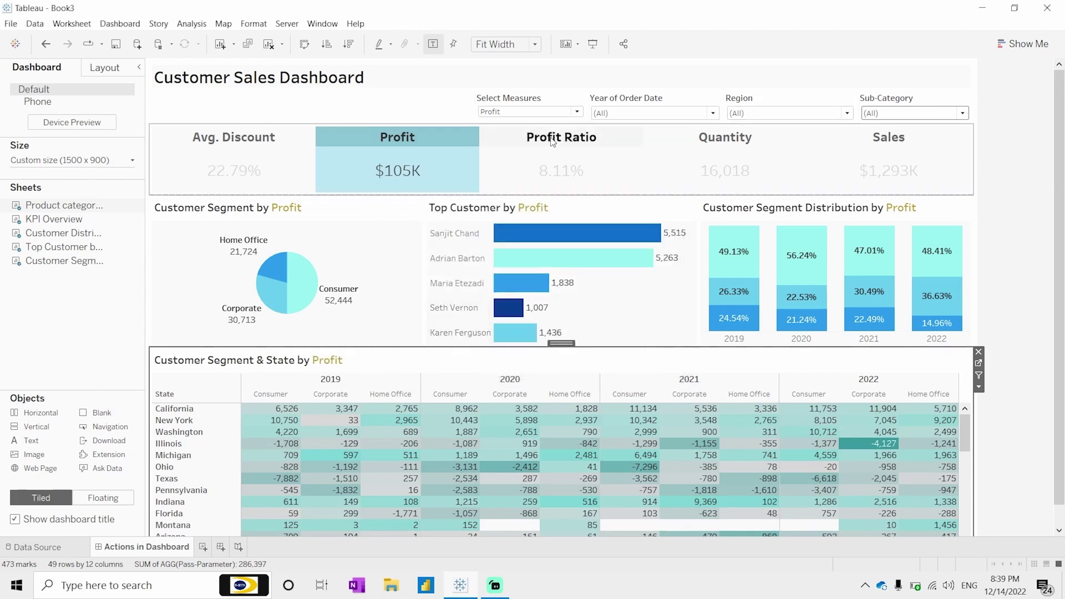
Select the Quantity and Sales KPIs in turn to check that the chart titles follow the selected measure.
click(724, 143)
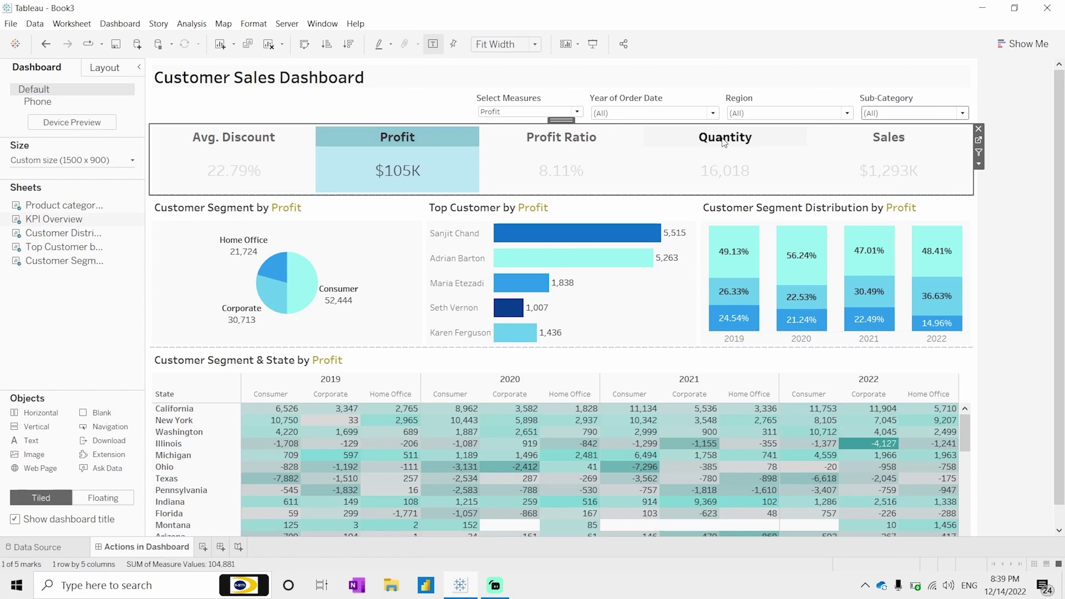
click(724, 142)
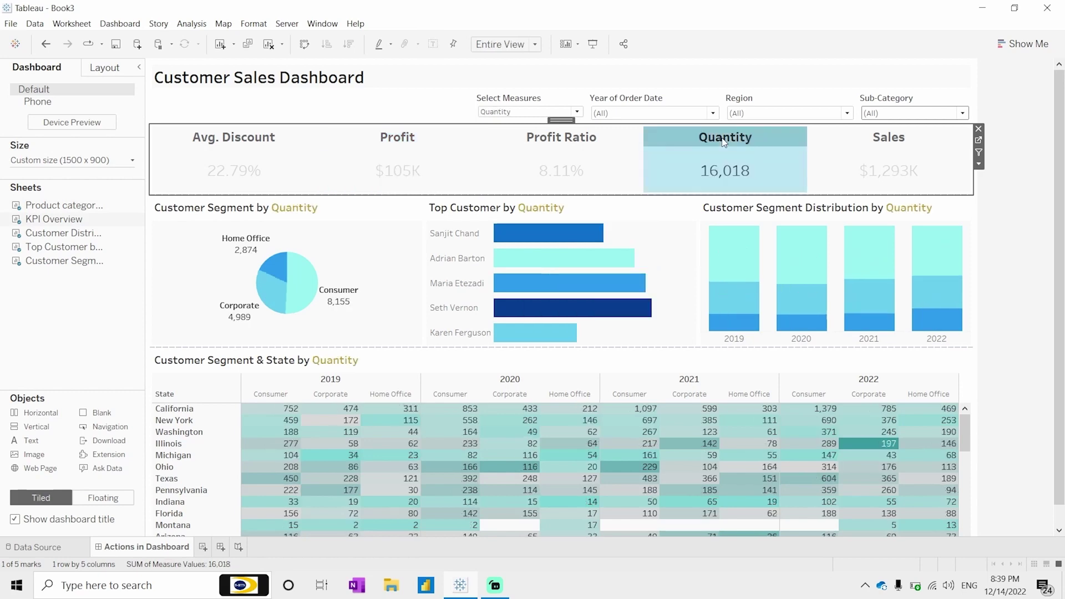
click(886, 143)
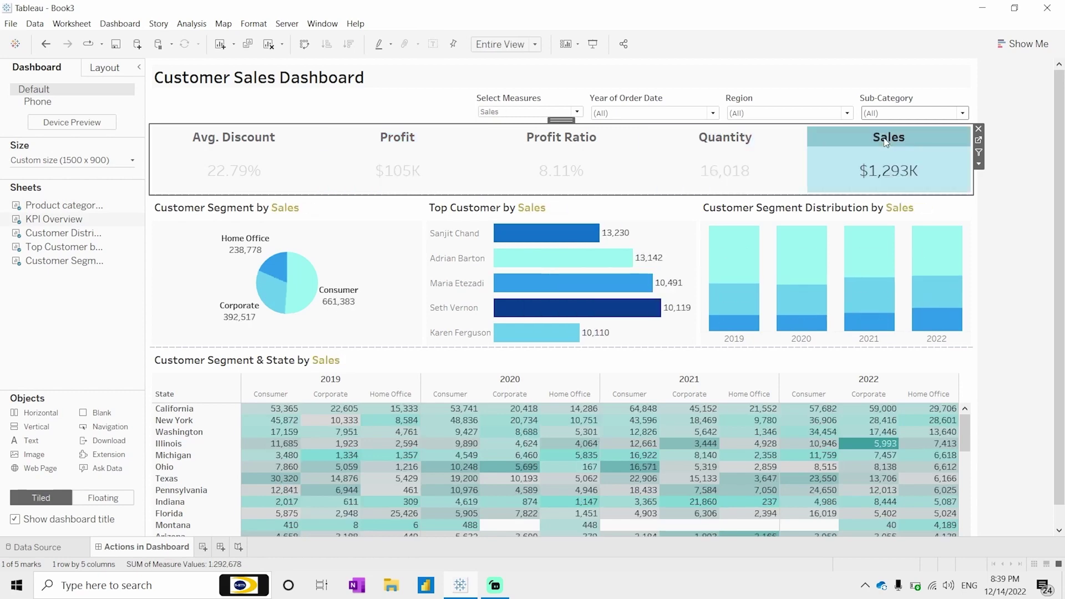
In the Customer Sales Dashboard title, replace the word Sales with the Select Measures parameter.
click(337, 84)
double_click(337, 83)
drag(487, 247, 456, 240)
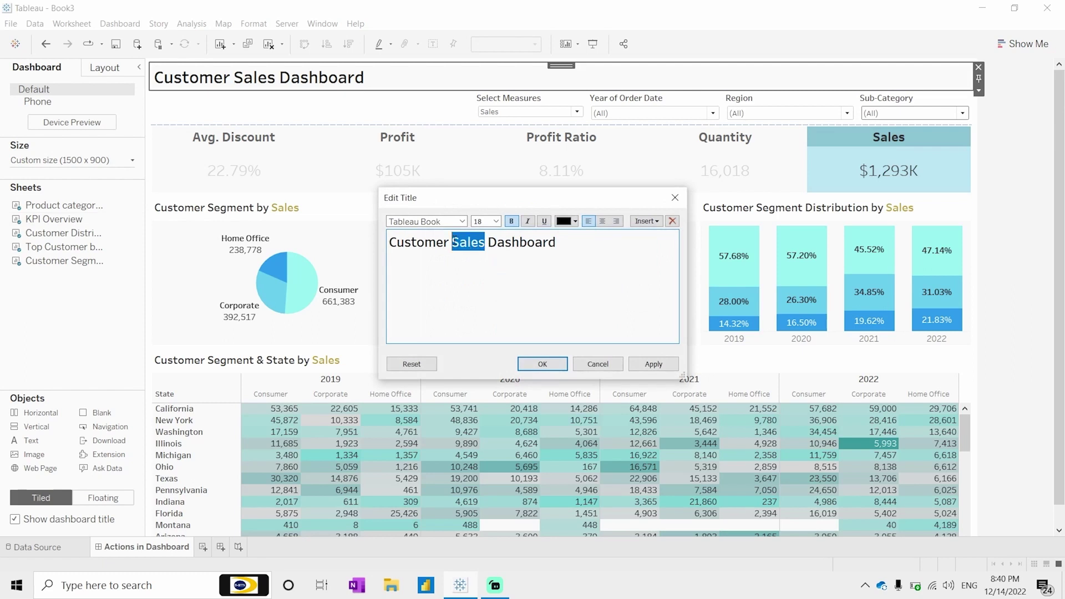
key(BackSpace)
click(647, 221)
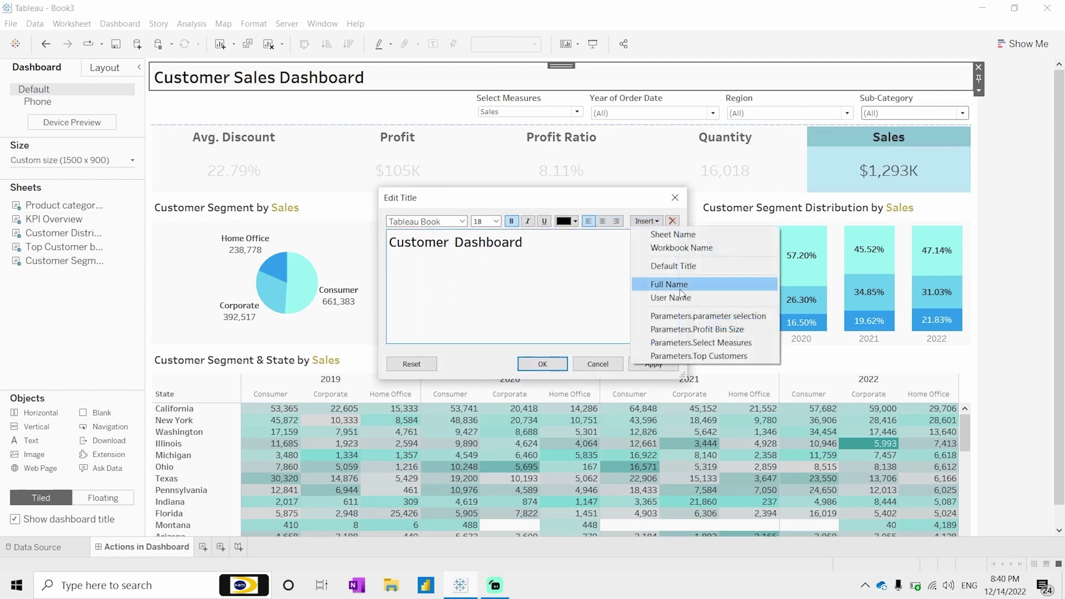
click(726, 344)
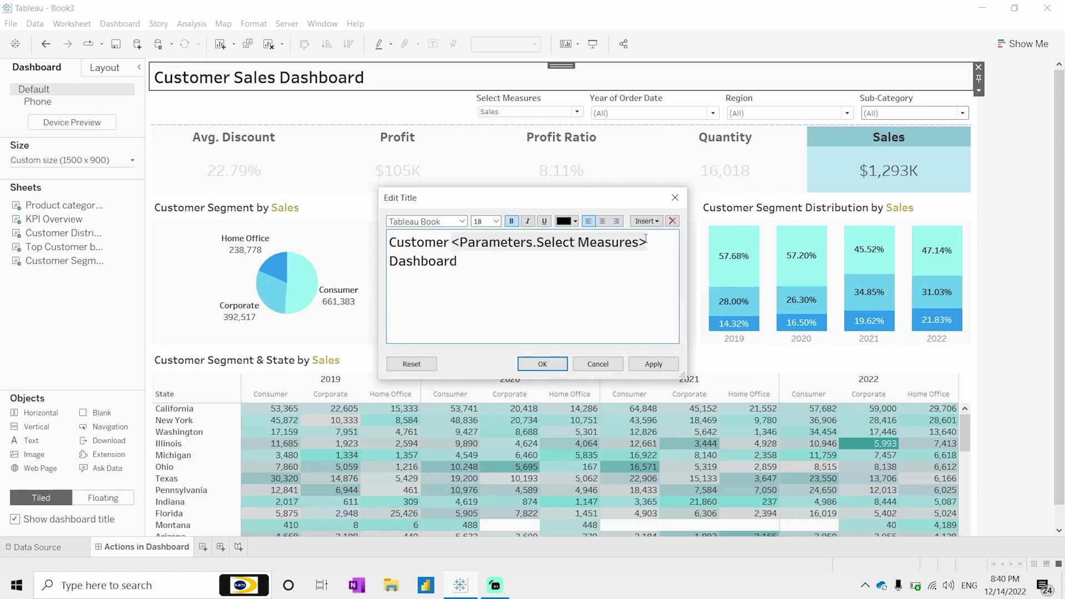
Set the font size of the Select Measures parameter text in the dashboard title to 22 and apply it.
drag(646, 242, 452, 242)
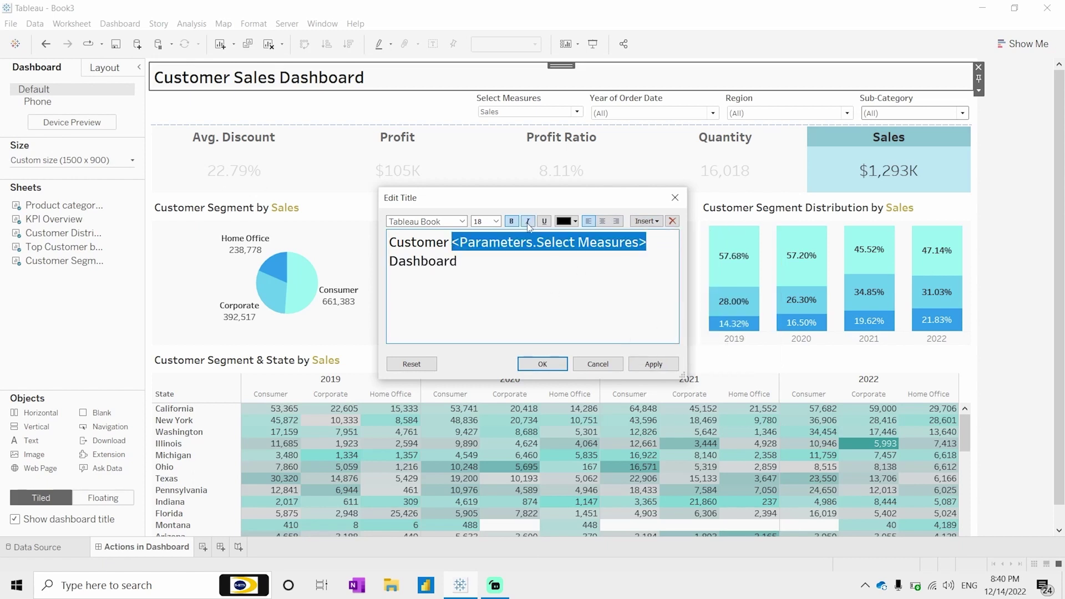
click(496, 221)
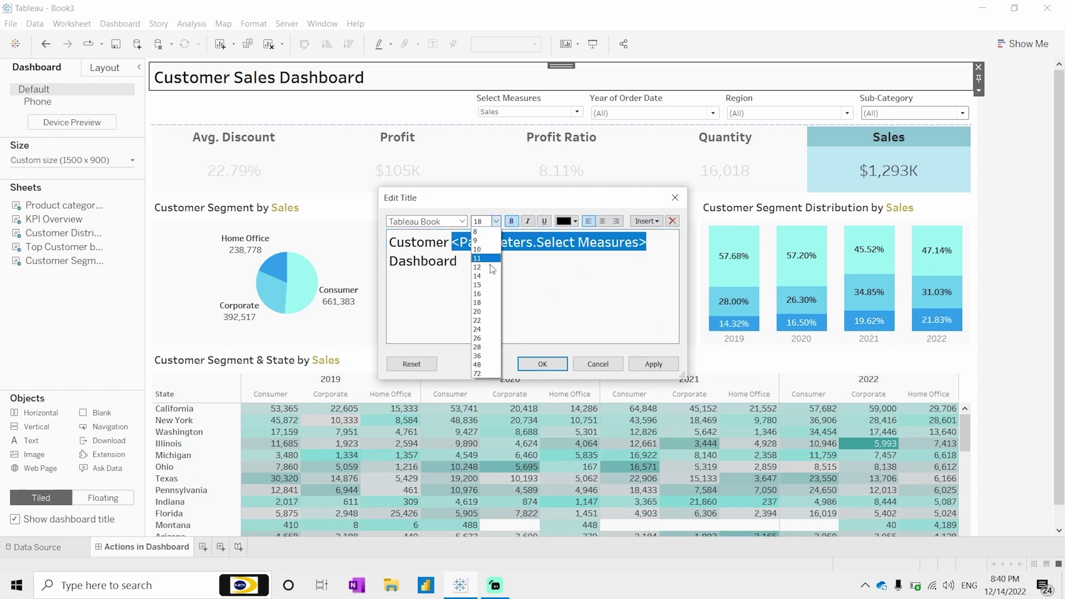
click(482, 321)
click(643, 368)
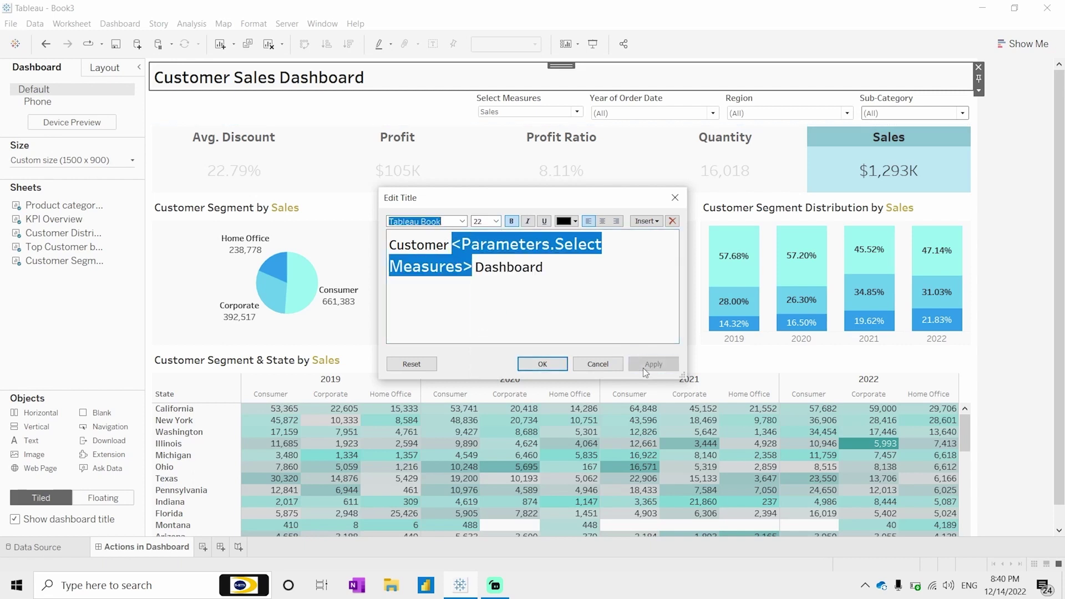
click(553, 369)
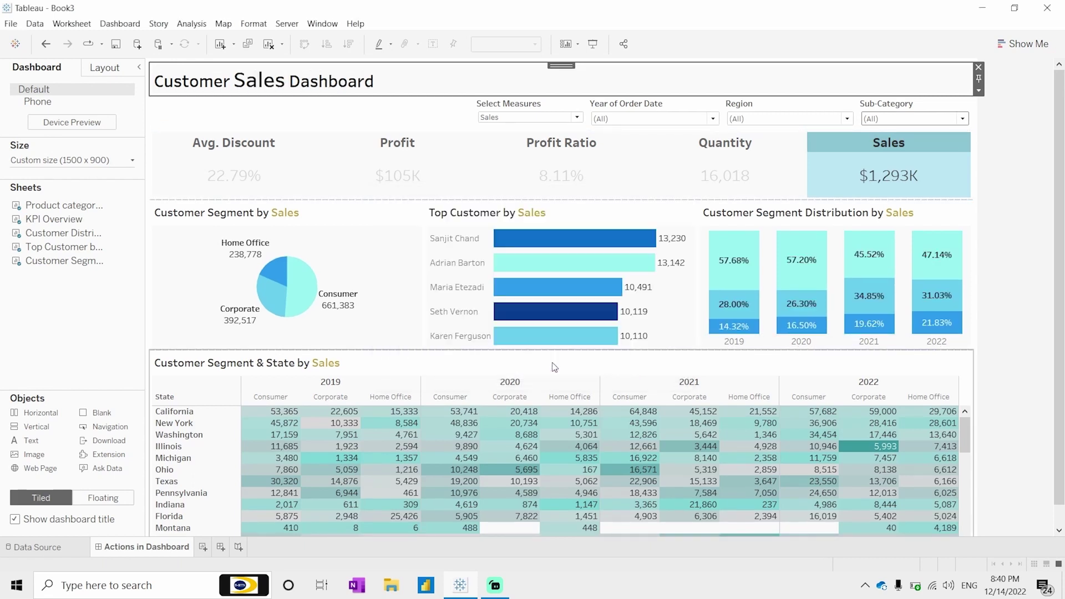
Select the Quantity KPI to check the dynamic dashboard title, and clear the KPI selection.
click(726, 145)
click(750, 147)
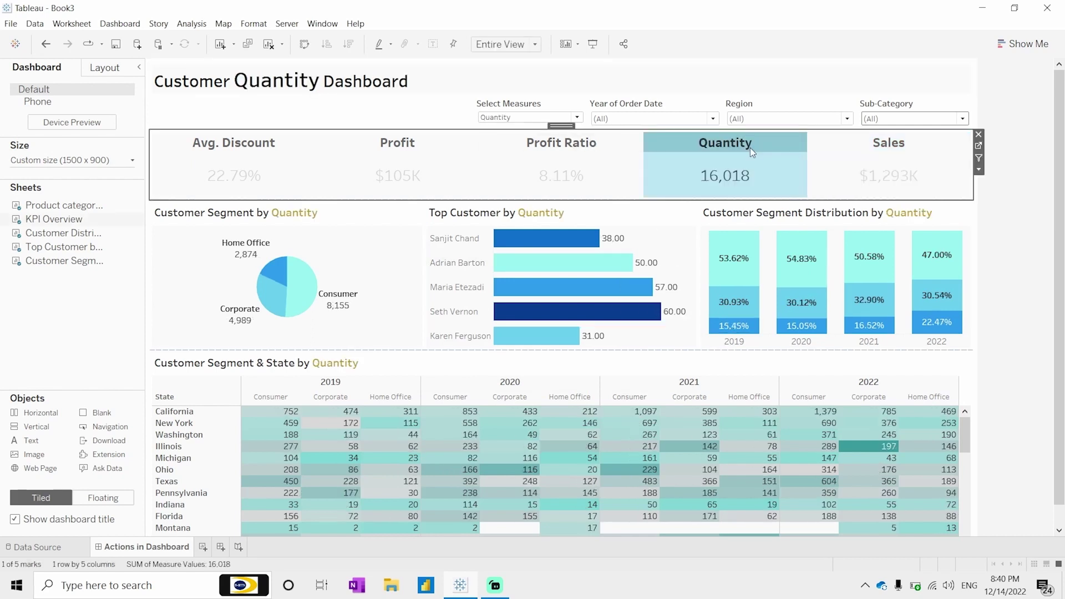
click(750, 148)
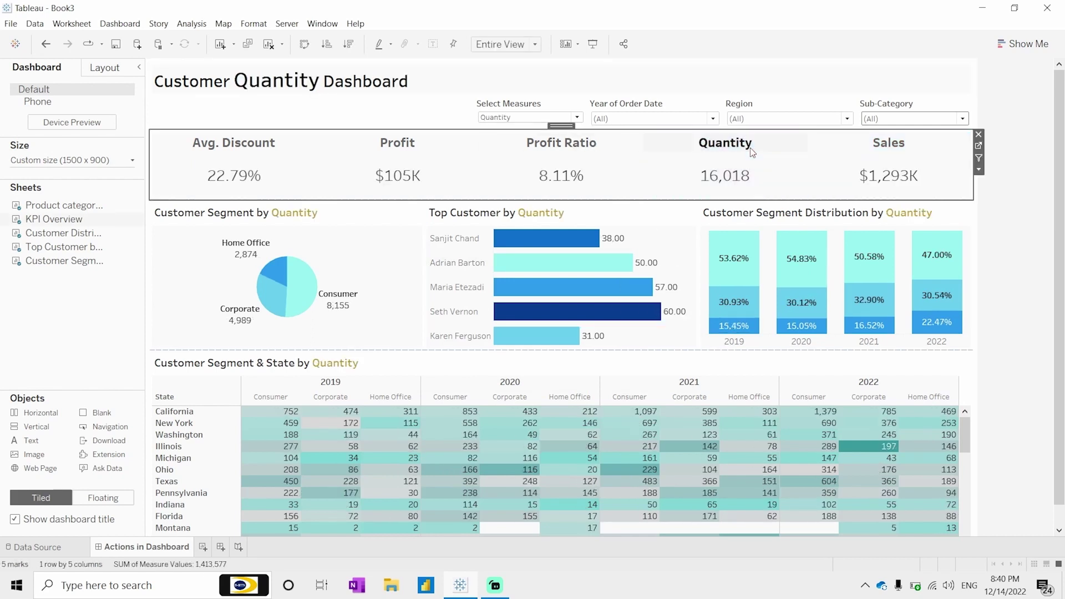
Set the Select Measures parameter to Profit and remove its control from the dashboard.
click(542, 112)
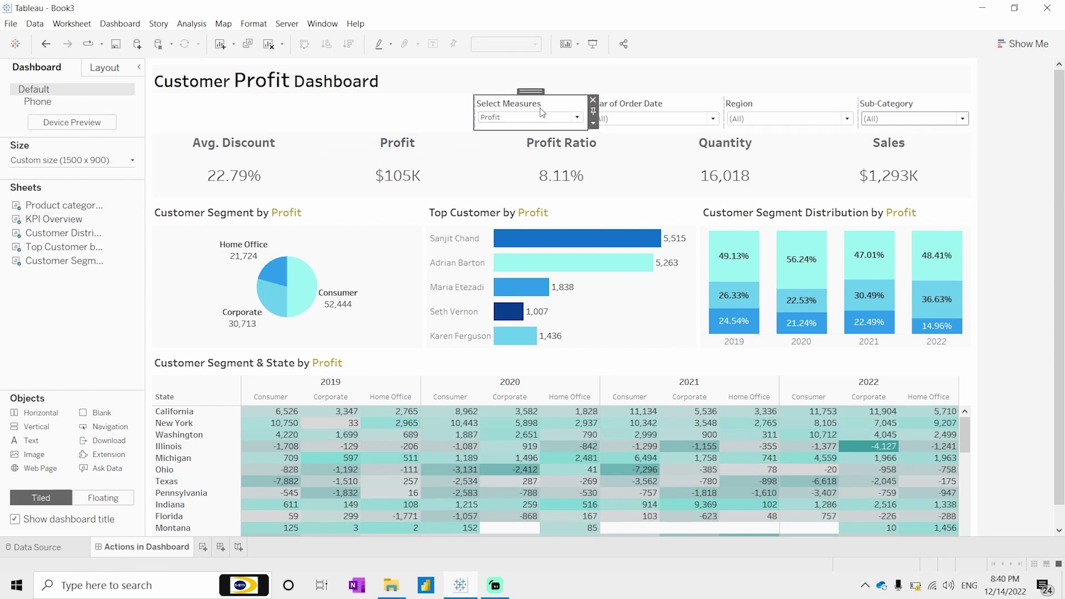
click(558, 117)
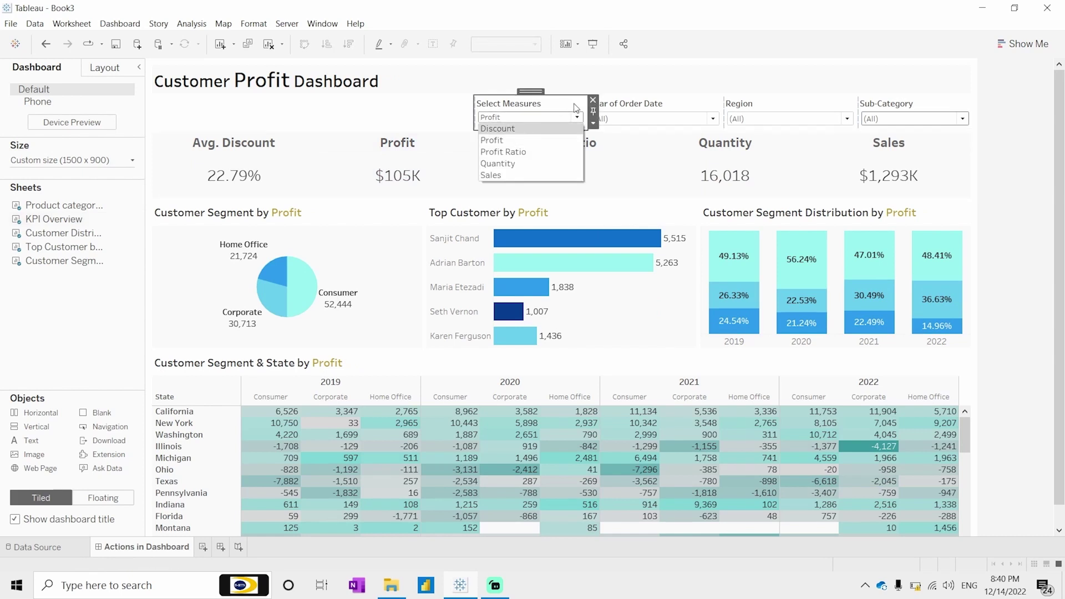
click(575, 108)
click(593, 99)
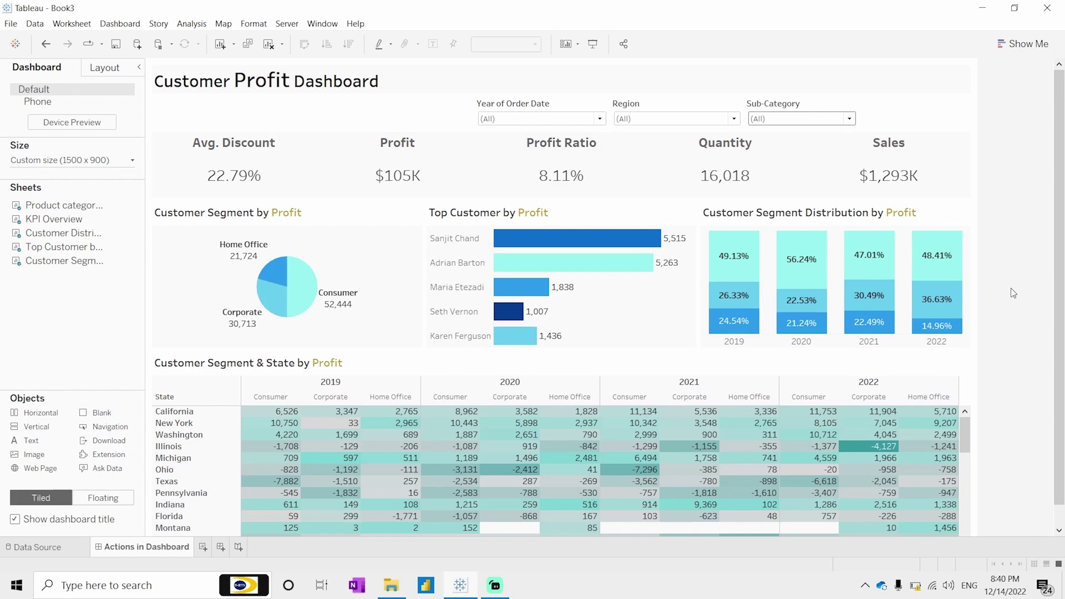
Present the dashboard full screen, select the Sales and Profit KPIs in turn to check the charts and titles, clear the selection and exit.
key(F7)
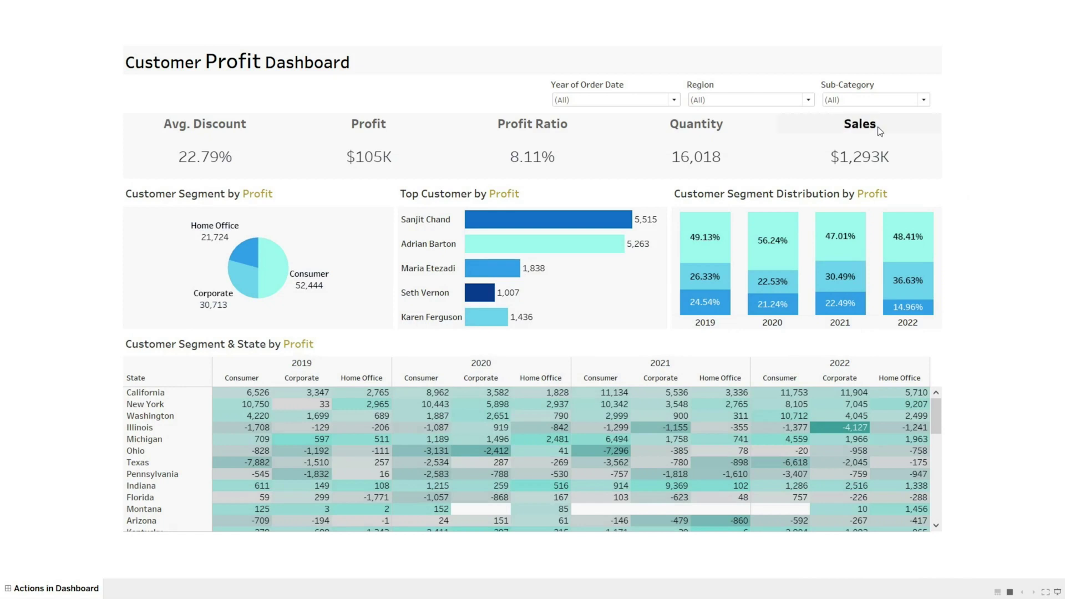
click(878, 126)
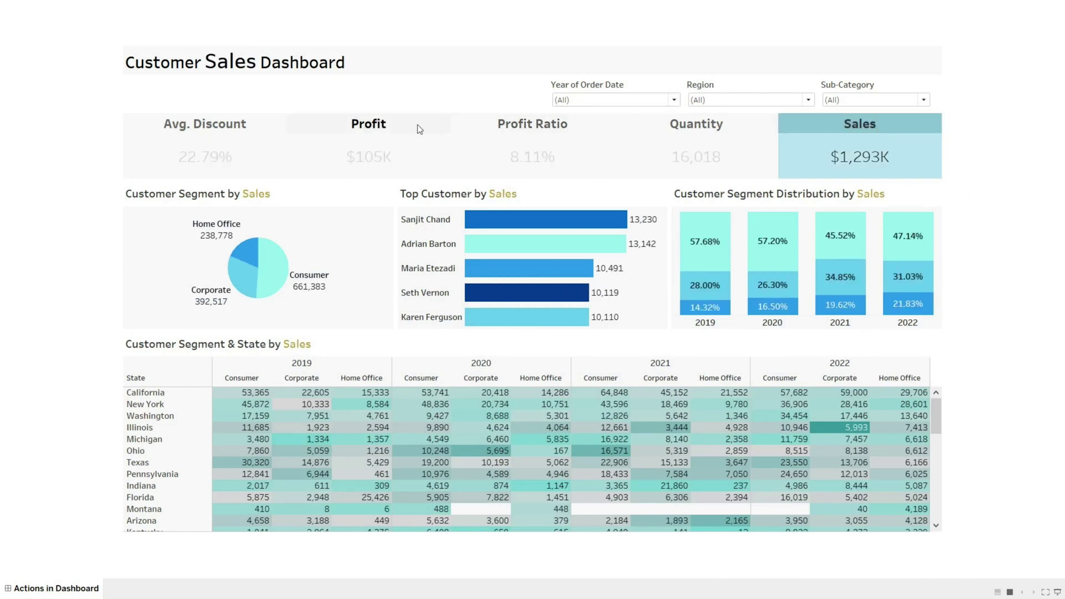
click(395, 130)
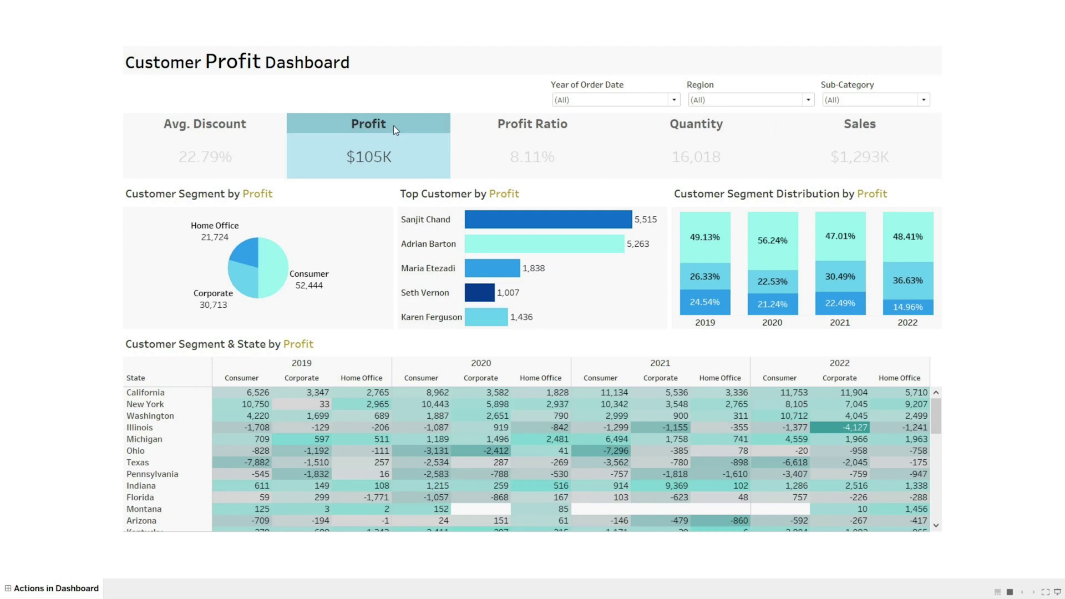
click(393, 125)
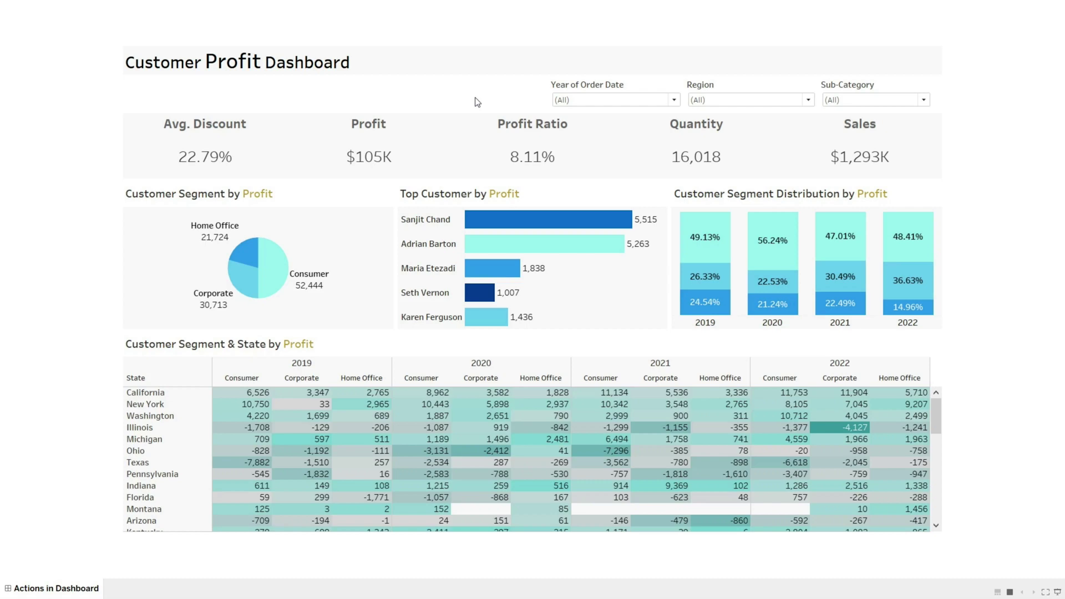
key(Escape)
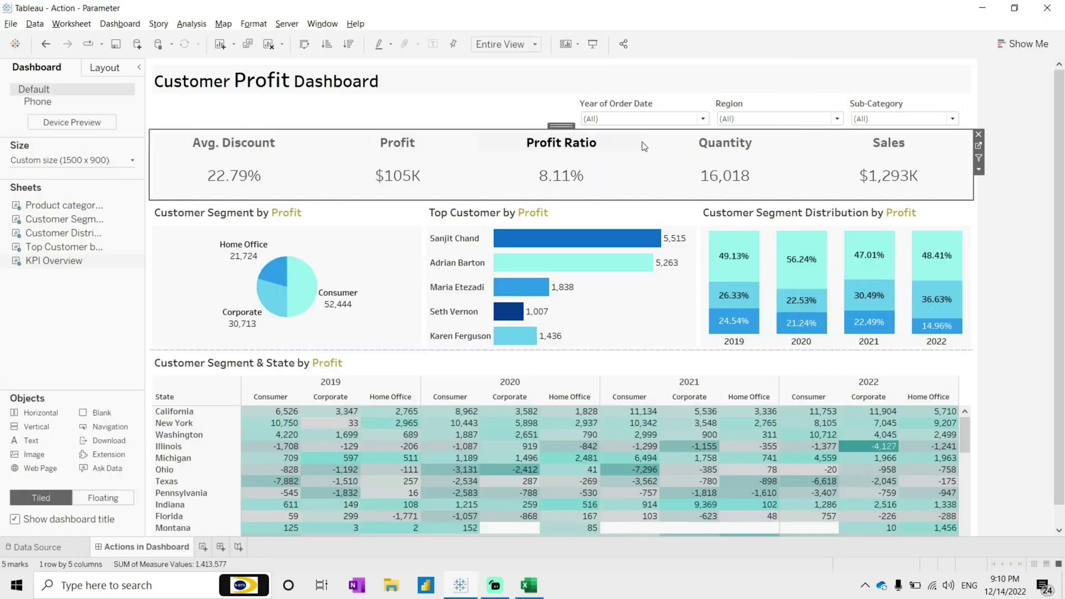
Switch to Excel, copy the KPI list in B1:B4, and return to Tableau to paste it into a new worksheet.
key(alt+Tab)
drag(88, 158, 88, 199)
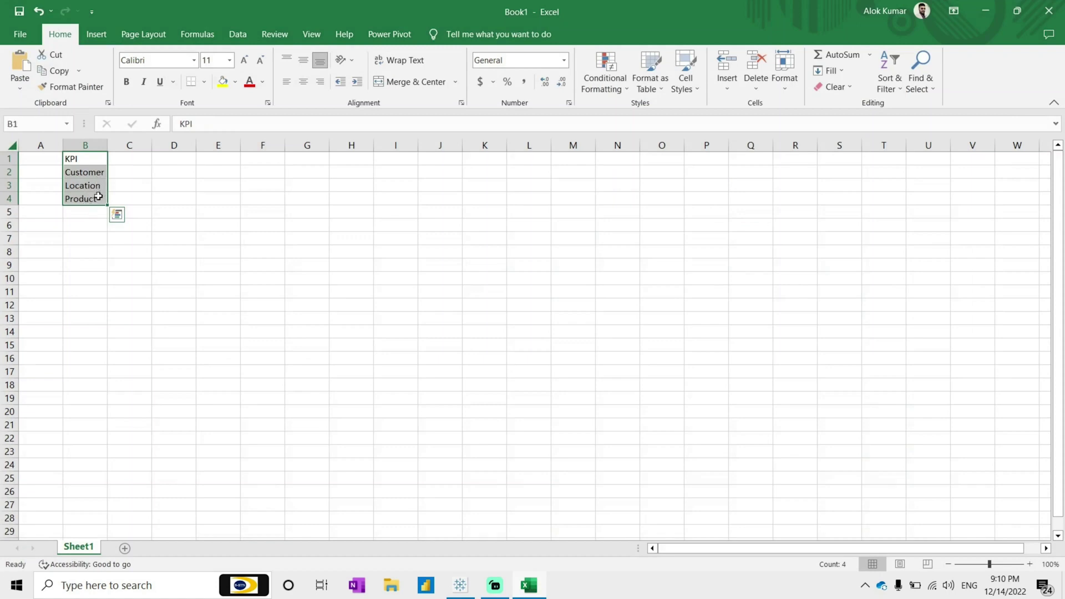
key(ctrl+c)
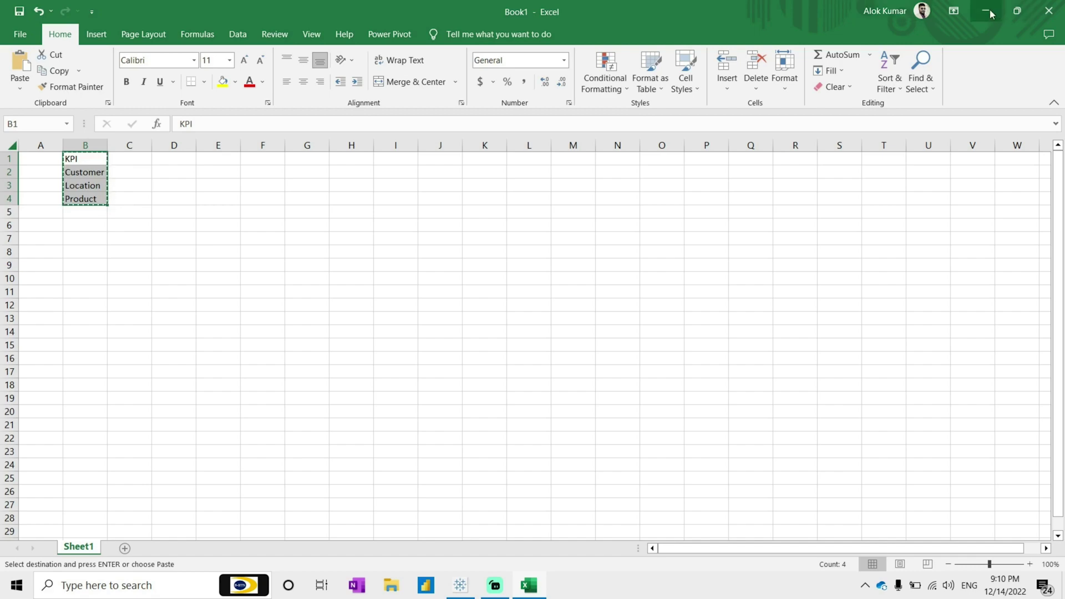
click(987, 11)
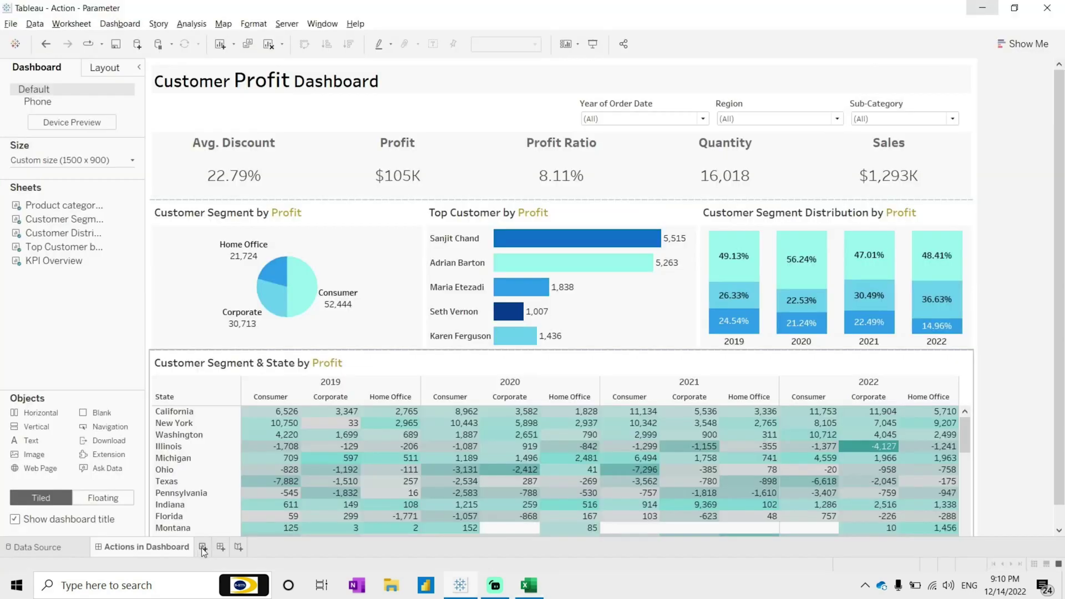
click(203, 548)
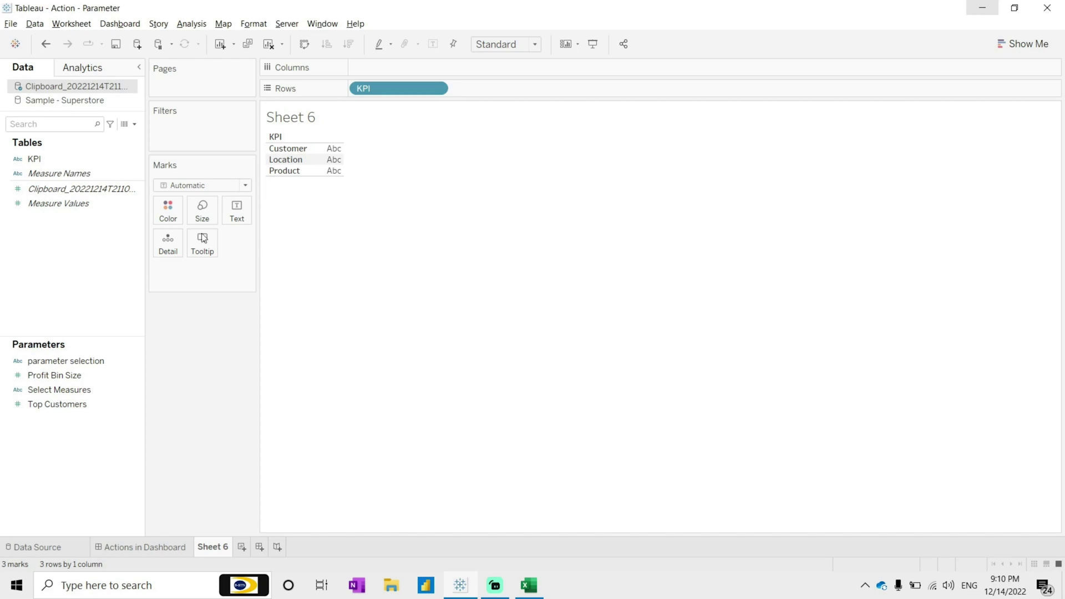
Change the mark type of the new sheet to Shape and assign the KPI field to Shape.
click(245, 185)
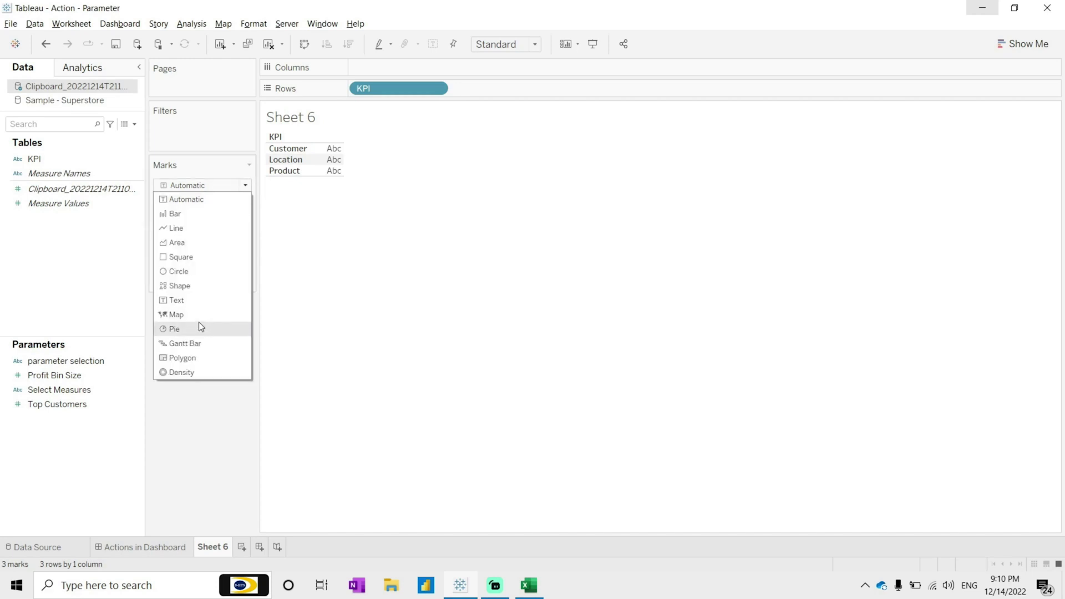
click(194, 287)
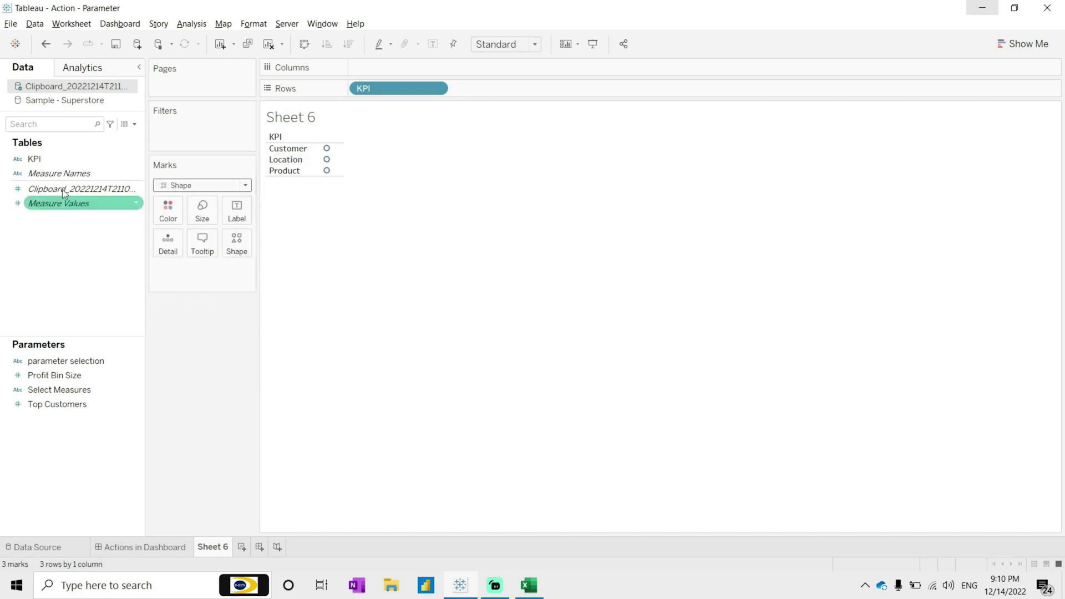
drag(35, 159, 237, 238)
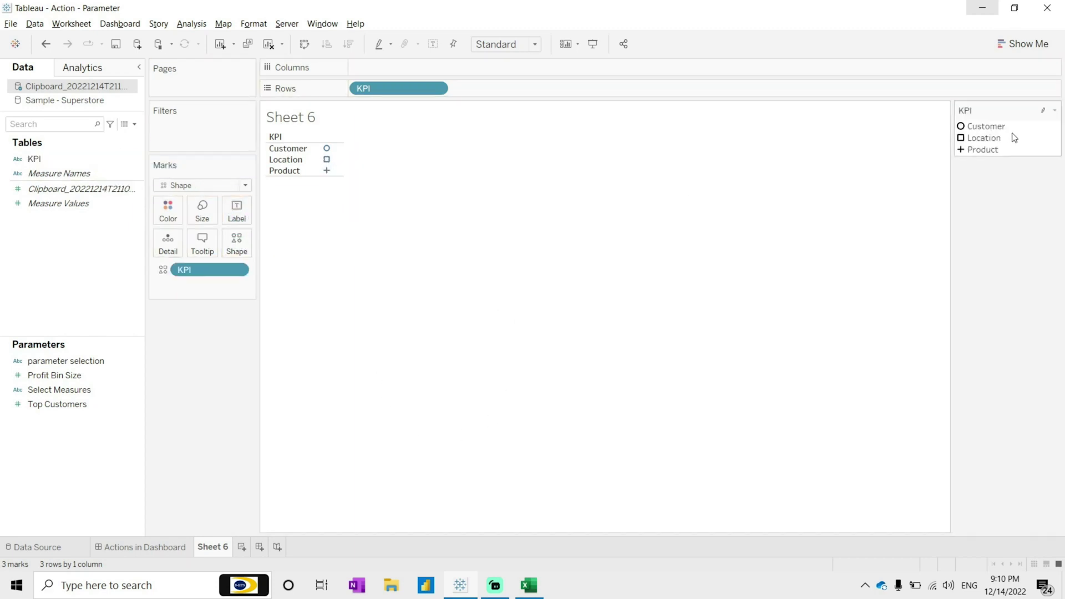
Look at the custom icon images in the Dashboard Icon folder of the Tableau repository's Shapes folder, and close File Explorer.
click(391, 586)
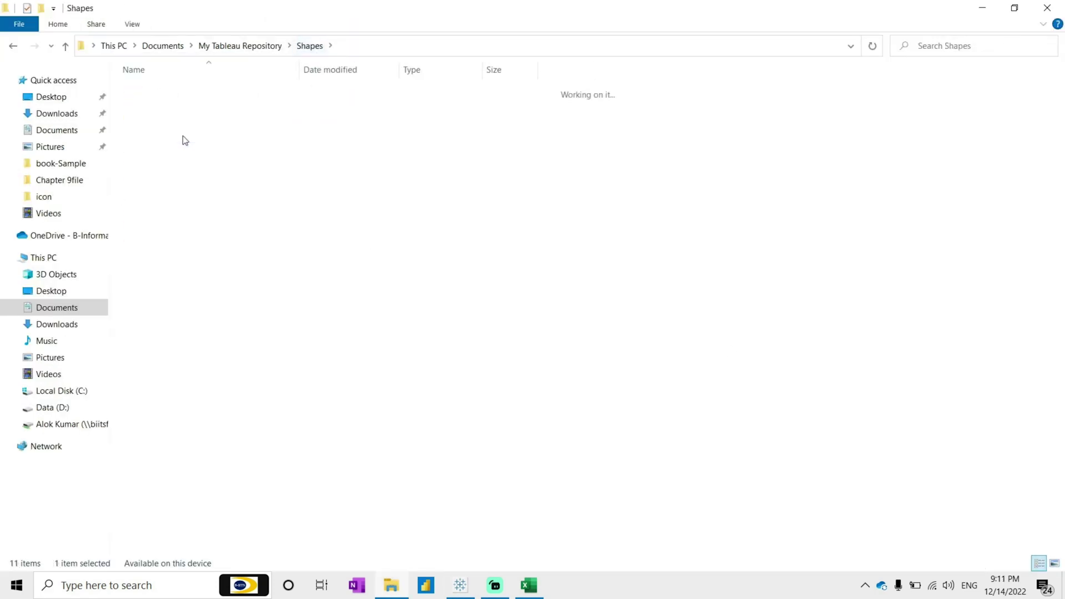
double_click(185, 141)
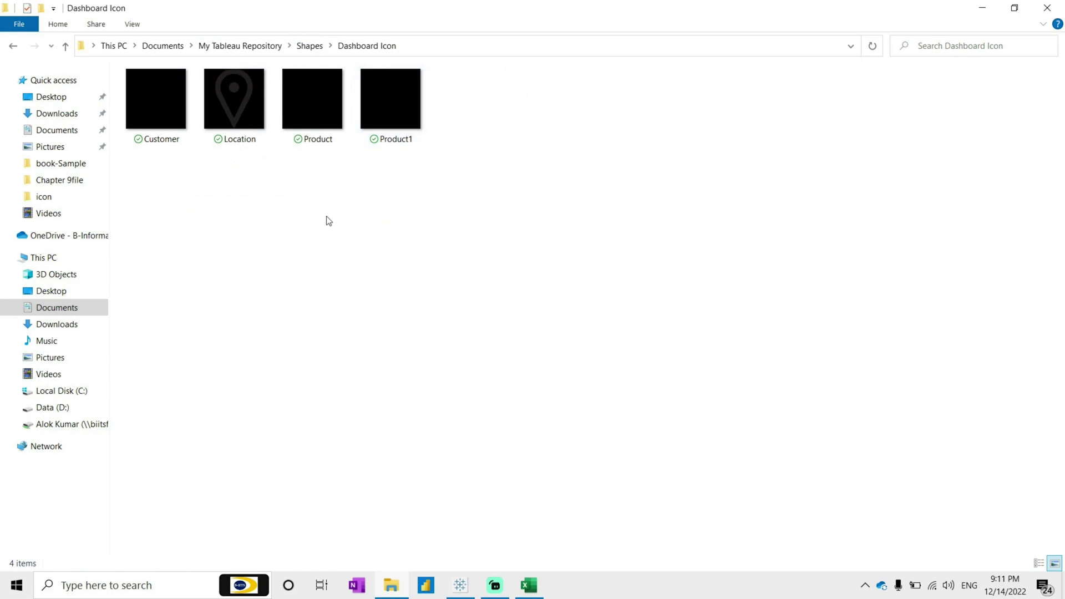
click(1047, 8)
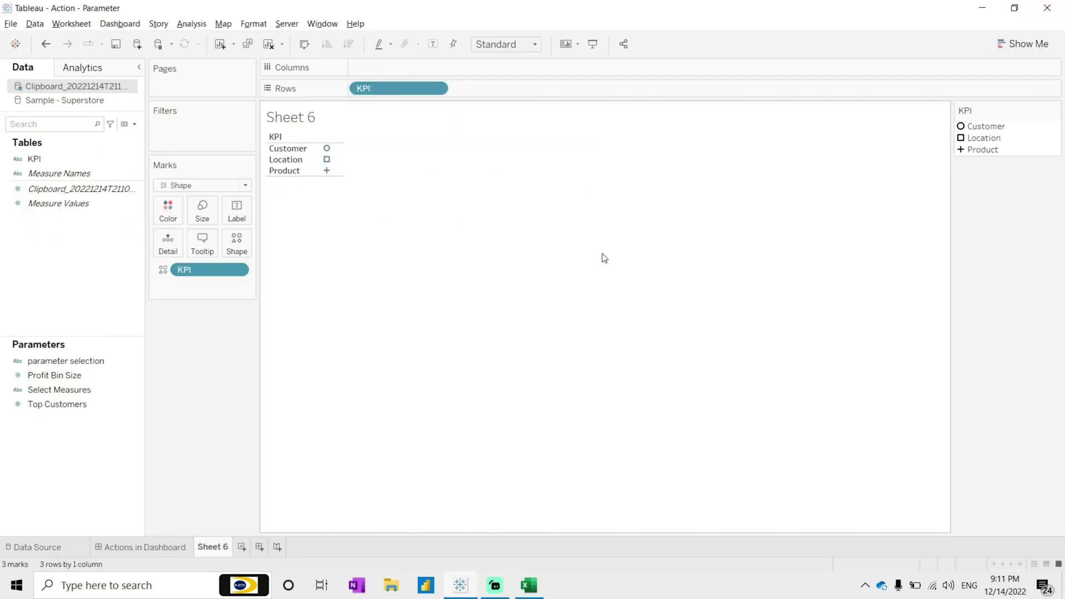
From the Dashboard Icon palette, assign the person icon to Customer, the map pin to Location and the phone with shopping bag to Product.
double_click(964, 129)
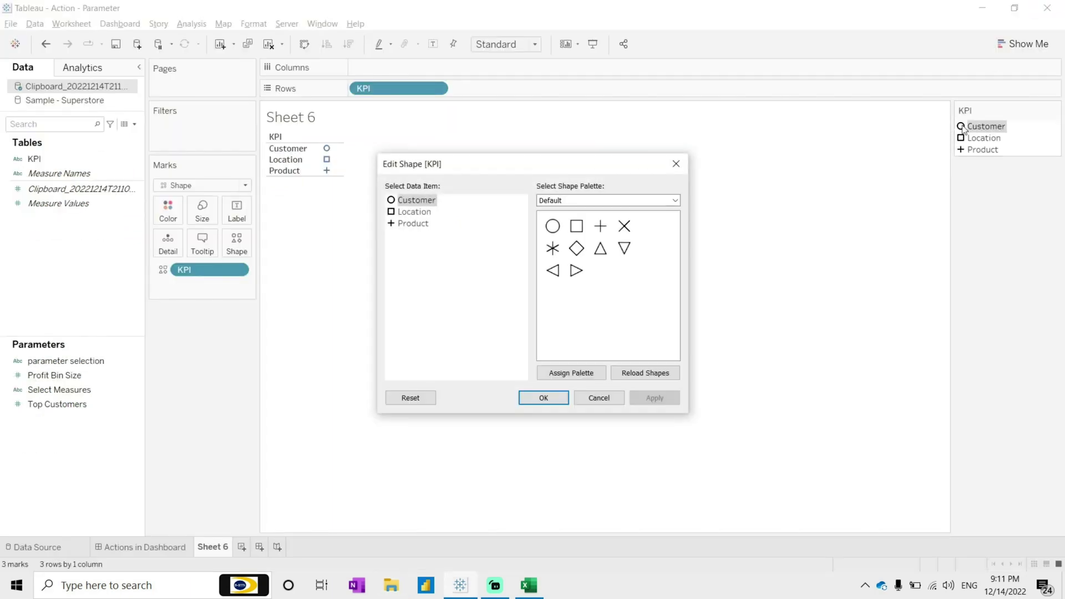
click(652, 202)
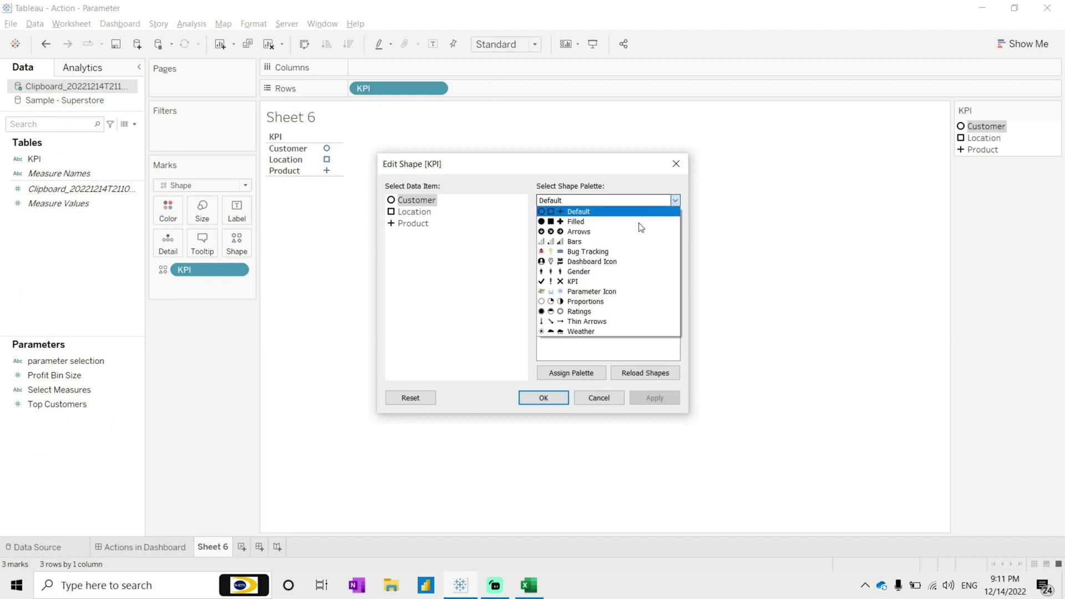
click(622, 267)
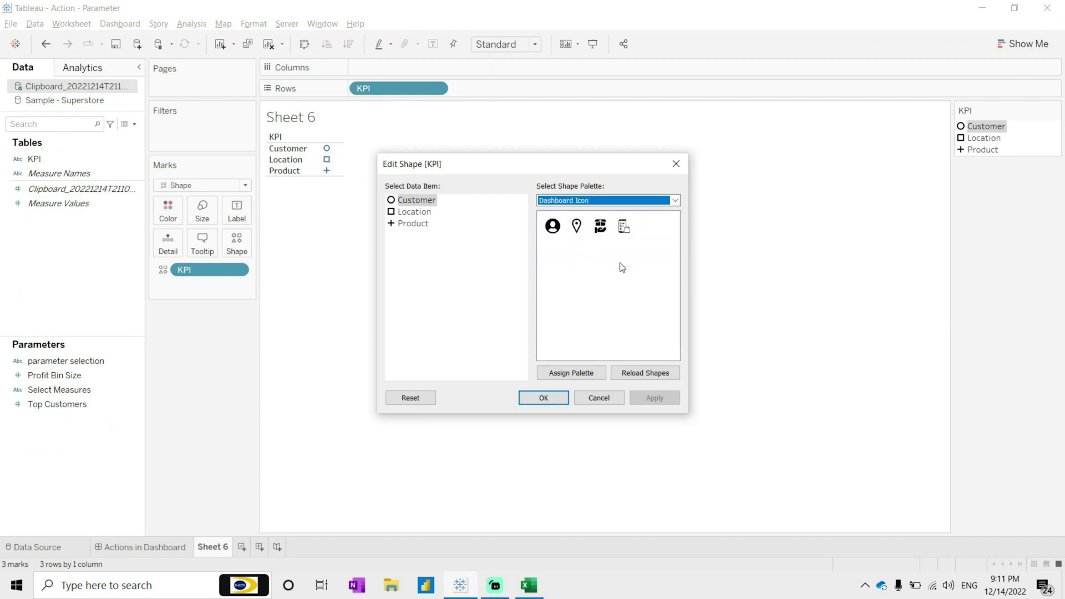
click(553, 226)
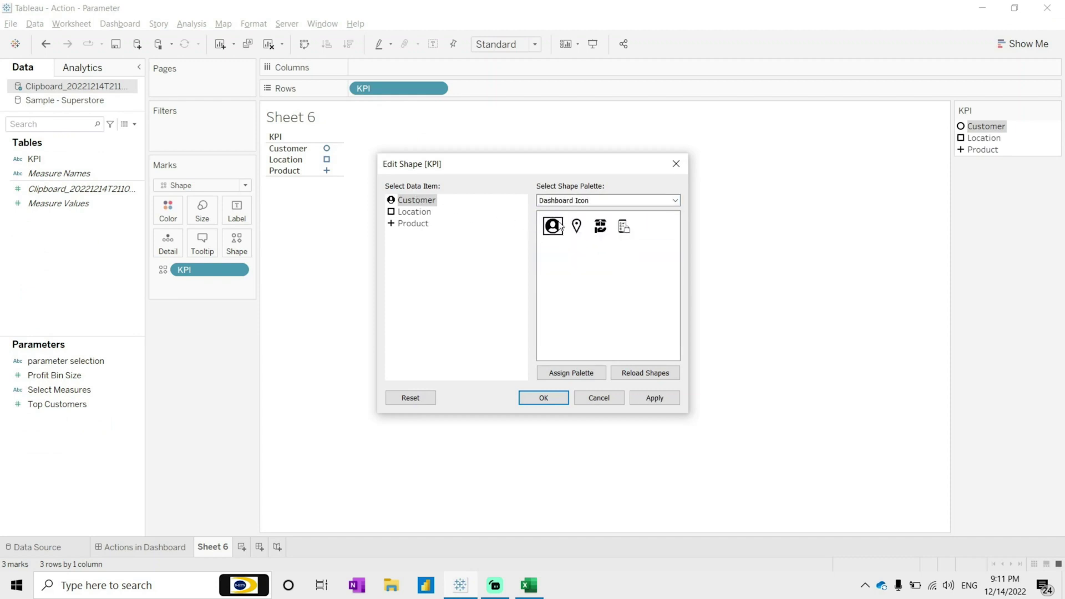
click(411, 212)
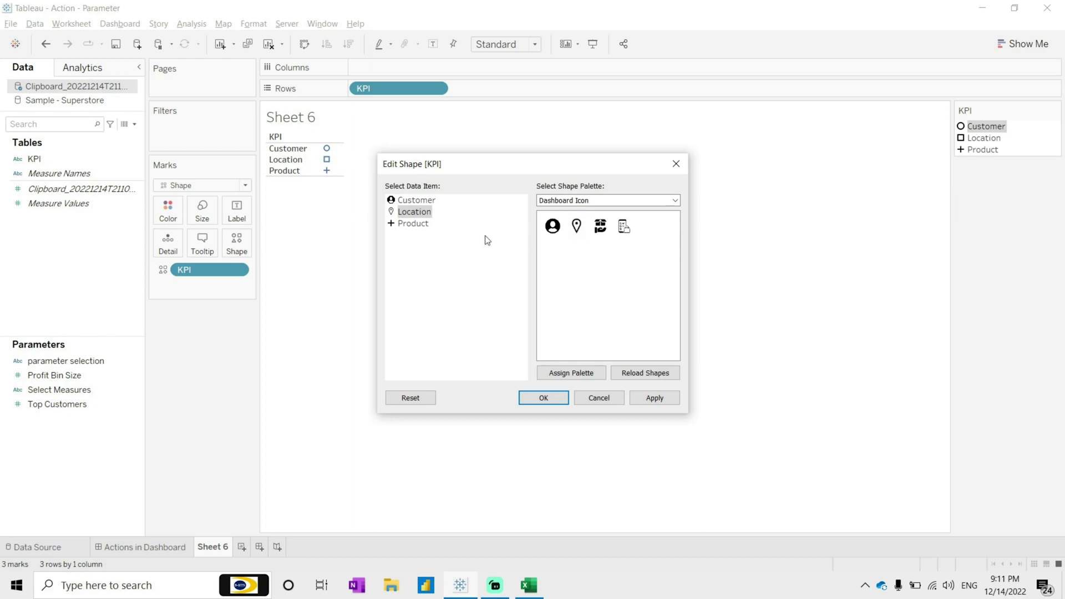
click(419, 224)
click(620, 232)
click(654, 397)
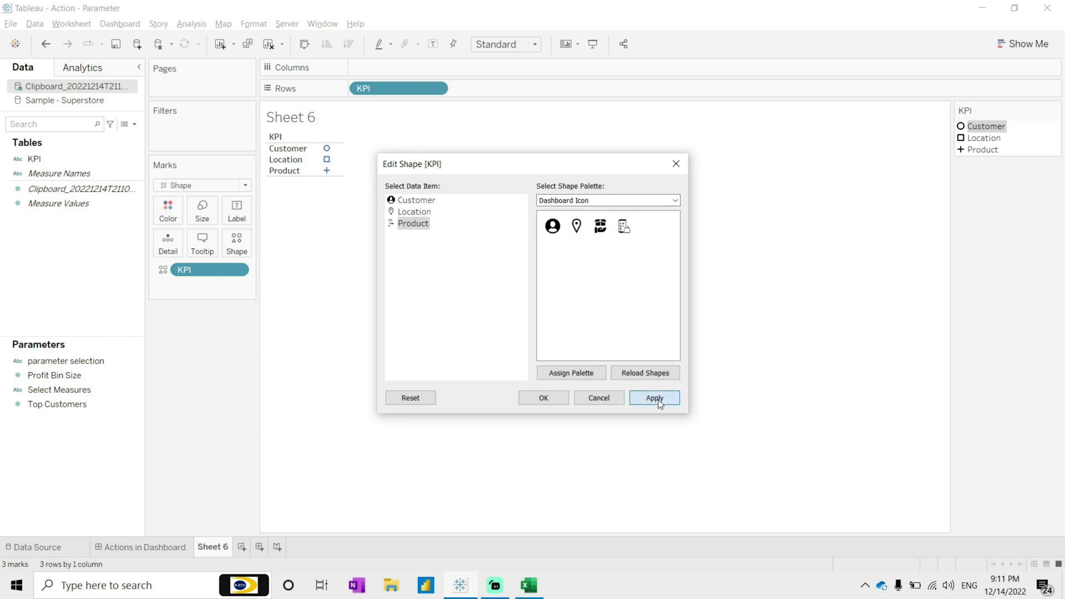
click(544, 398)
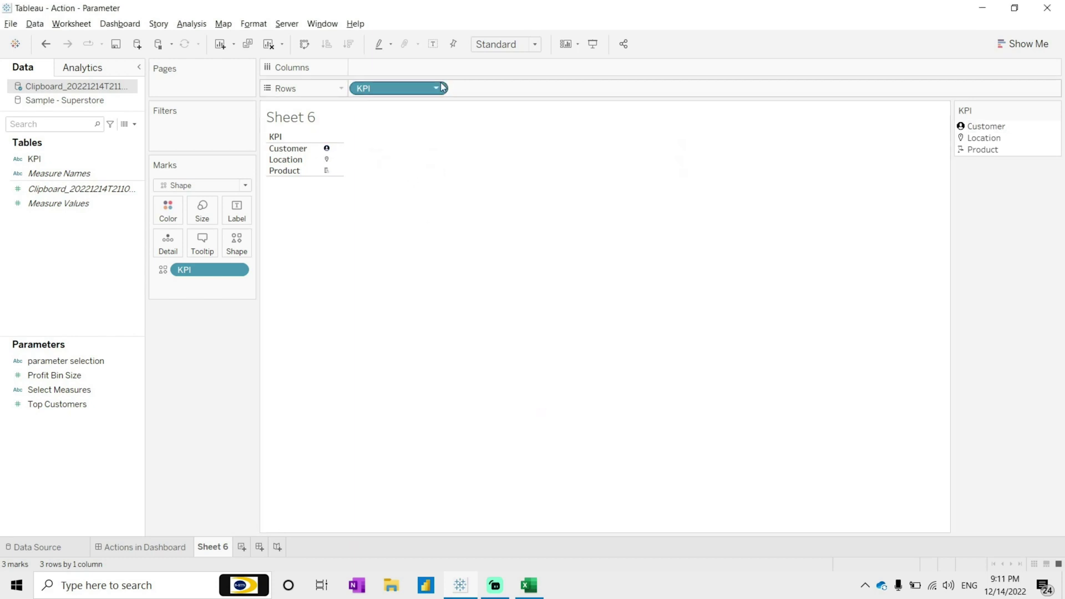
Move the KPI field from Rows to Columns and hide its header.
drag(417, 91, 407, 61)
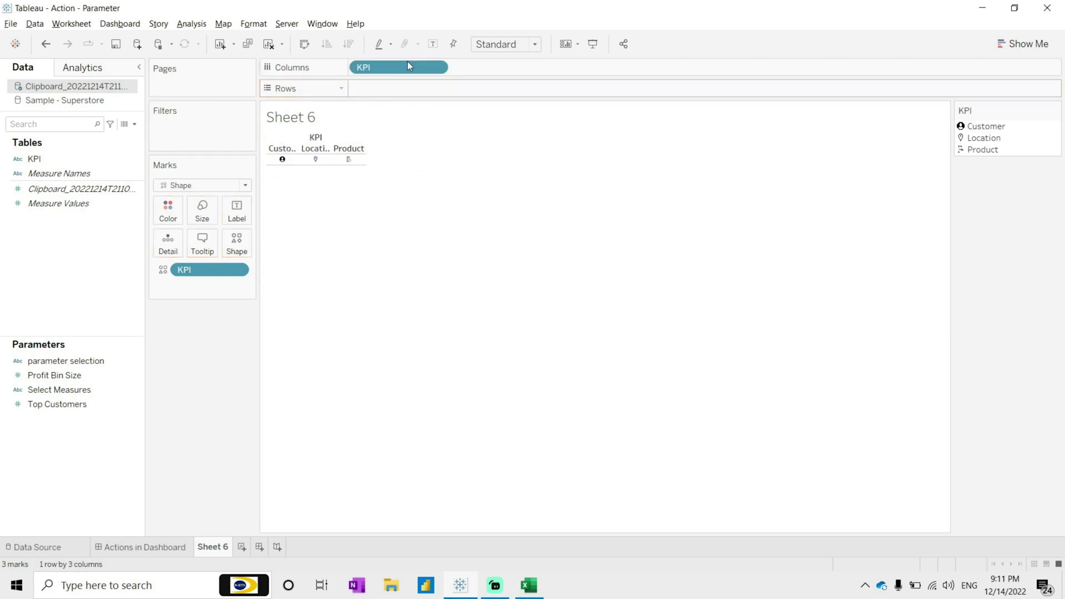
click(436, 67)
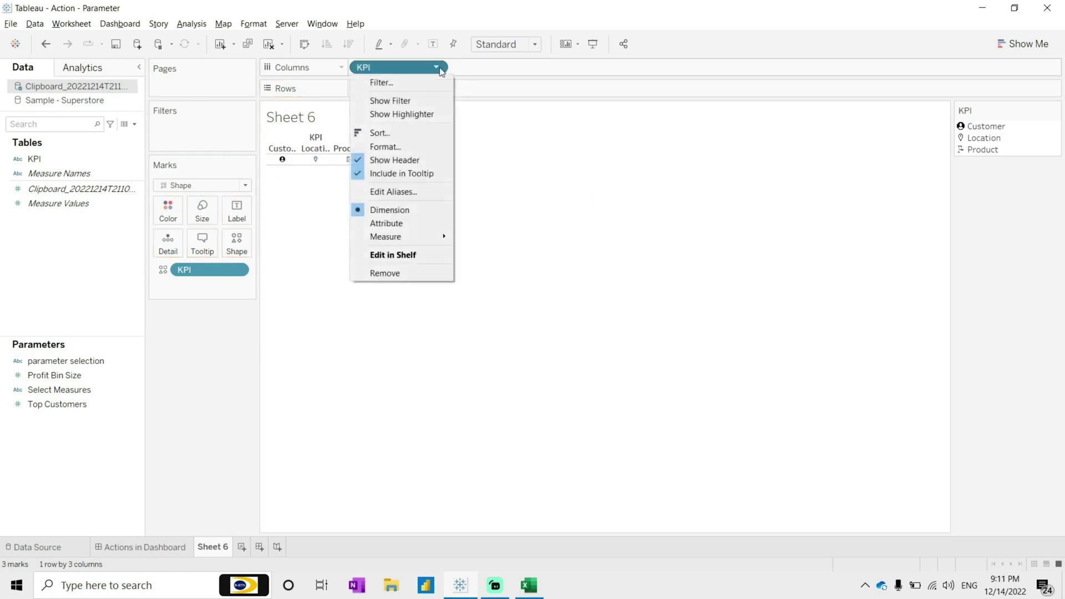
click(395, 160)
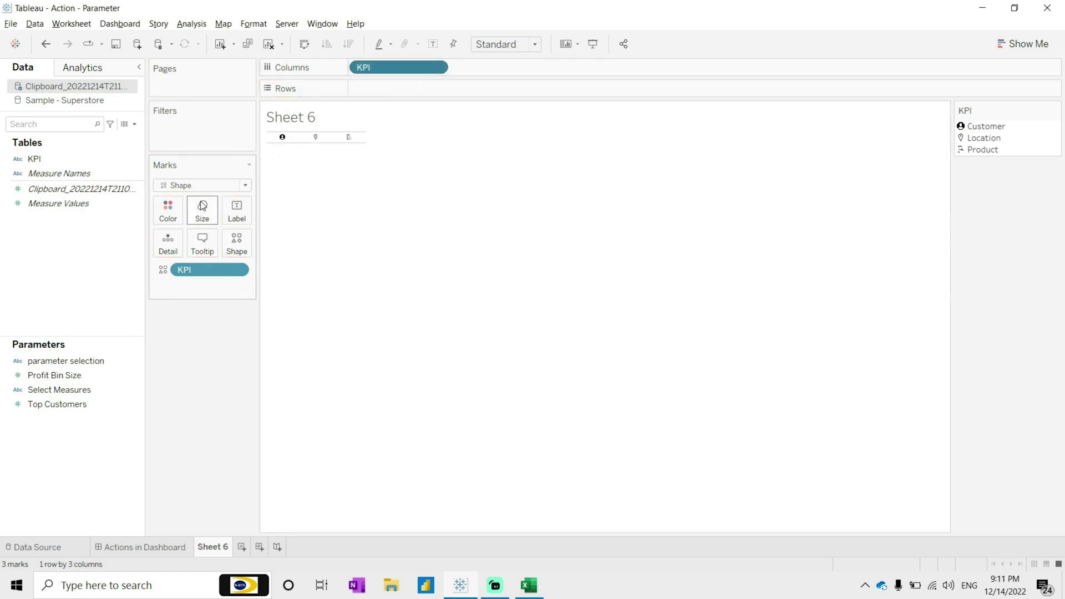
Fit the sheet to Entire View and enlarge the KPI icons.
click(516, 44)
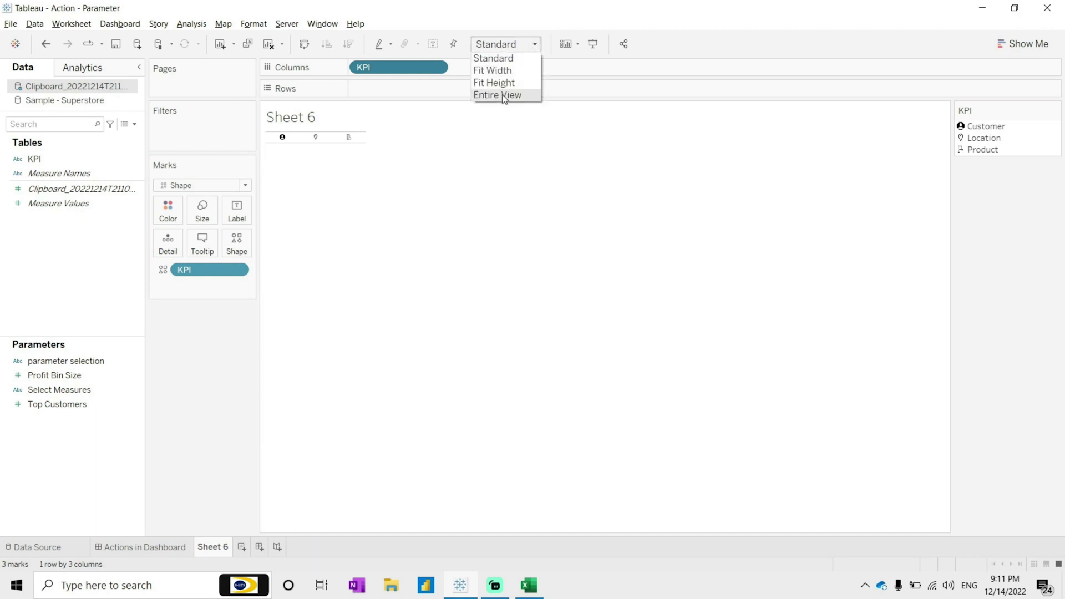
click(502, 95)
click(202, 210)
mouse_move(219, 243)
mouse_down()
mouse_move(242, 248)
mouse_move(234, 244)
mouse_up()
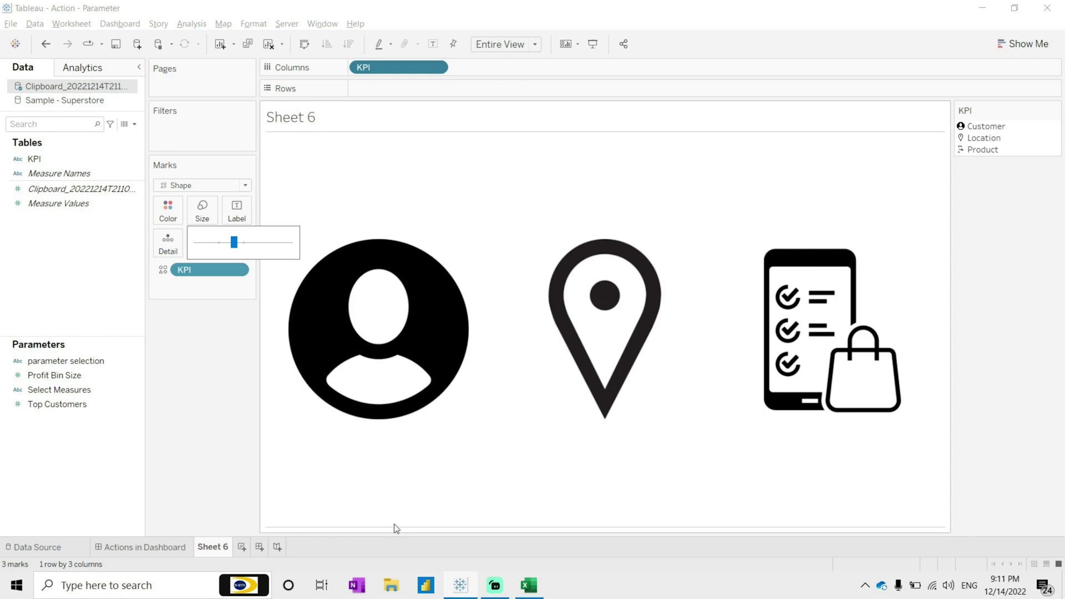
Format the sheet borders so the row divider's pane line is None.
right_click(558, 165)
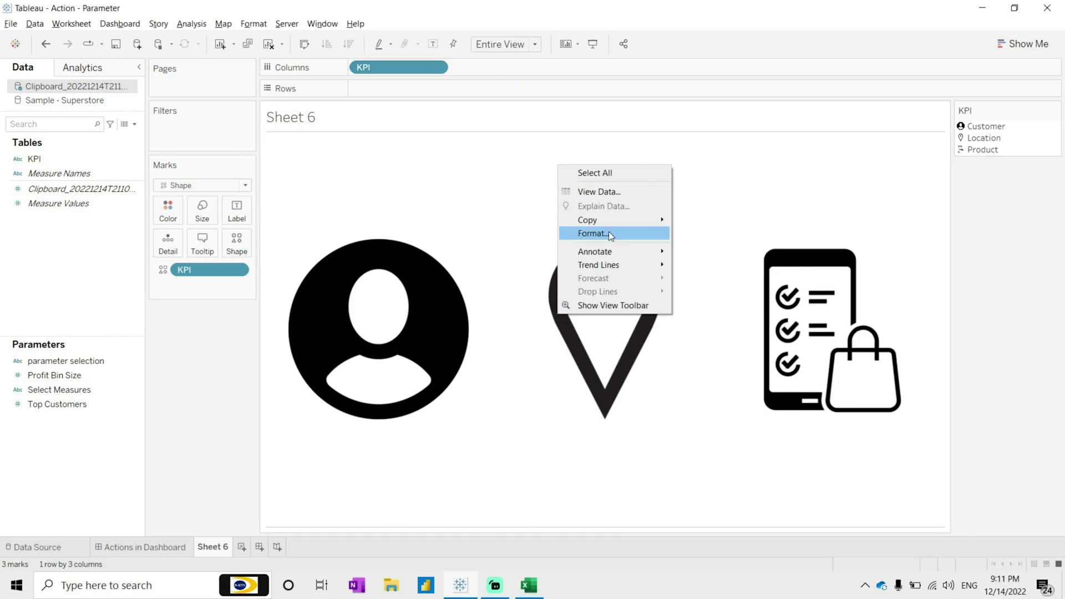
click(610, 236)
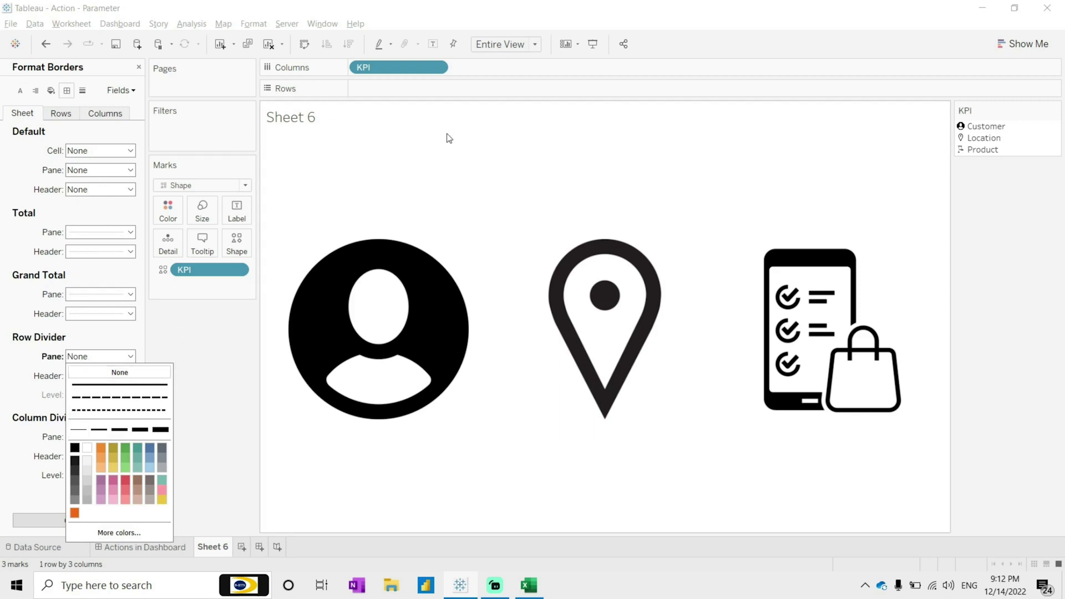
click(200, 368)
Rename the sheet as Dashboard Dim KPI.
double_click(216, 547)
text(Dashboard KPI)
text(Dim)
key(Return)
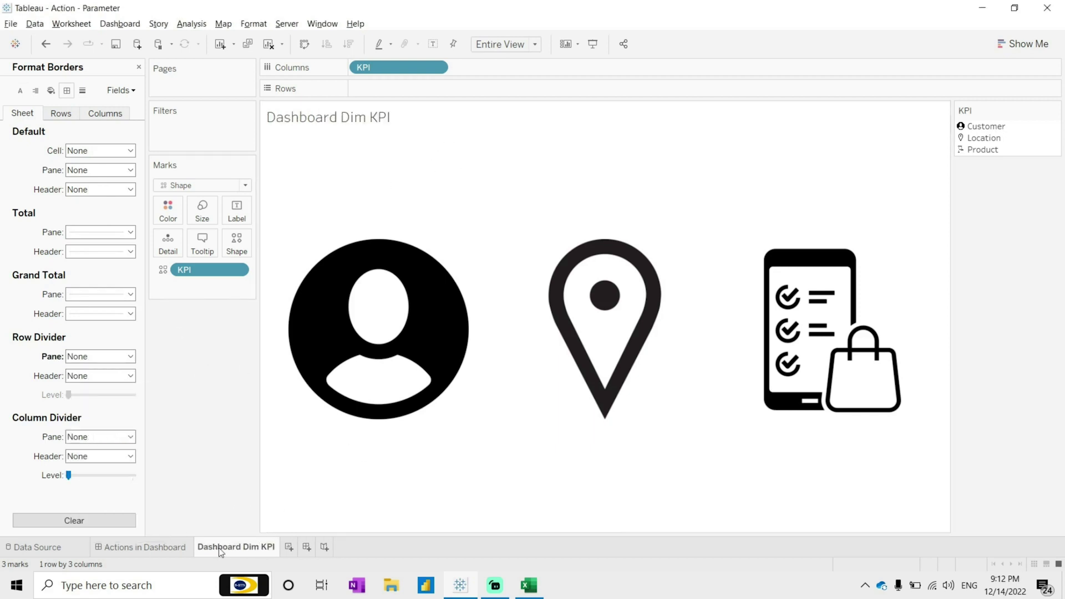
Add the Dashboard Dim KPI sheet to the Actions in Dashboard dashboard, beside the Year of Order Date filter, and widen it.
click(178, 548)
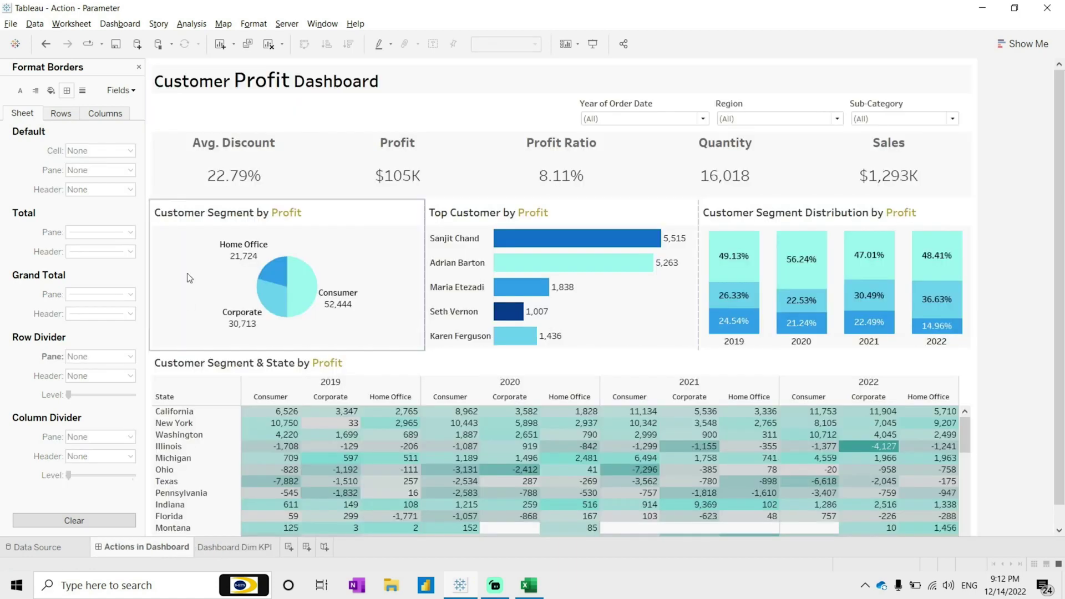
click(138, 68)
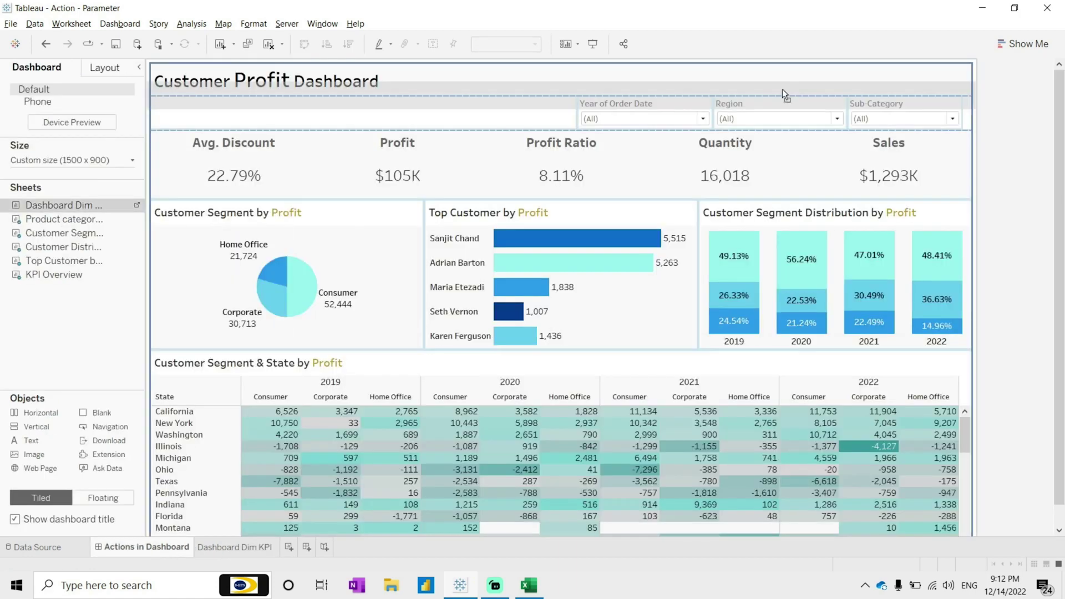
click(569, 111)
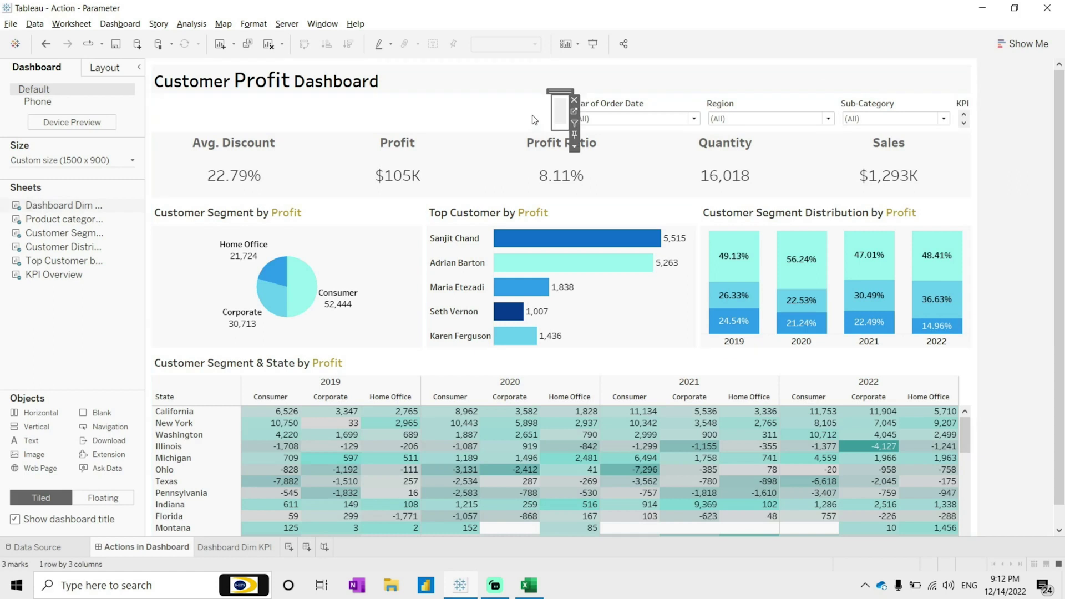
drag(569, 108, 498, 114)
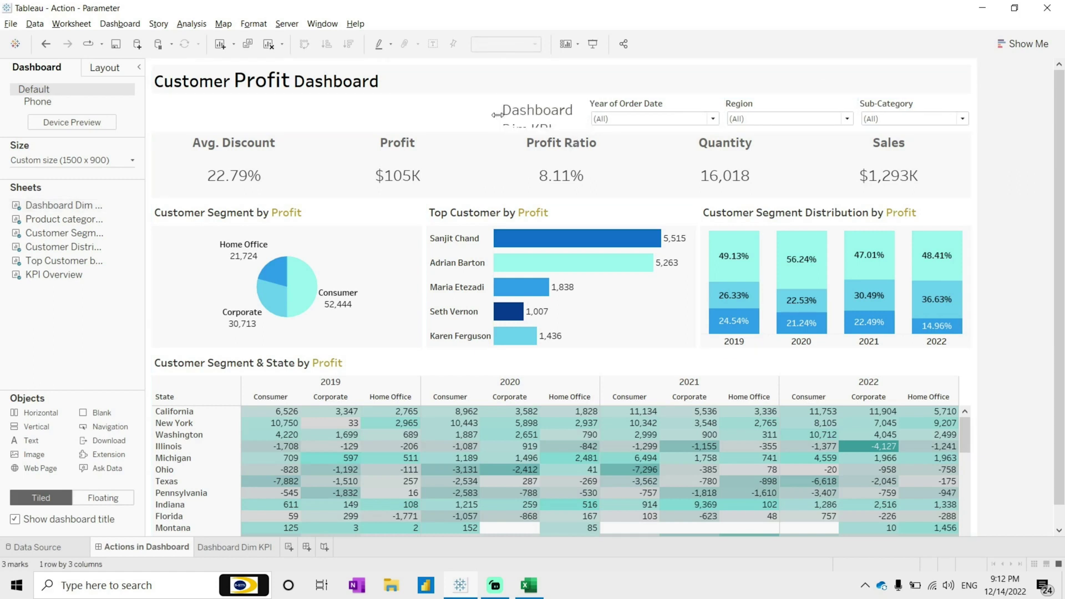
Hide the title of the Dashboard Dim KPI icon sheet on the dashboard and widen it further toward the dashboard's left side.
right_click(497, 114)
click(494, 140)
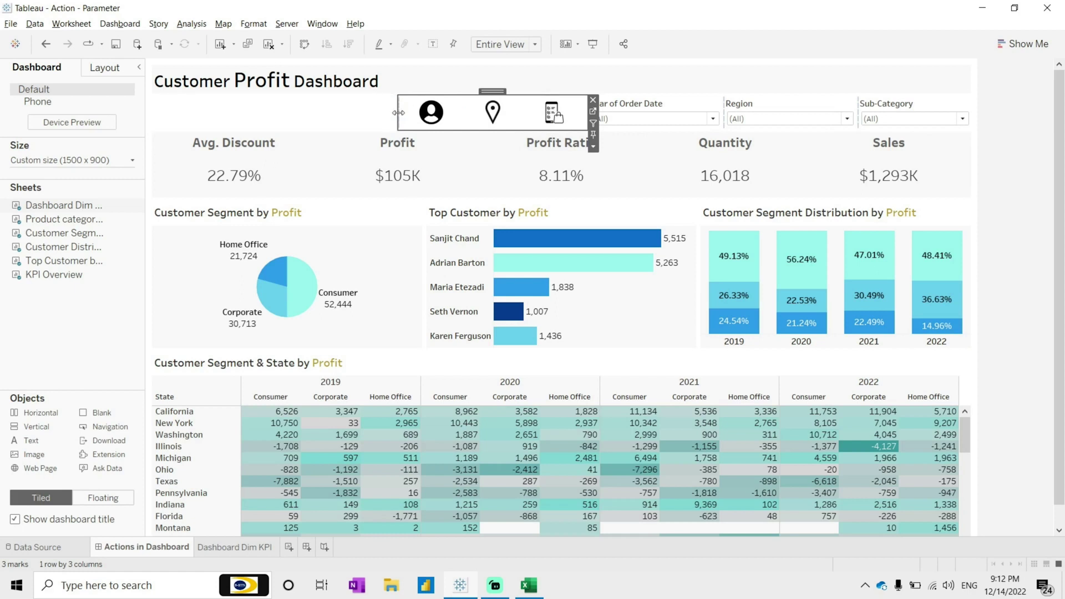
drag(398, 113, 352, 113)
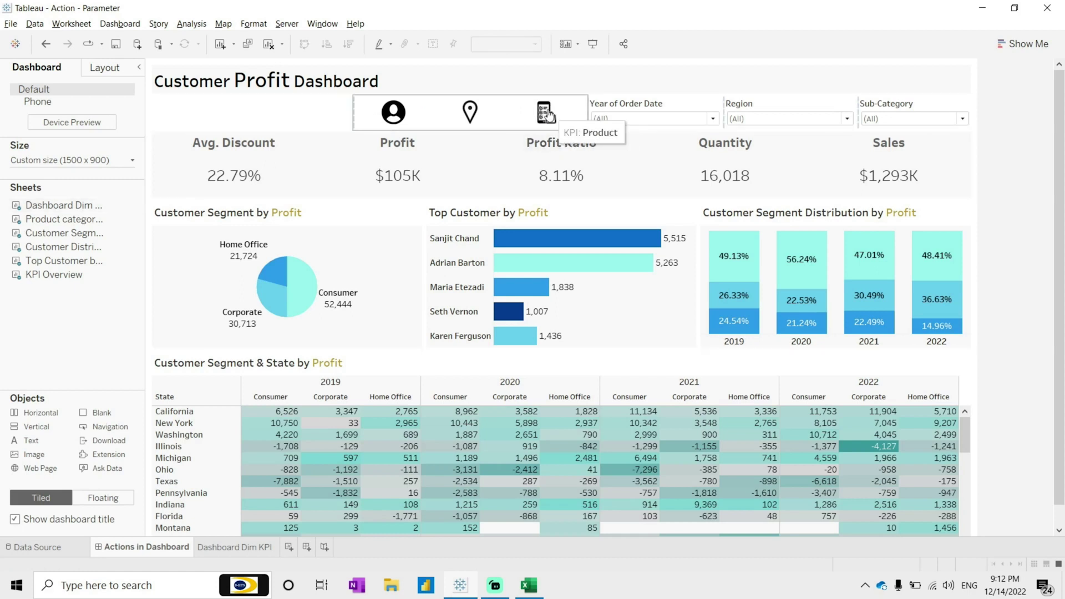
Preview the dashboard in presentation mode and test selecting the Location and Product icons.
click(592, 44)
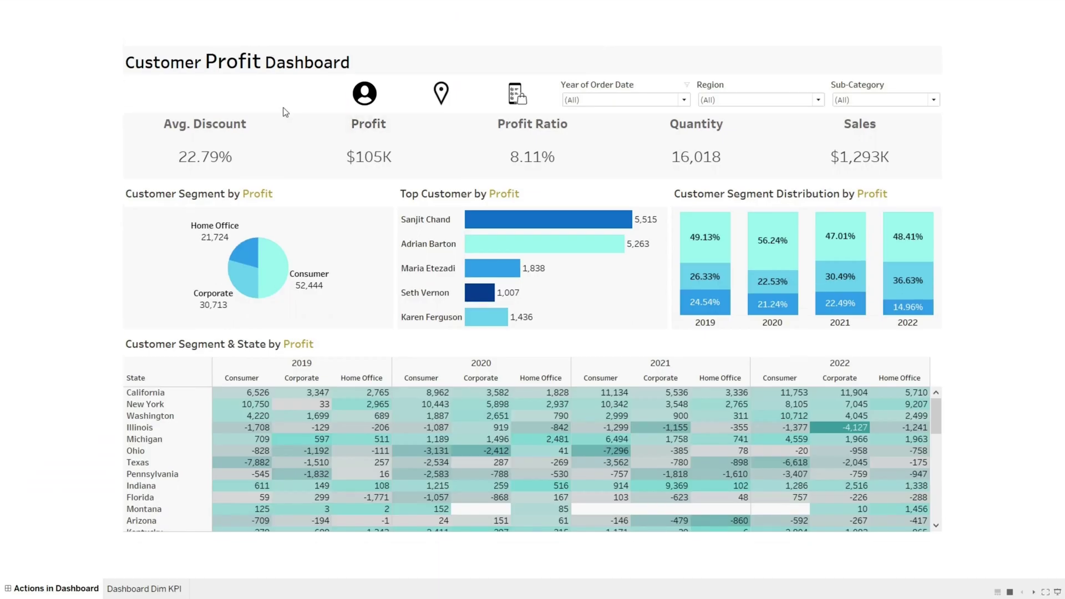
click(441, 96)
click(521, 100)
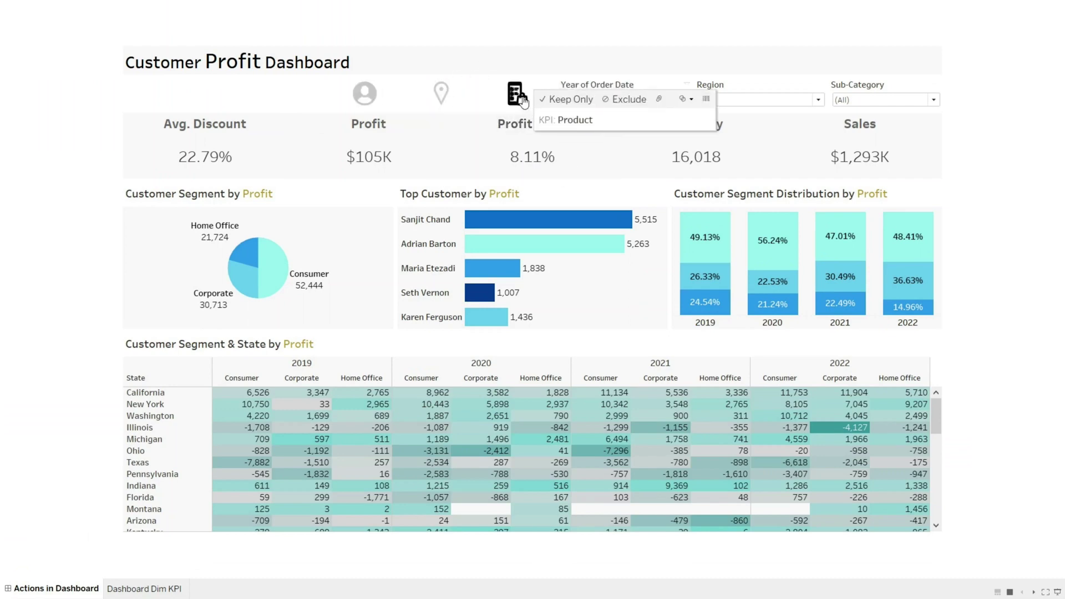
key(Escape)
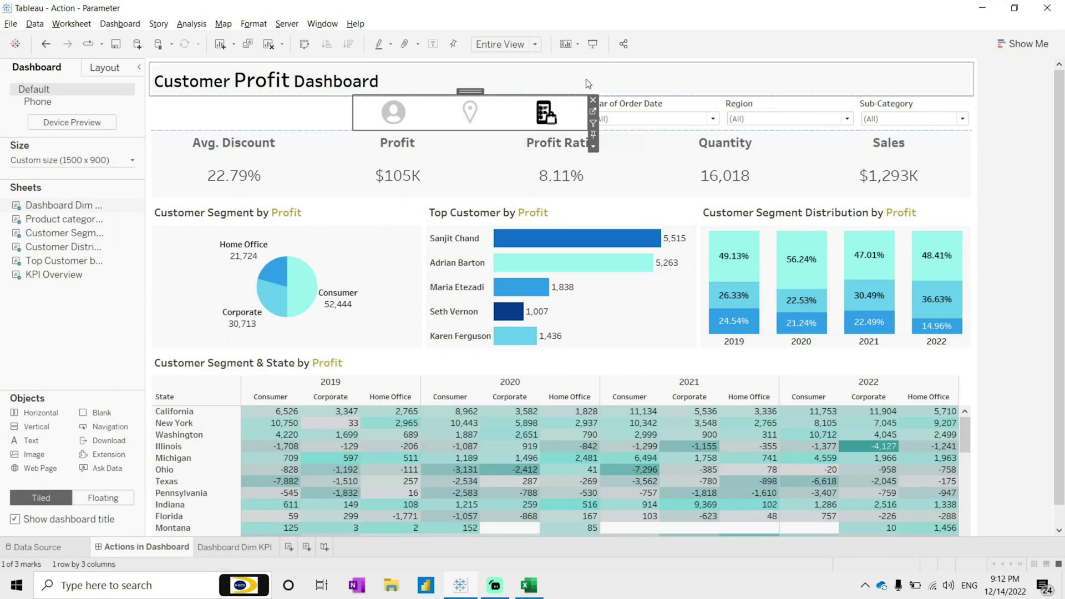
Turn off tooltips and command buttons for the Dashboard Dim KPI sheet and test the icons on the dashboard.
click(593, 111)
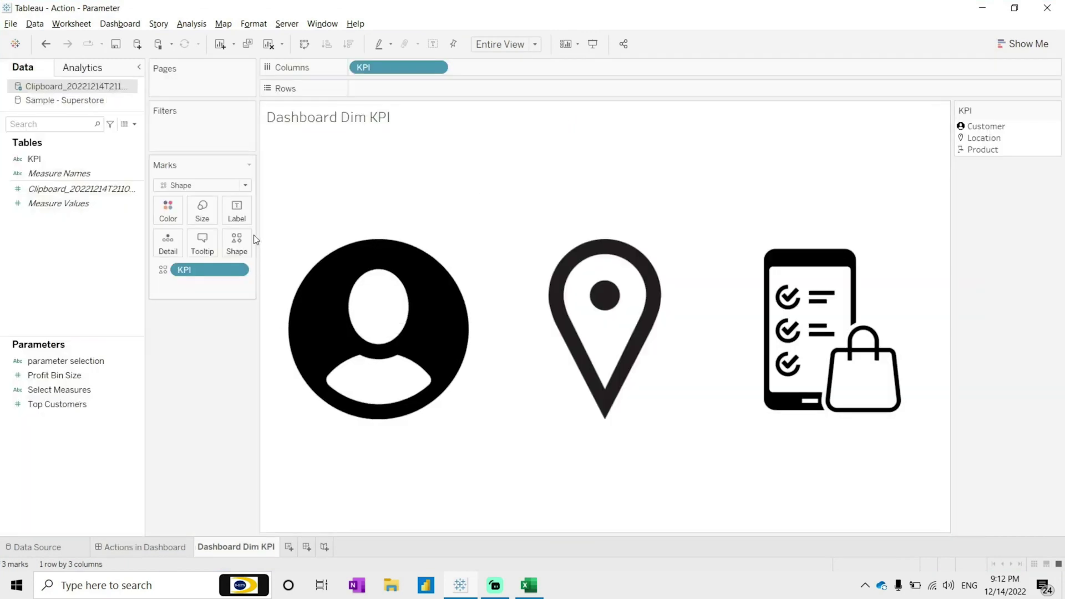
click(195, 249)
click(393, 342)
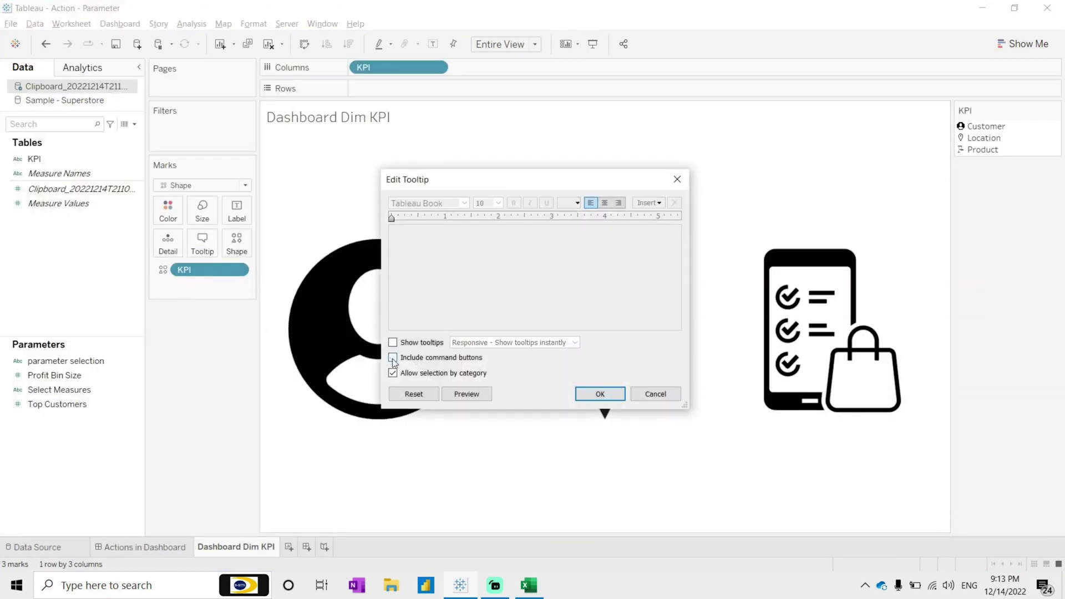
click(600, 394)
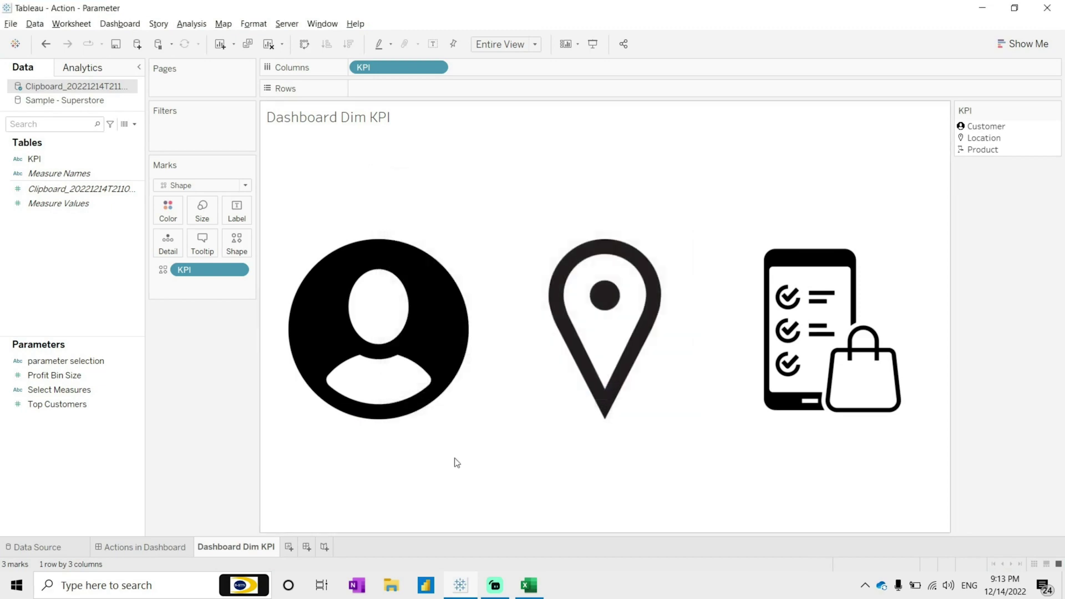
click(177, 554)
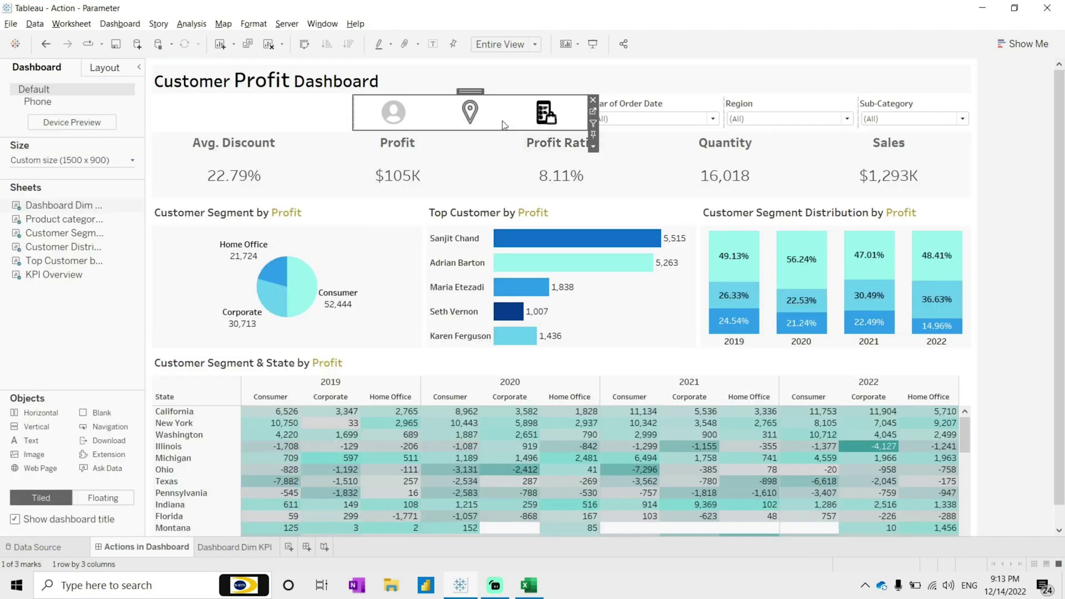
click(420, 121)
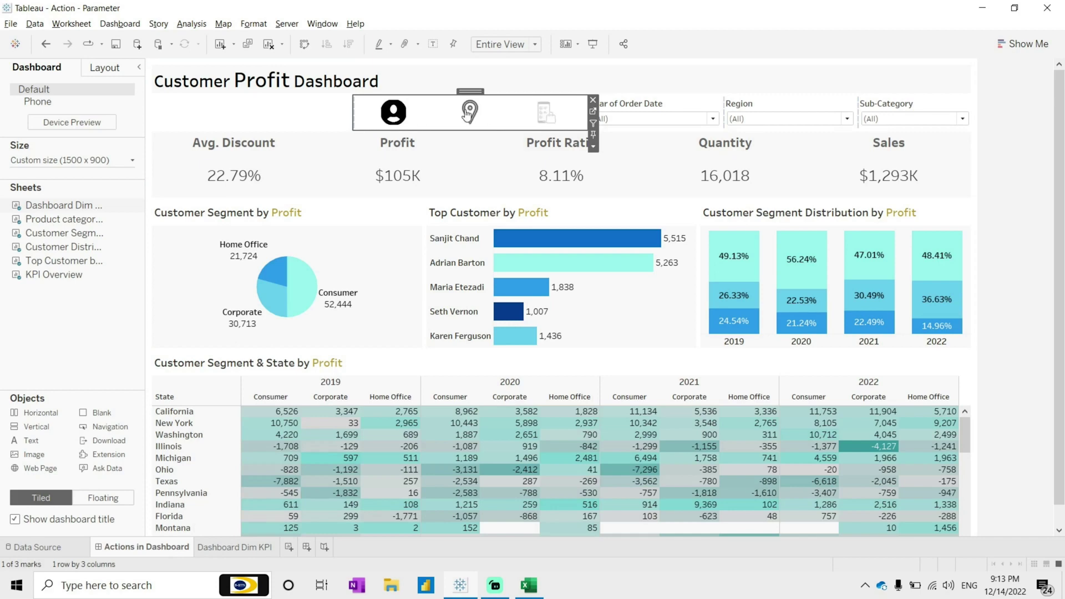
From the Customer Segment by Sales sheet, set up a new string parameter named Dynamic Dimension that allows a list of values.
click(361, 129)
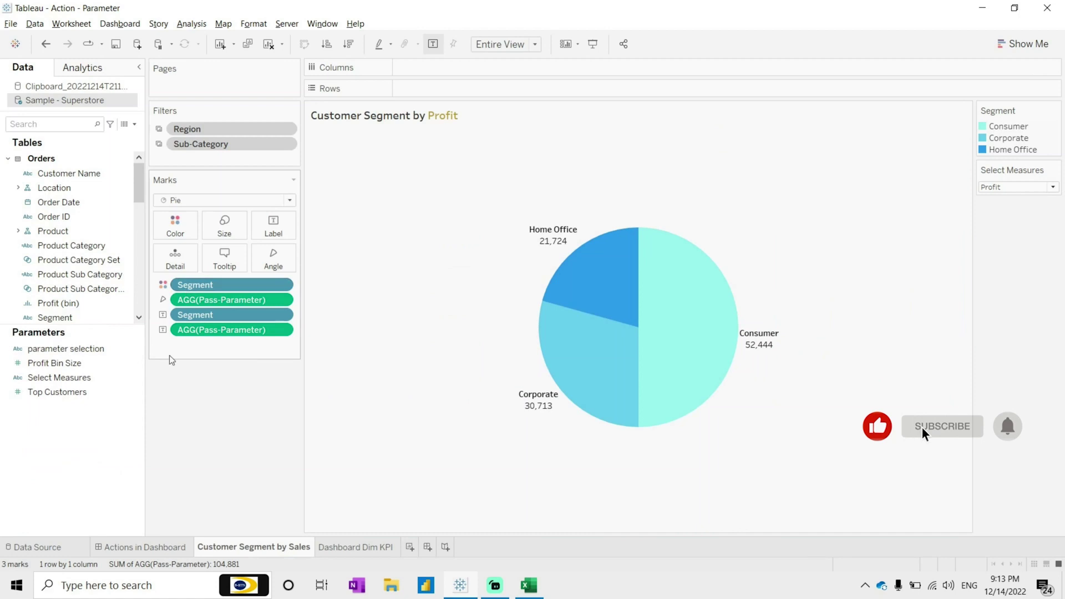
click(134, 123)
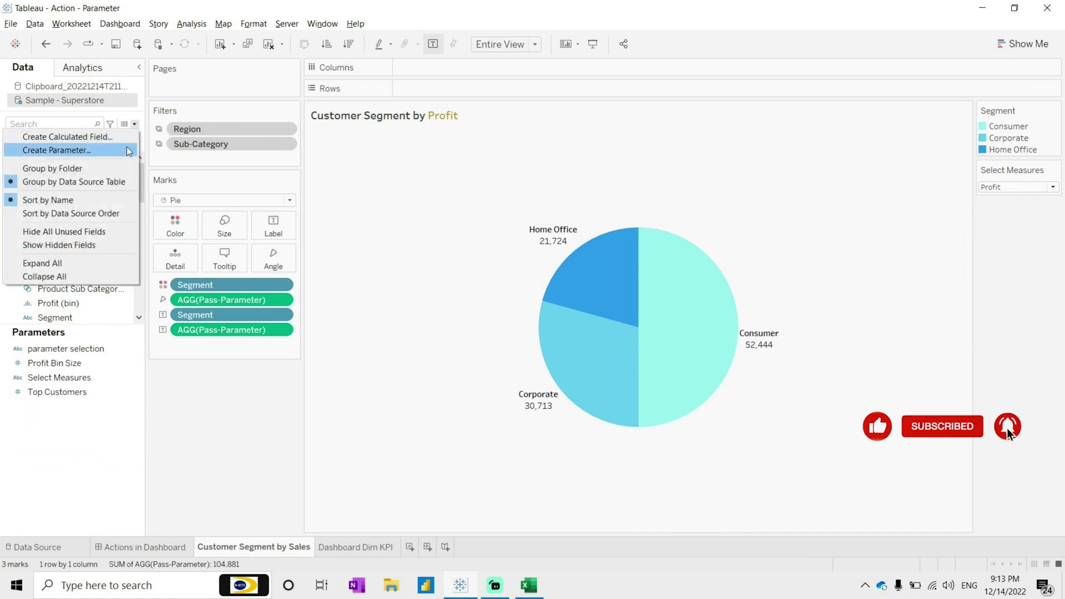
click(91, 149)
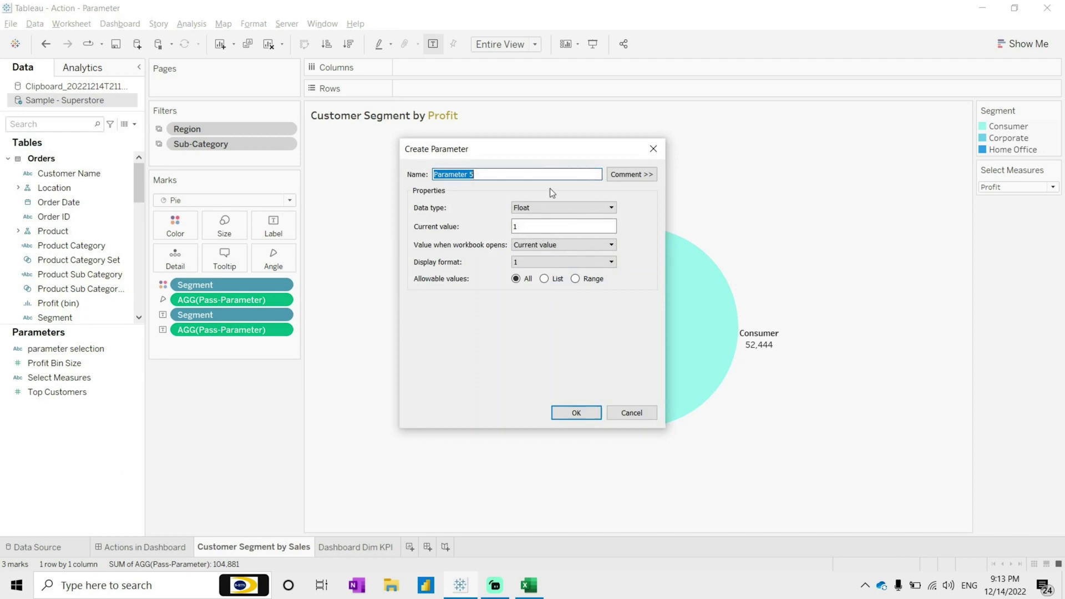
click(610, 207)
click(545, 234)
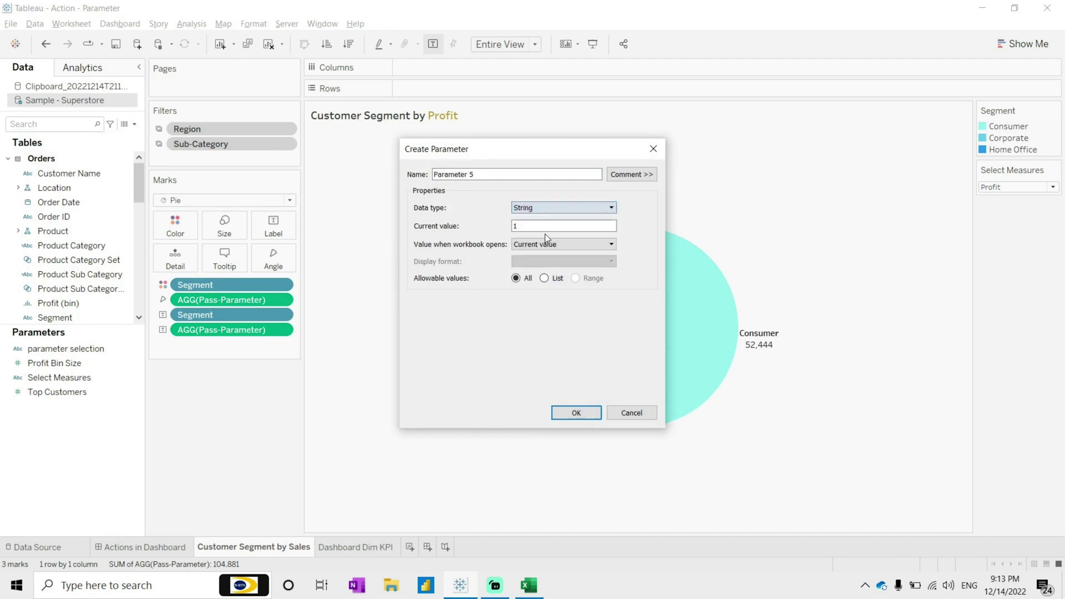
click(557, 279)
drag(495, 174, 340, 176)
key(BackSpace)
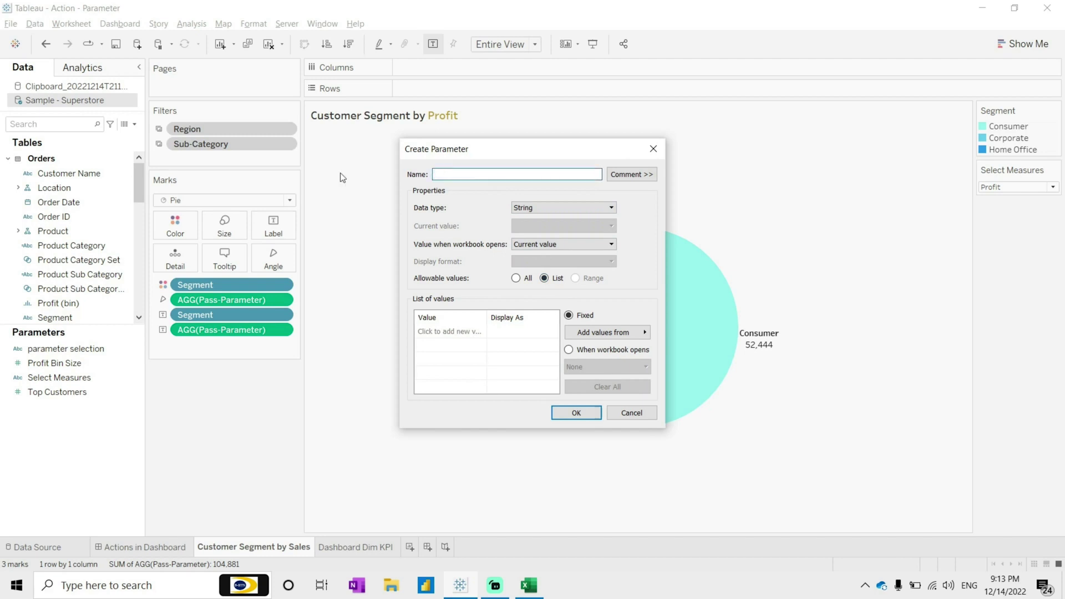
text(Dynamic Dimension)
Enter Customer, Location and Product as the parameter's list values.
click(449, 331)
text(Customer)
key(Return)
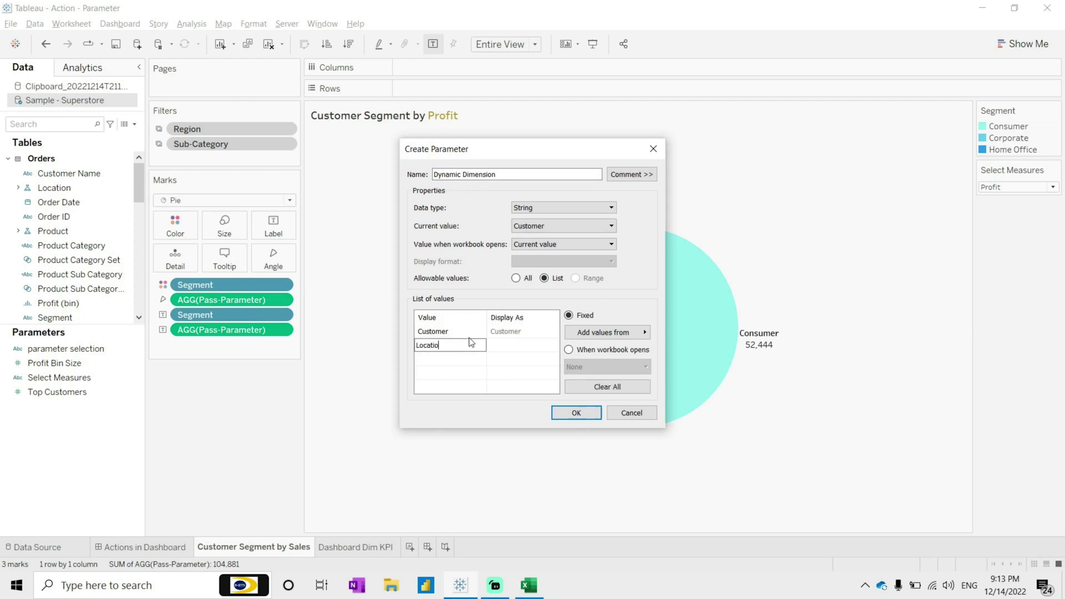
key(Return)
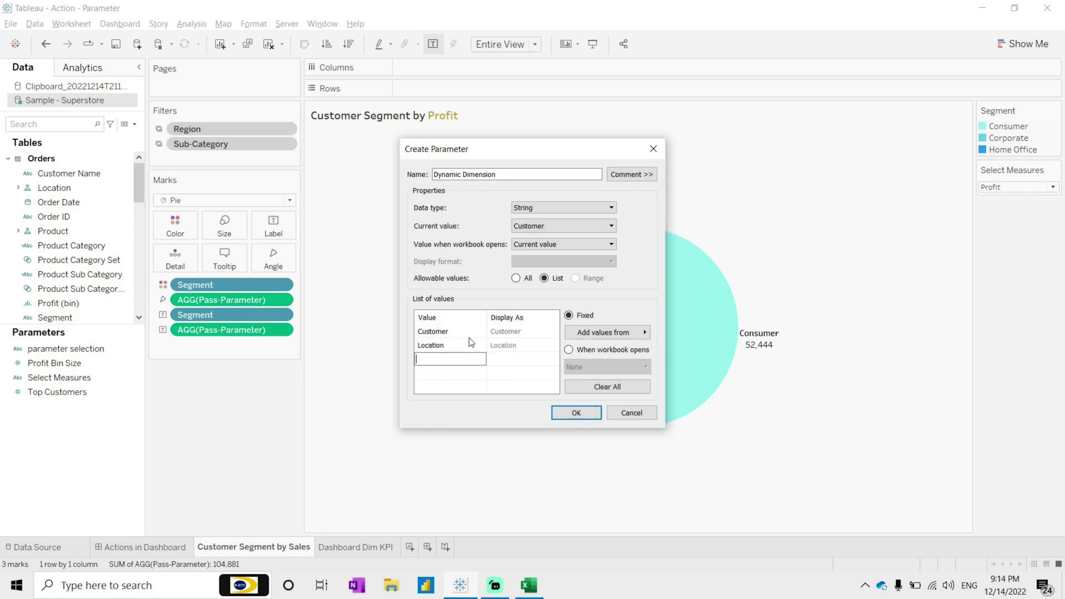
text(Product)
key(Return)
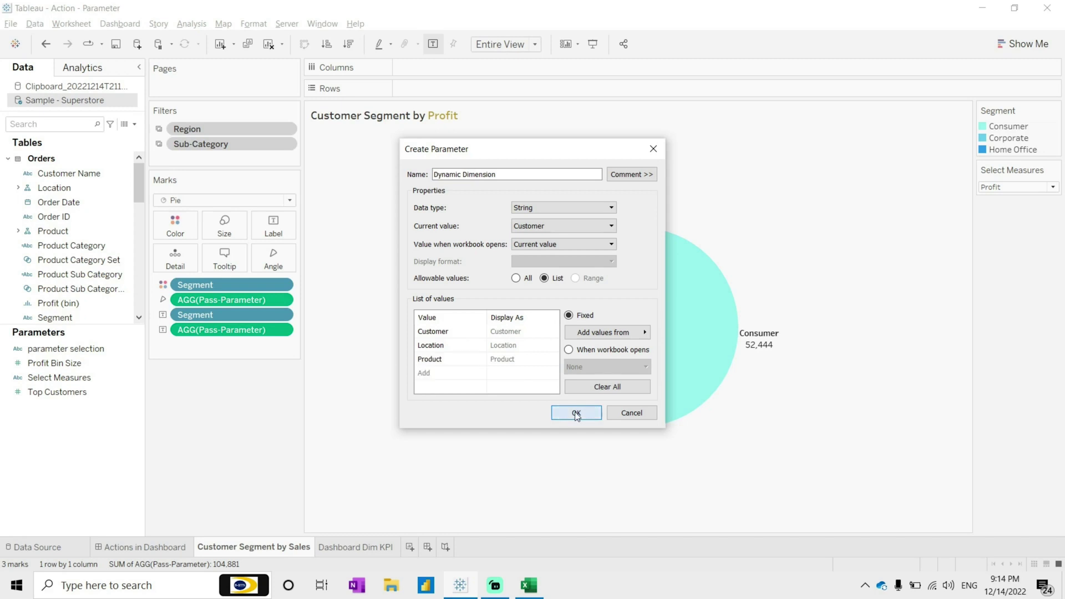
Save the Dynamic Dimension parameter, show its control on the sheet and select Product.
click(577, 413)
click(1031, 226)
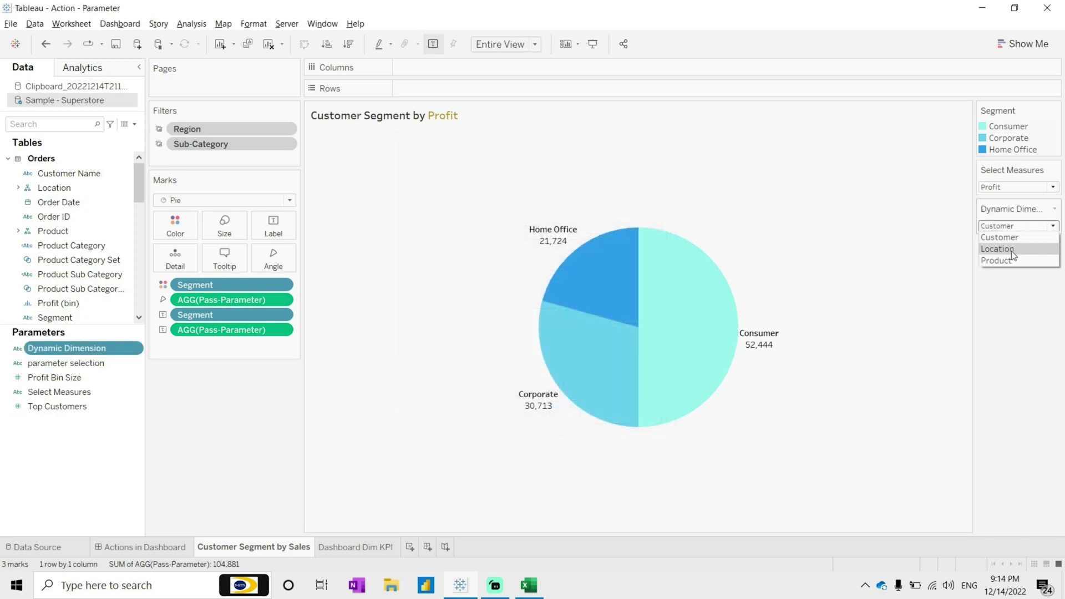
click(1010, 259)
Start a calculated field named Pass-Dim with the line CASE [Dynamic Dimension].
click(135, 124)
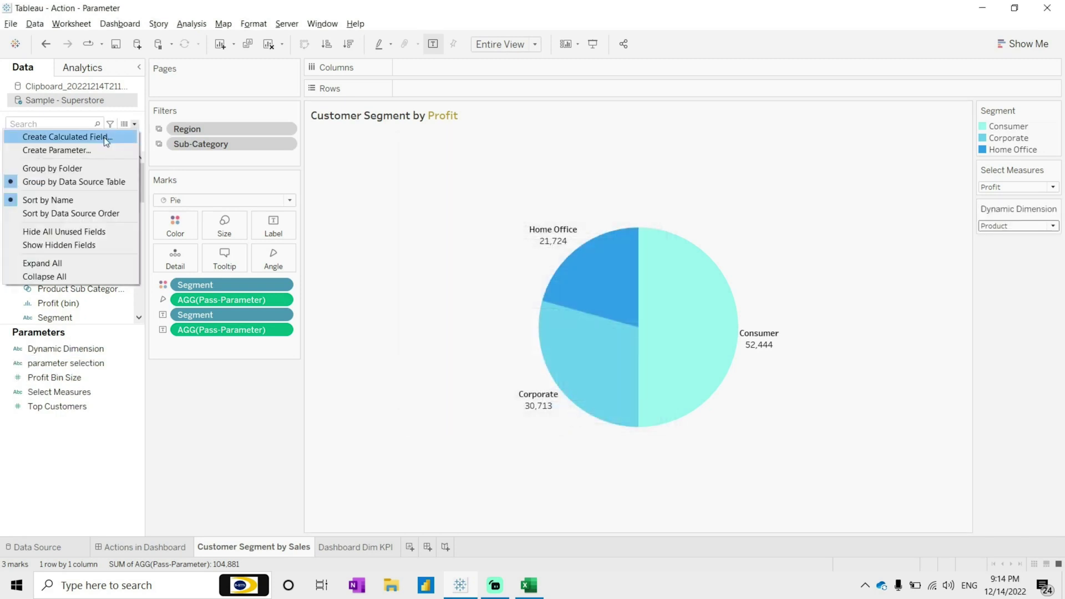
click(83, 137)
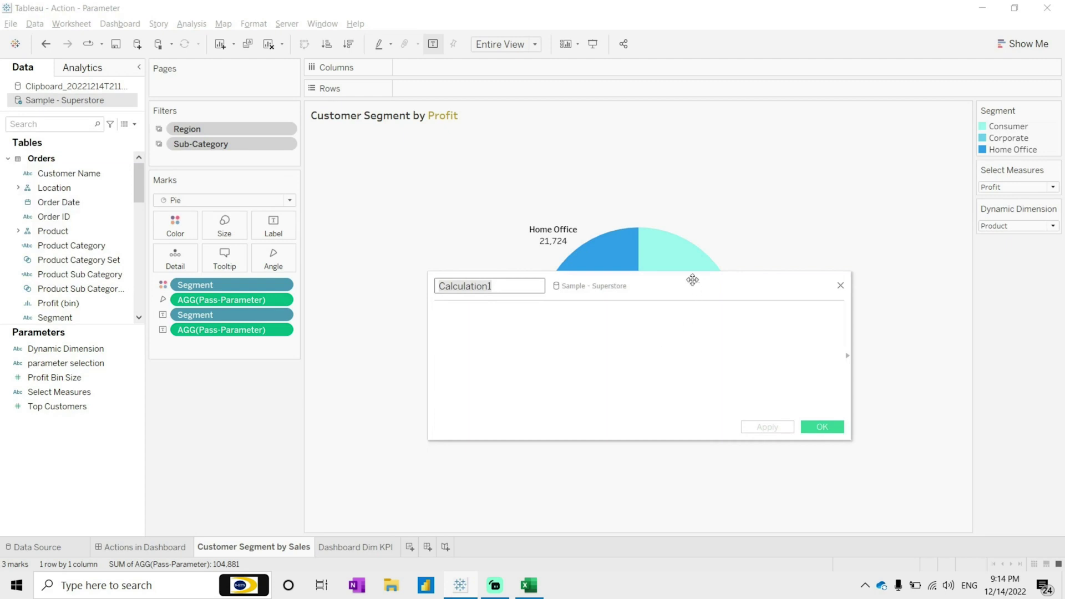
text(Pass-Dim)
click(525, 340)
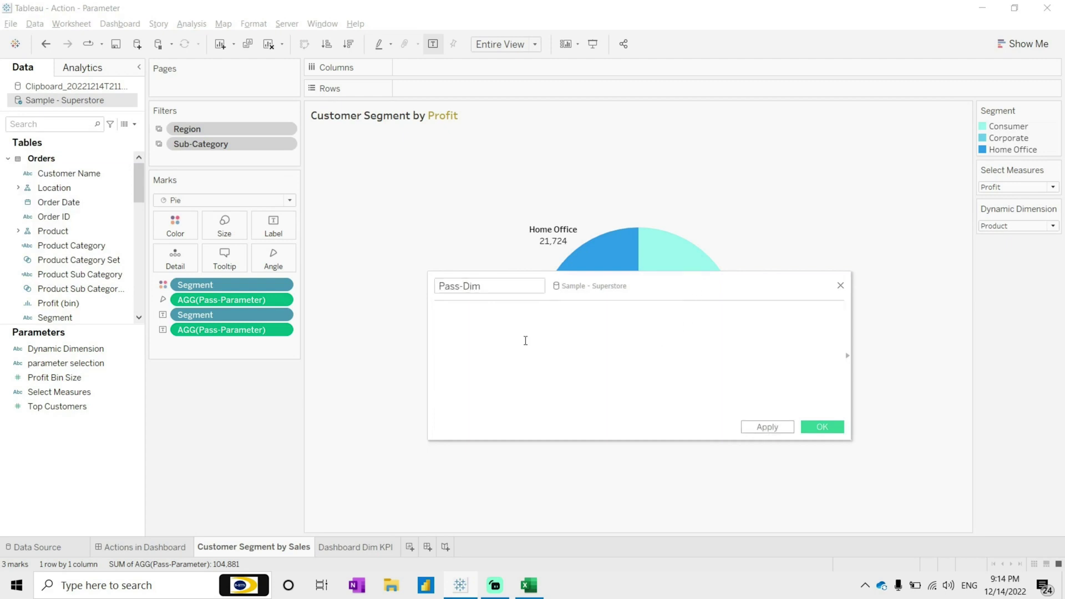
text(cas)
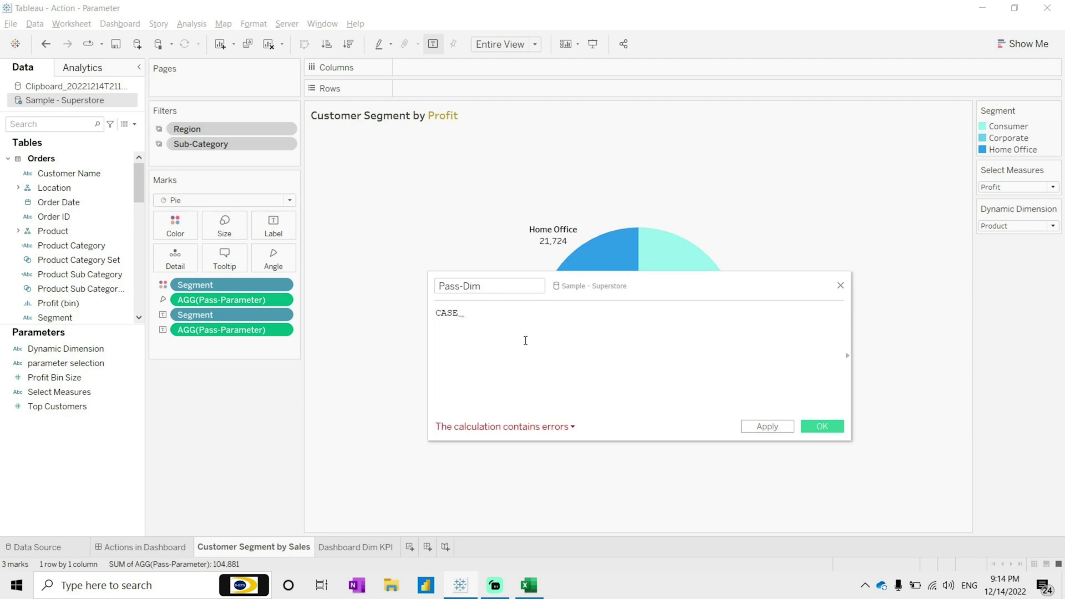
text(dyna)
key(Return)
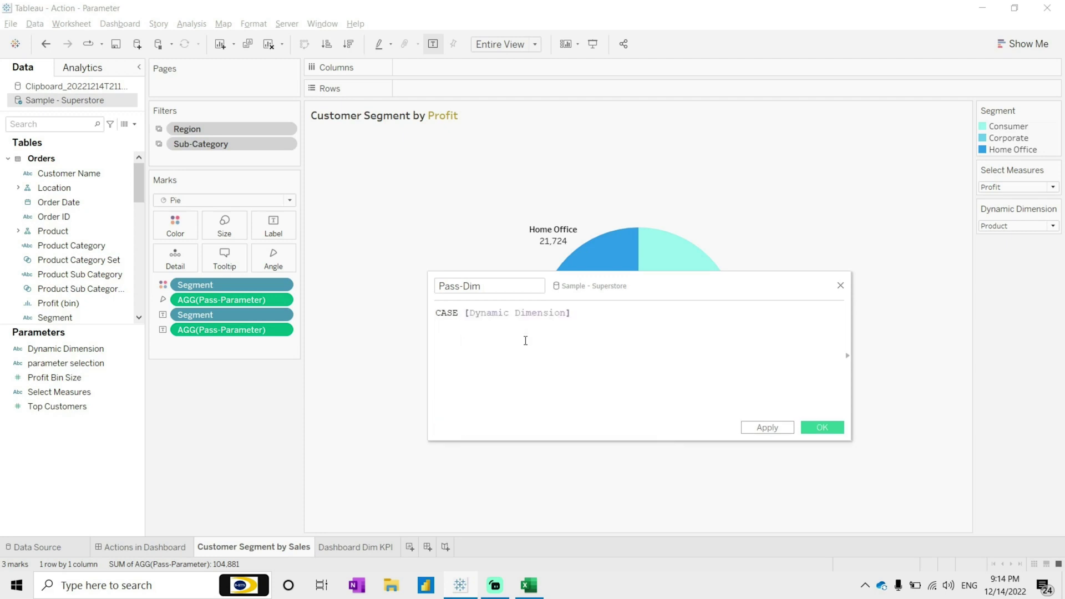
Add branches to the Pass-Dim formula returning [Segment] when "Customer" and [Region] when "Location".
text(when "Customer)
text( then segm)
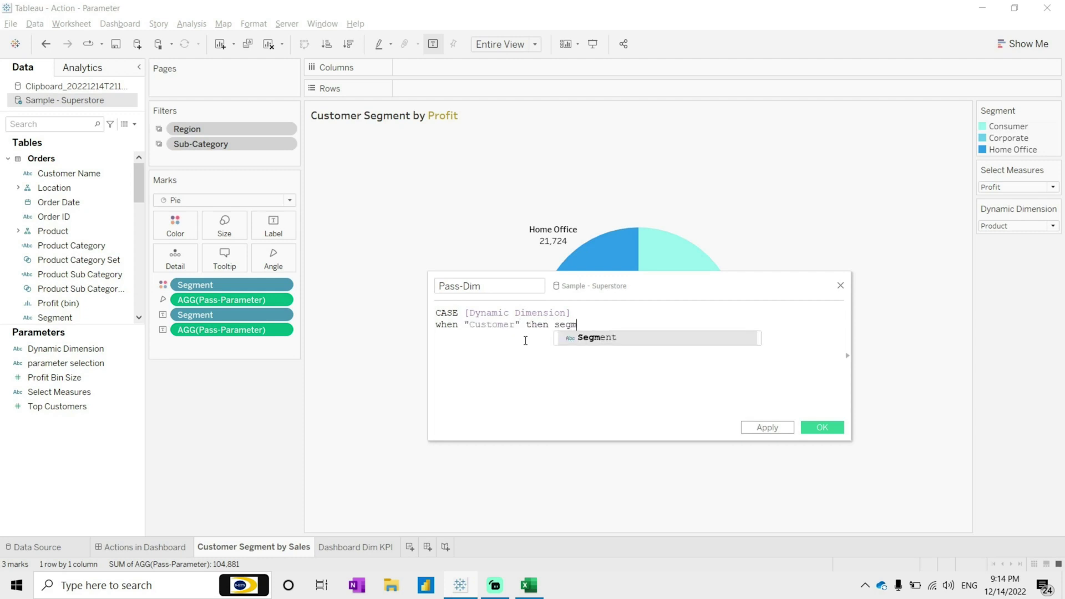
key(Return)
key(Return)
text(when)
key(Return)
key(BackSpace)
text(")
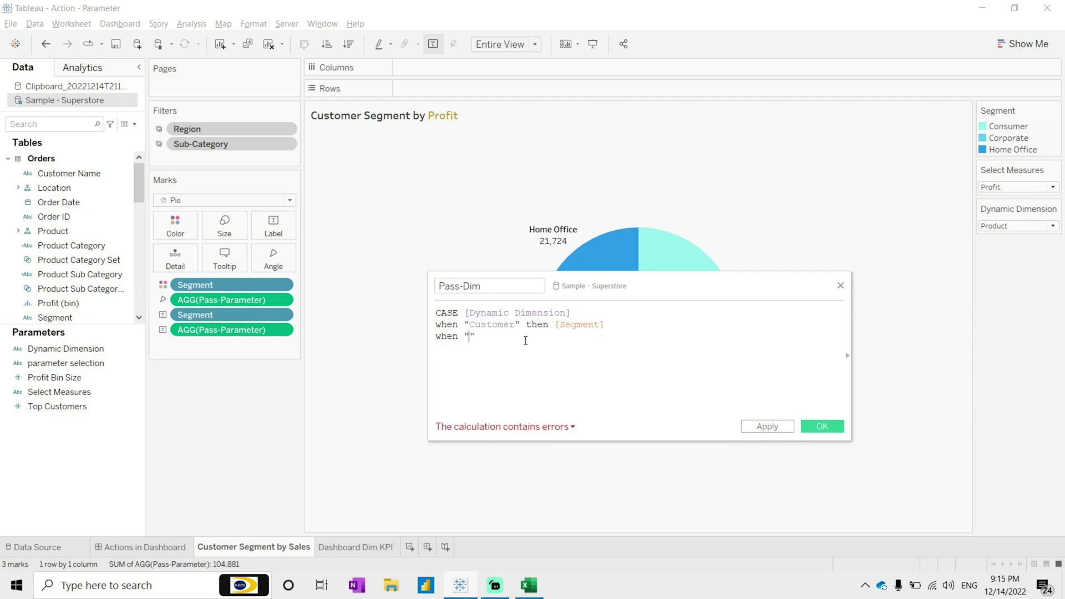
text(Location" then [Region])
key(Return)
Add a branch returning [Category] when "Product", close the CASE with END and save Pass-Dim.
text(wh)
key(Return)
text("Product" then [Category])
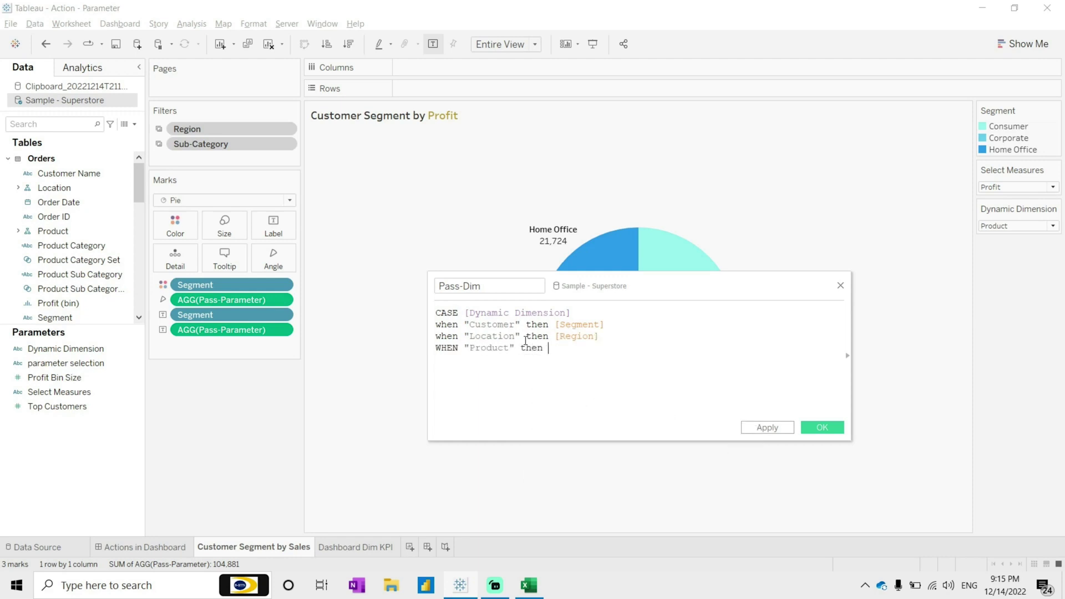
key(Return)
text(en)
key(Return)
click(821, 427)
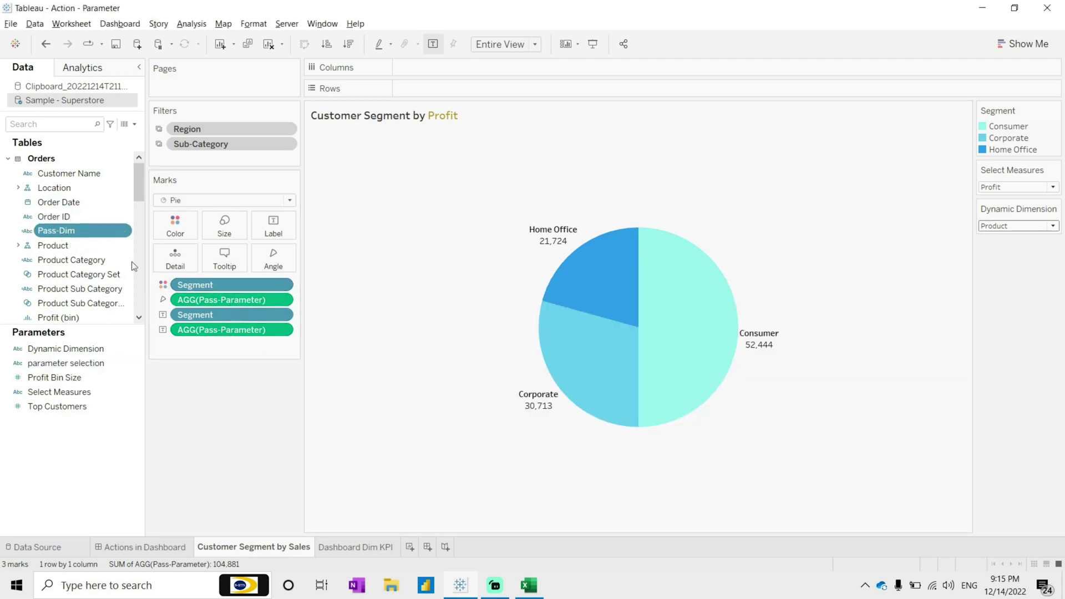
Replace both Segment fields, on the pie chart's color and label, with Pass-Dim.
drag(66, 235, 217, 287)
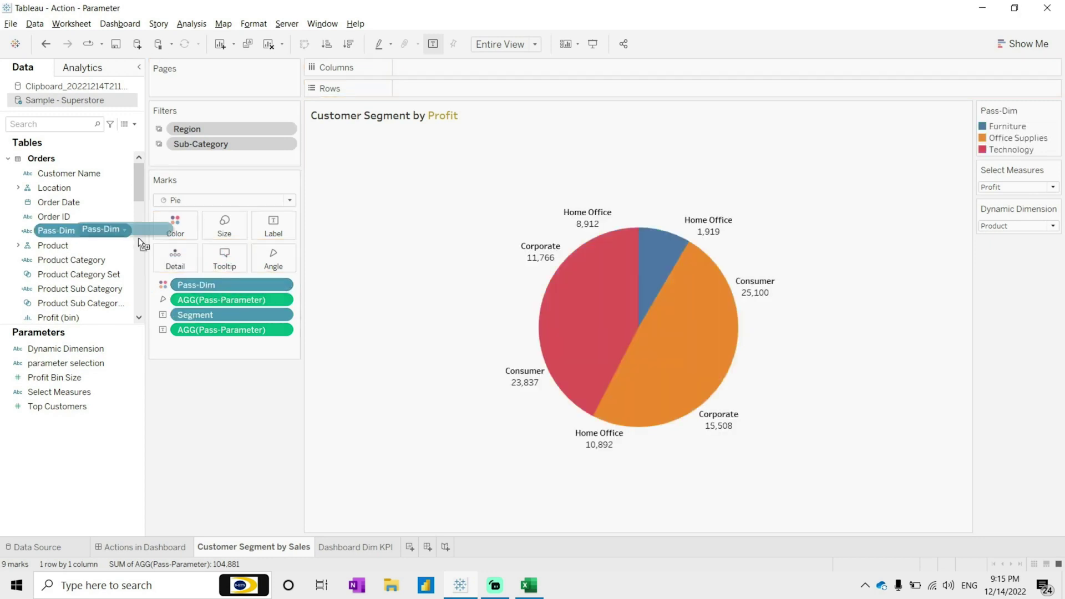
Assign the Lightning Water color palette to the pie chart's Pass-Dim values and apply it.
double_click(996, 128)
click(609, 201)
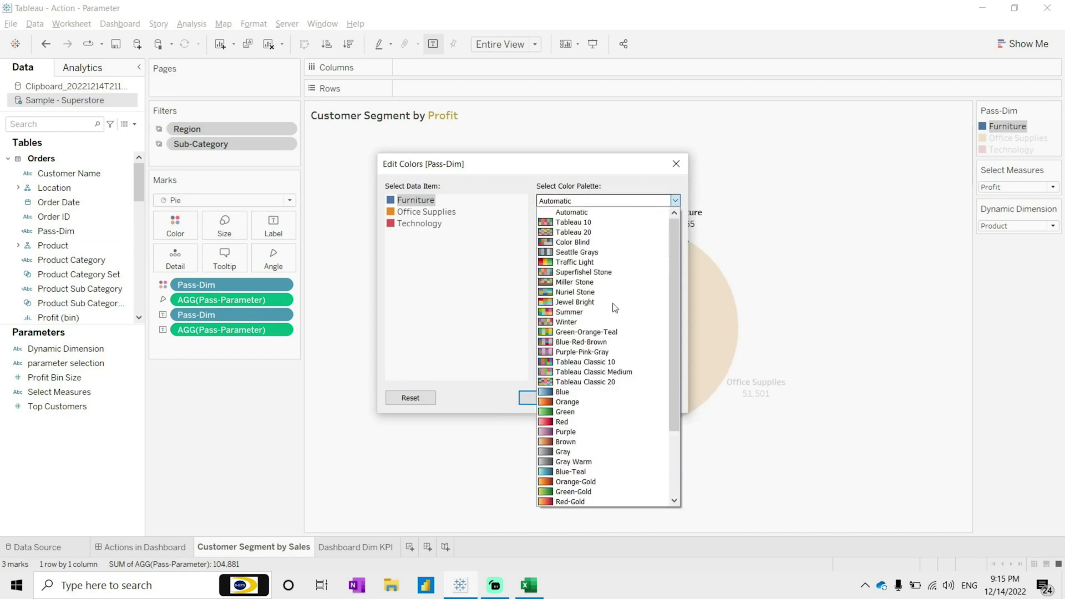
scroll(605, 388, down, 3)
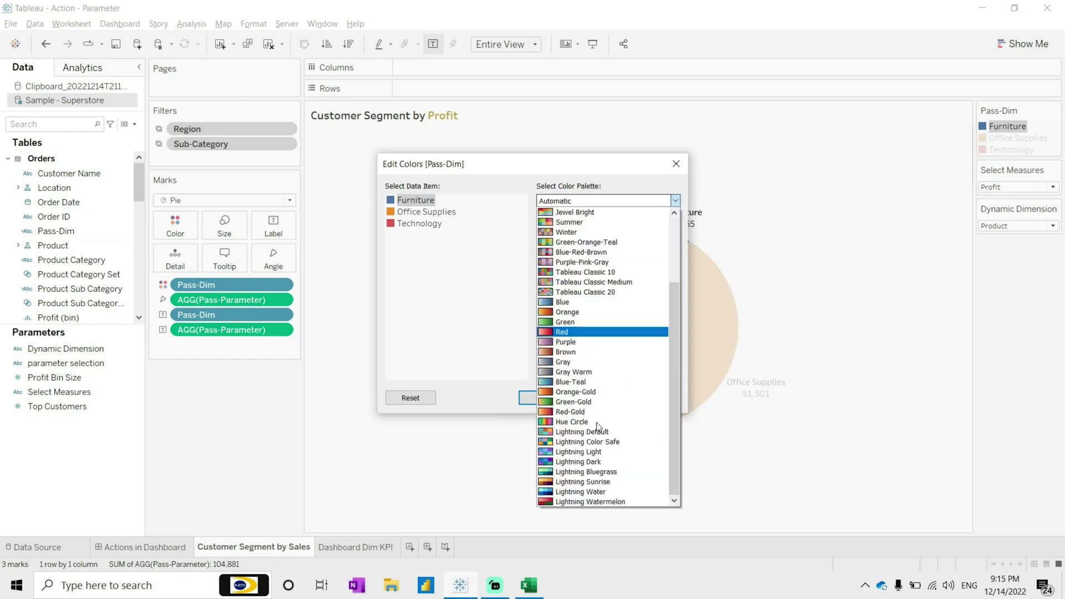
click(603, 492)
click(590, 375)
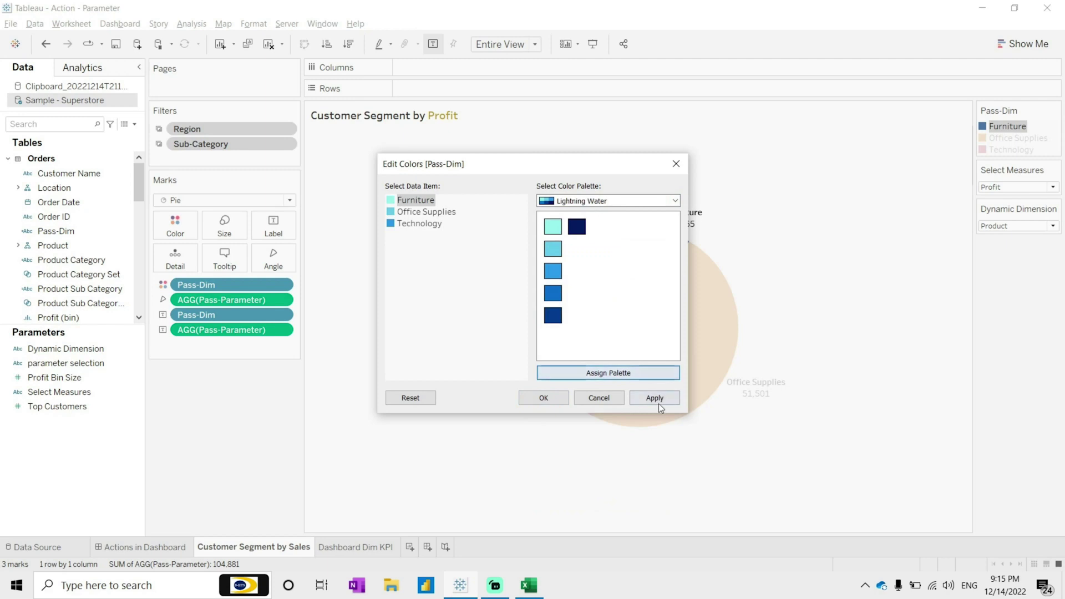
click(658, 403)
click(549, 399)
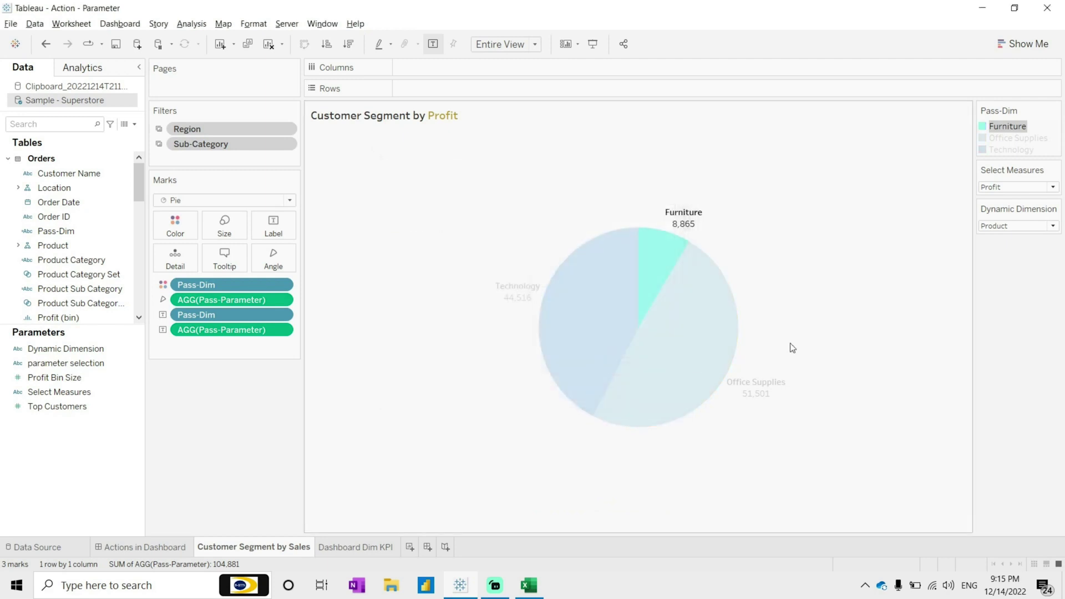
click(792, 347)
Switch the Dynamic Dimension parameter through Customer, Location and Product to check the pie chart's response.
click(1024, 224)
click(1016, 238)
click(1017, 224)
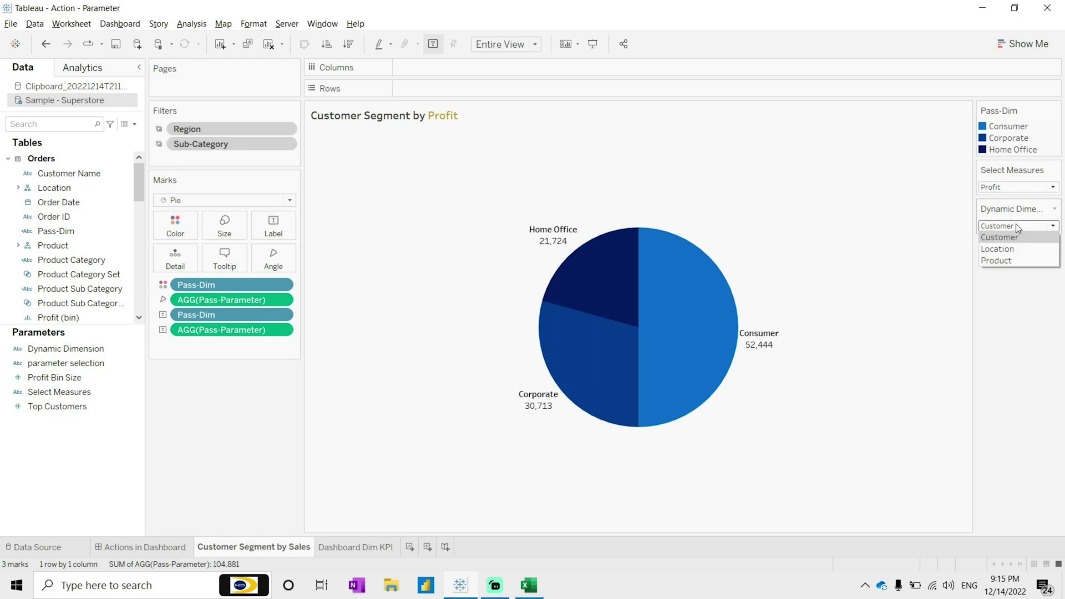
click(1013, 248)
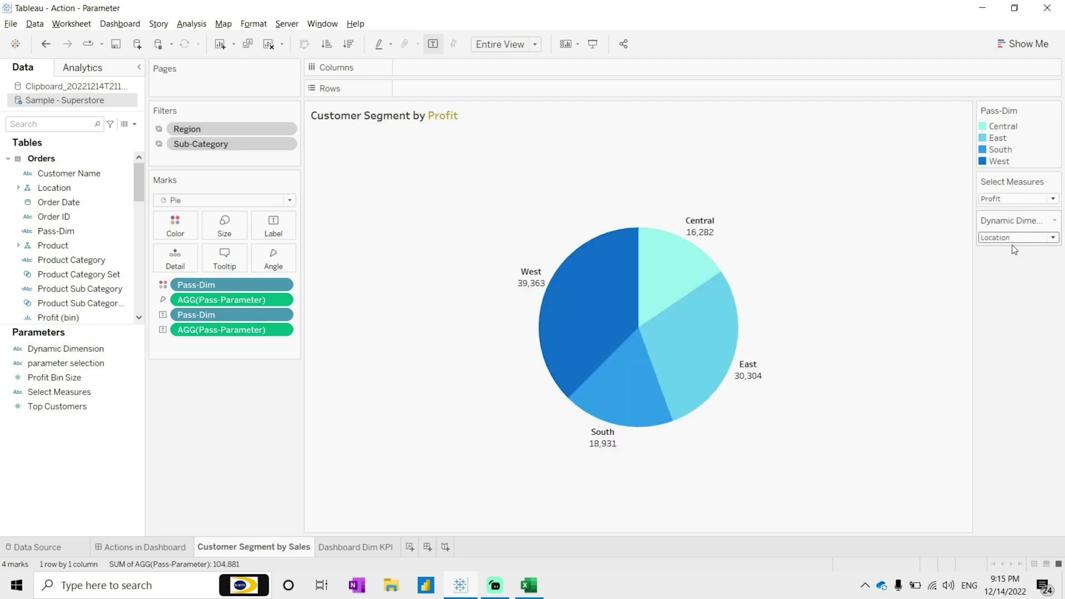
click(1007, 238)
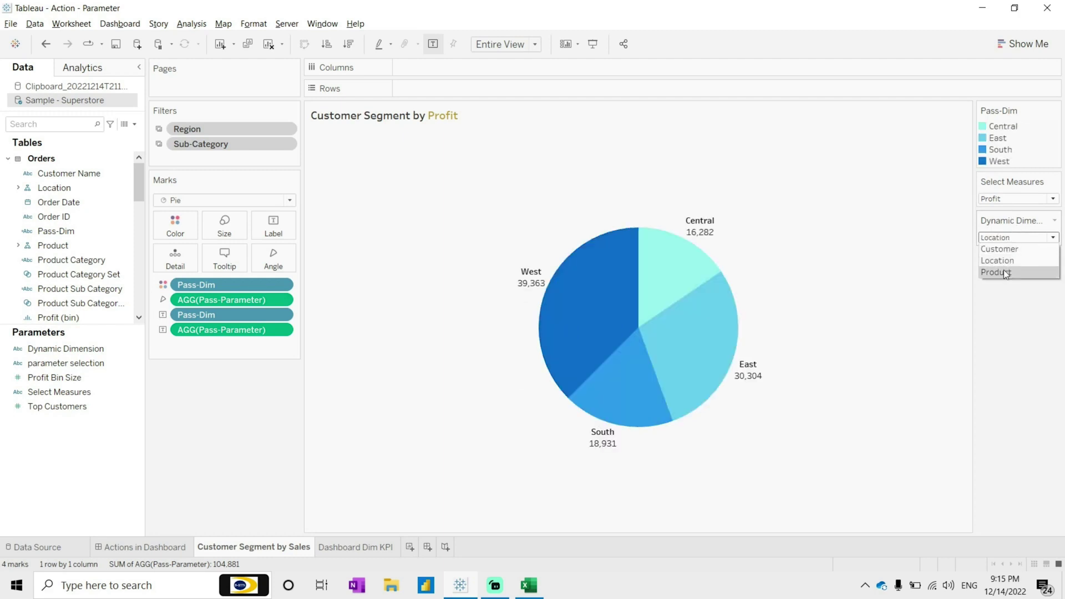
click(1004, 270)
From the dashboard, open the Customer Segment & State sheet and replace Segment on Columns with Pass-Dim.
key(ctrl+shift+Tab)
click(642, 220)
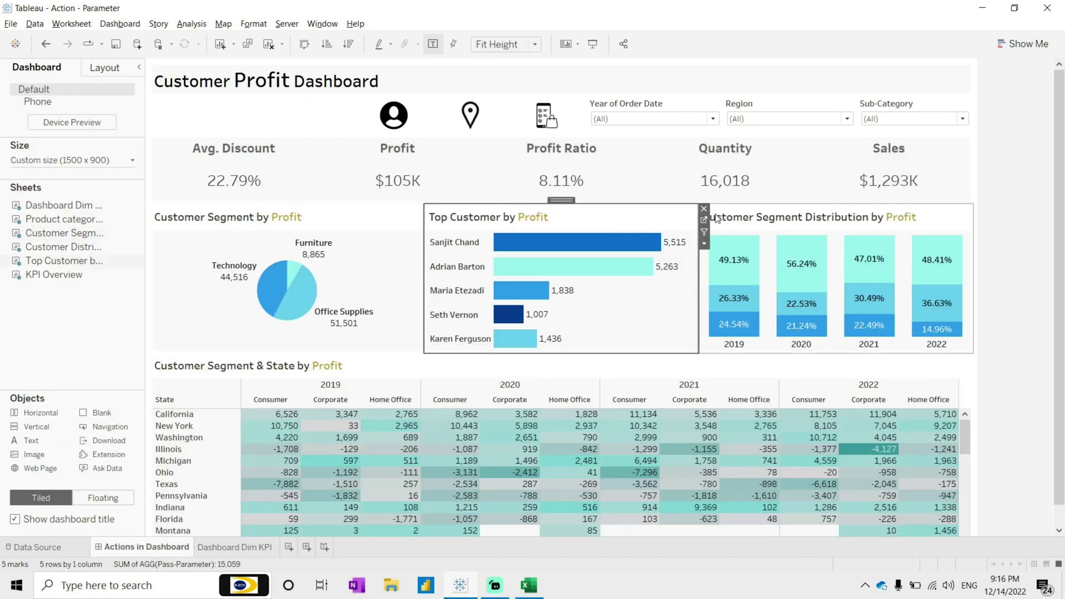
click(978, 374)
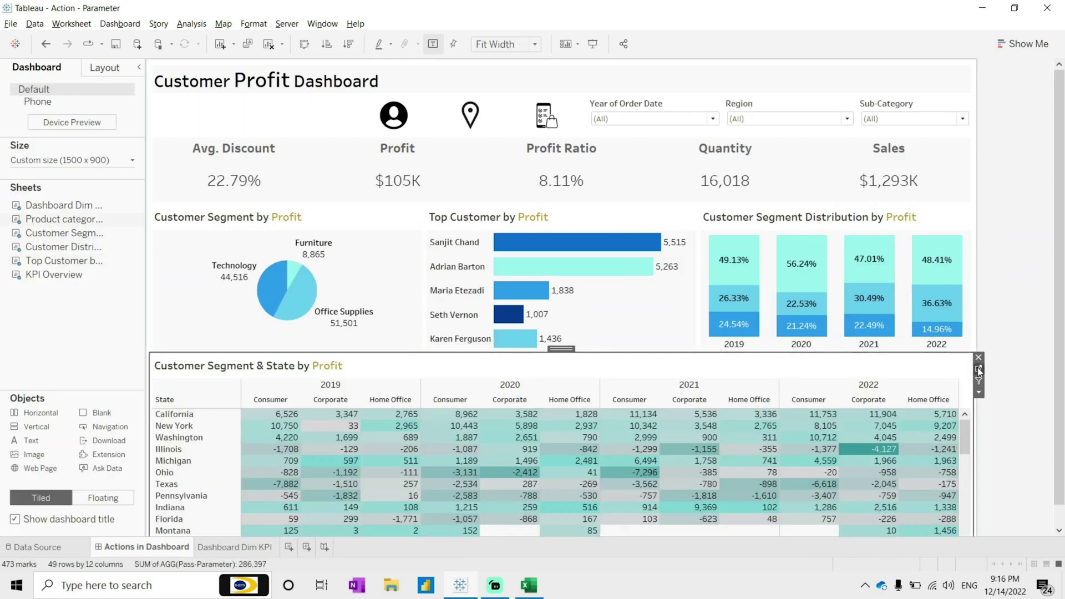
click(981, 371)
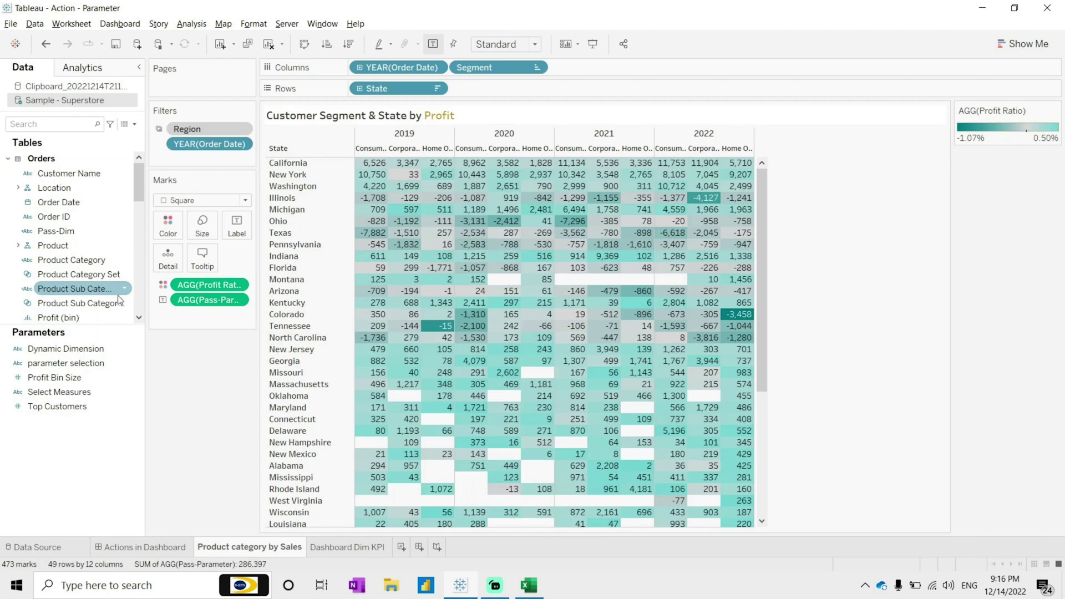
text(pas)
click(63, 180)
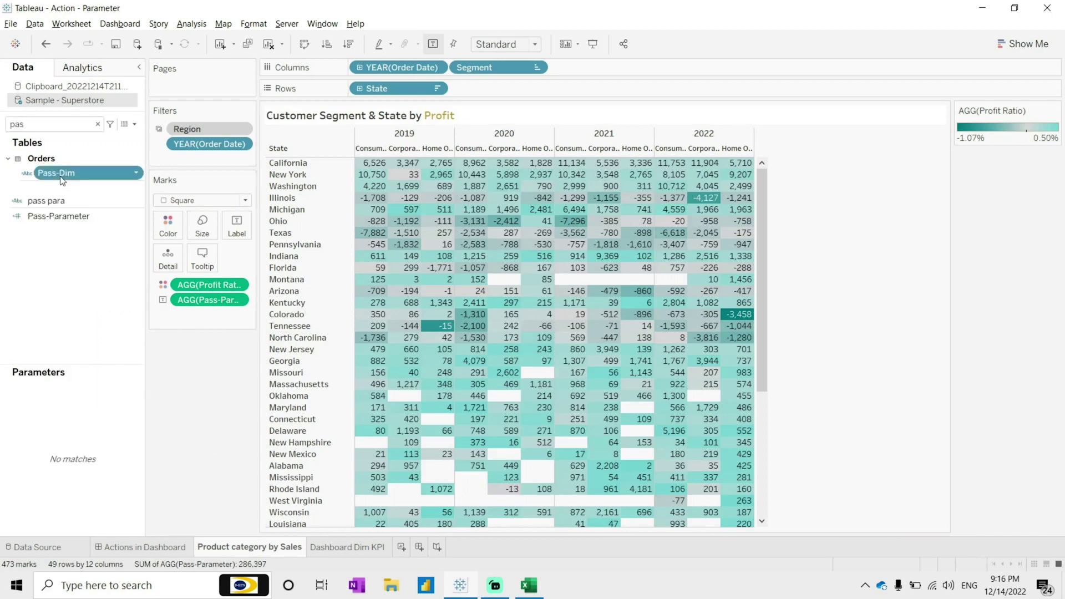
drag(63, 179, 481, 69)
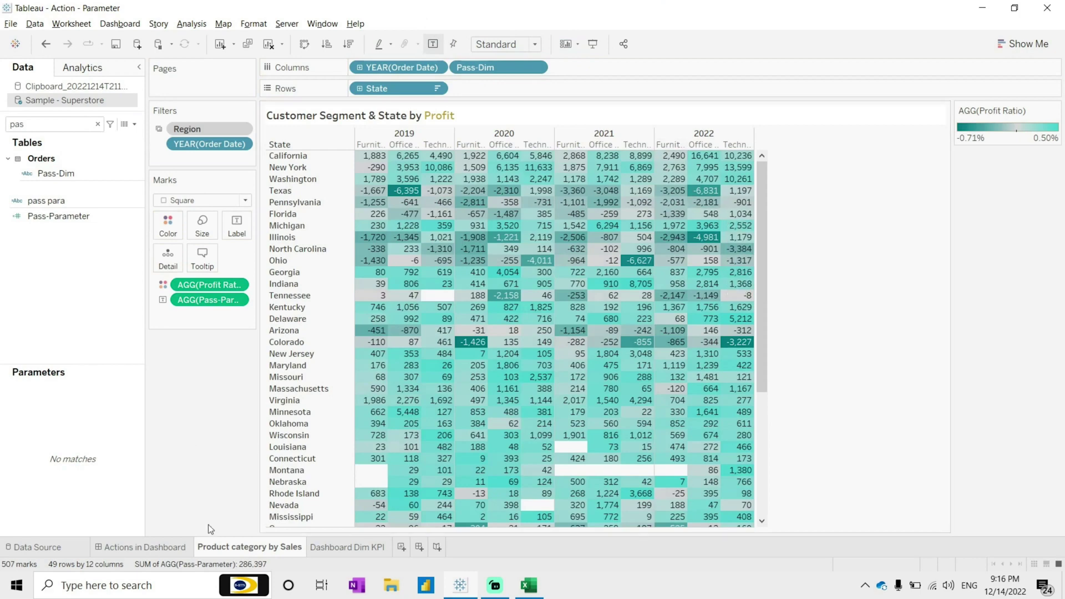
From the dashboard, open the Customer Segment Distribution sheet and replace Segment on color with Pass-Dim.
click(147, 546)
click(930, 217)
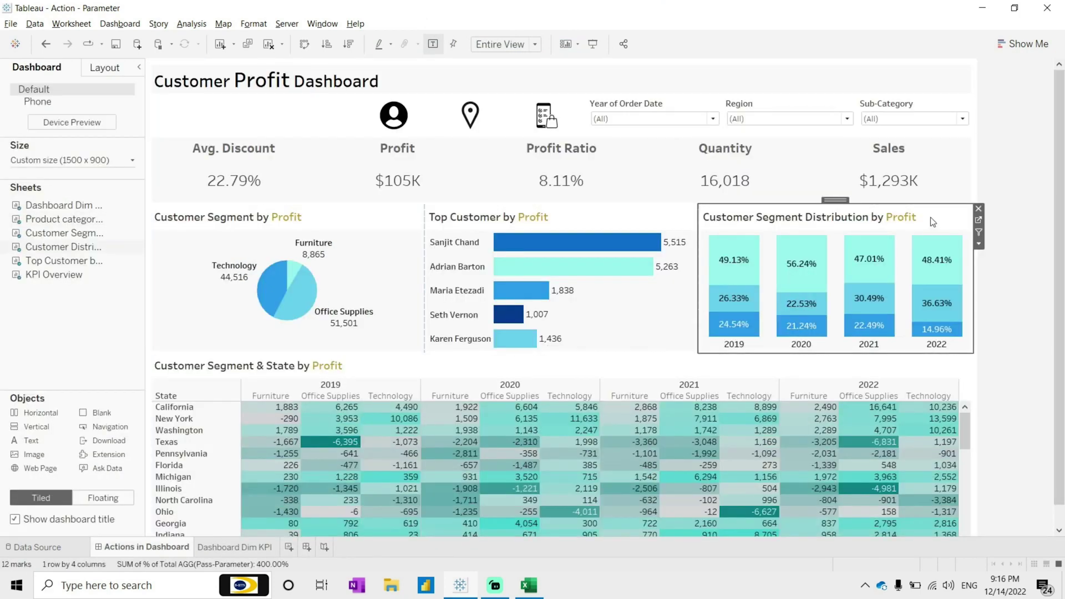
click(978, 224)
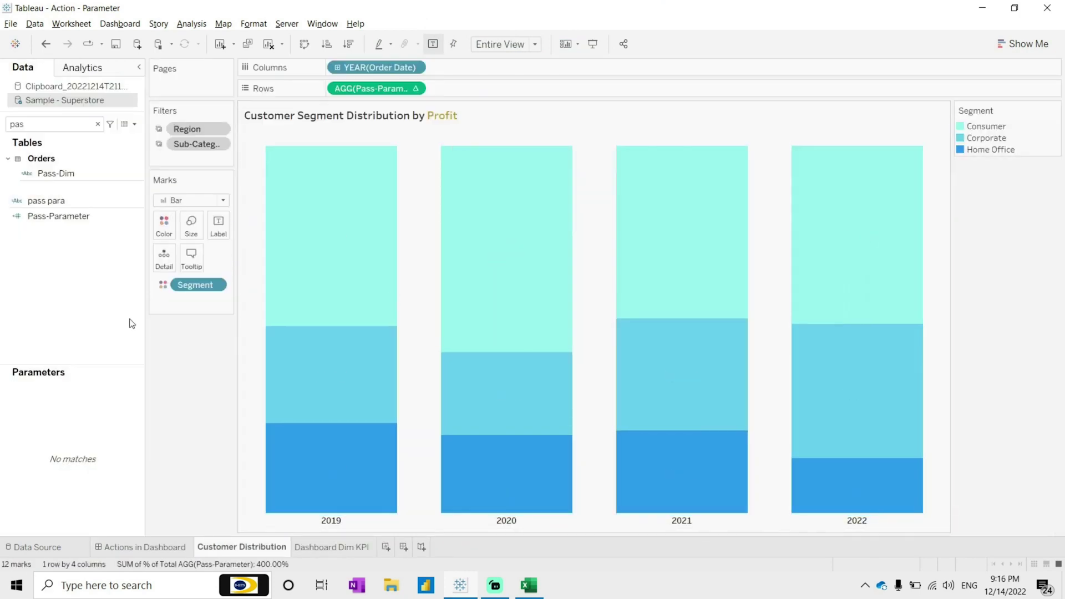
click(50, 176)
drag(51, 178, 189, 289)
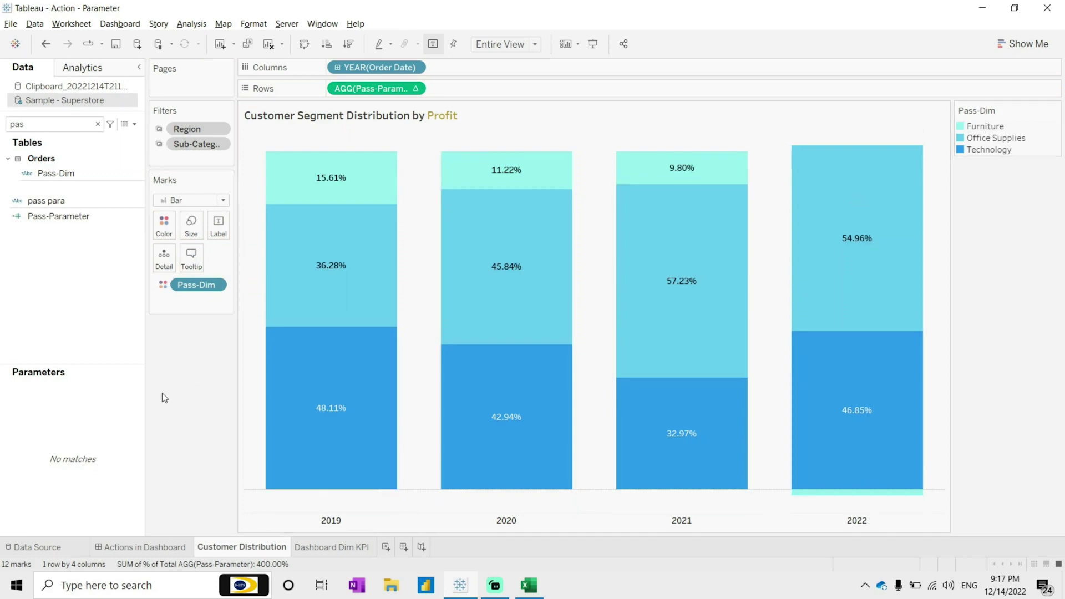
On the Top Customer sheet, duplicate Pass-Dim and make the copy's "Customer" branch return [Customer Name].
click(147, 547)
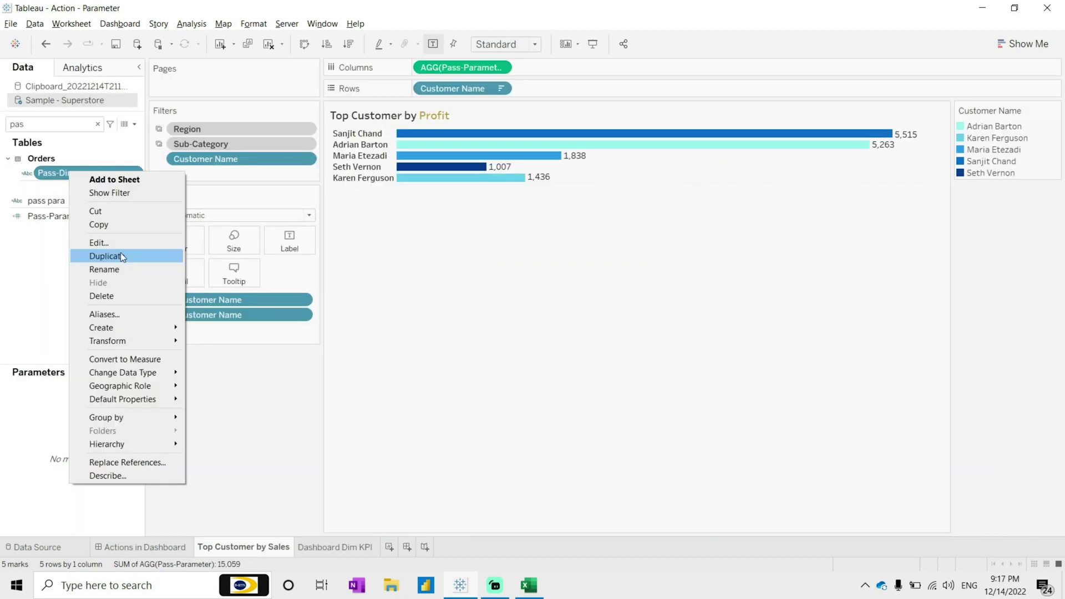
click(121, 252)
right_click(105, 192)
click(144, 258)
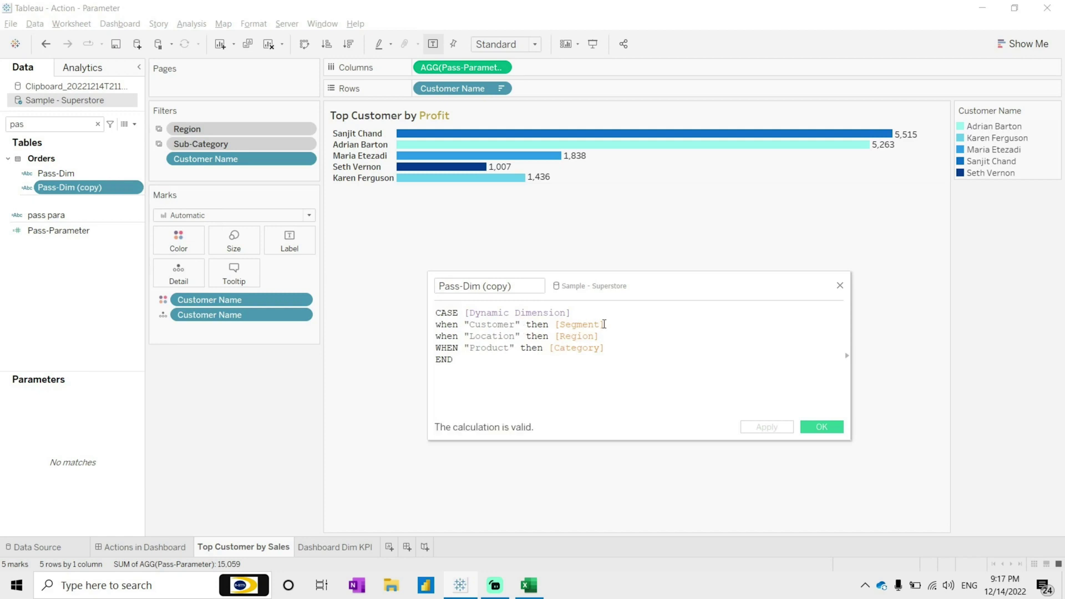
drag(608, 324, 557, 328)
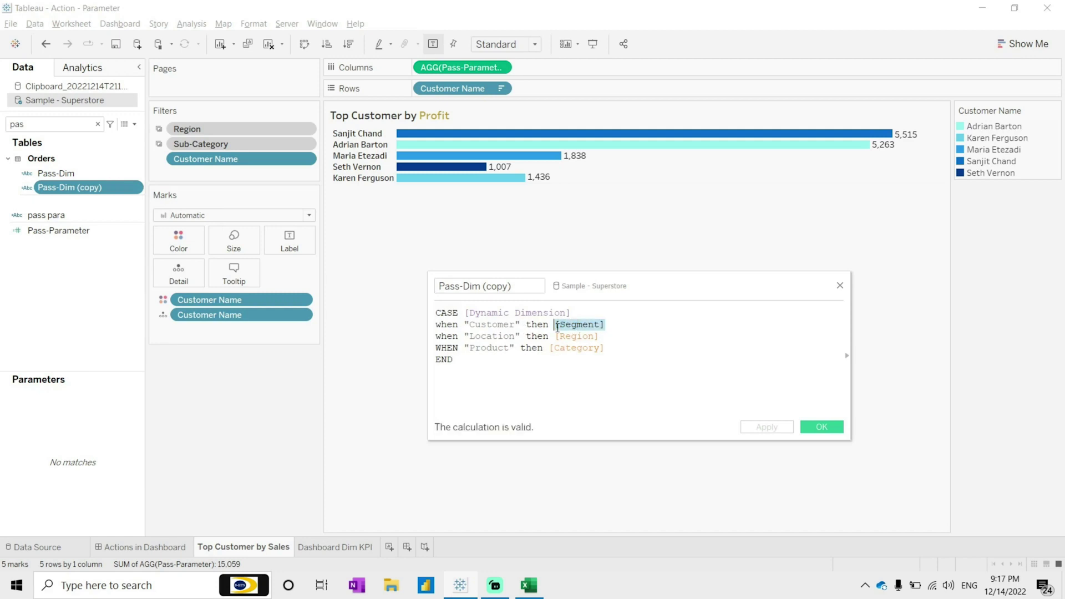
text(cus)
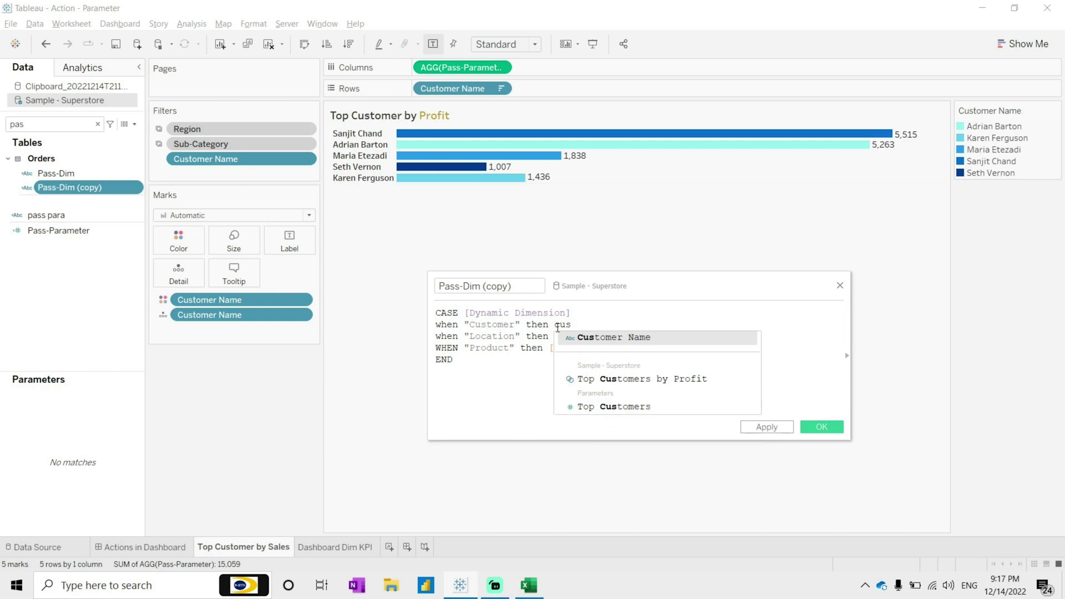
key(Return)
In the copied formula, return [State] for "Location" and [Sub-Category] for "Product", and save the calculation.
drag(605, 335, 559, 340)
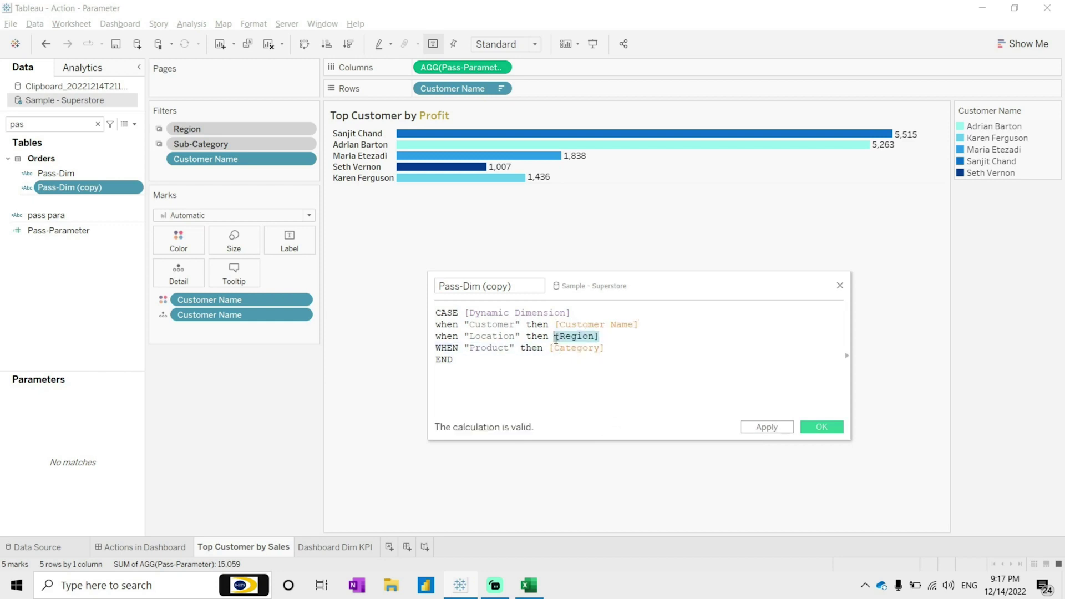
key(BackSpace)
text(sta)
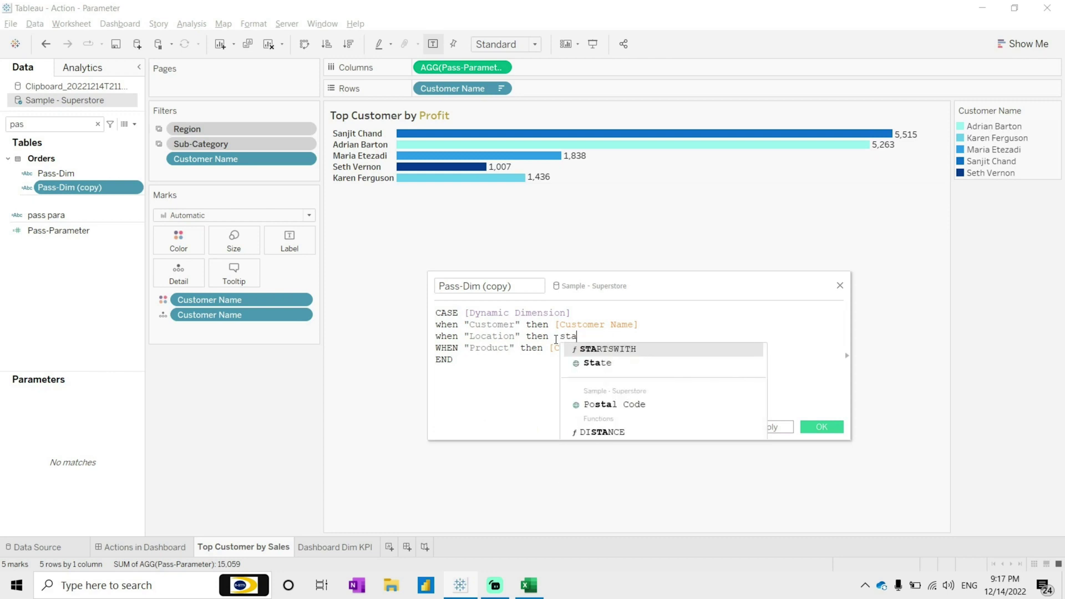
key(Down)
key(Return)
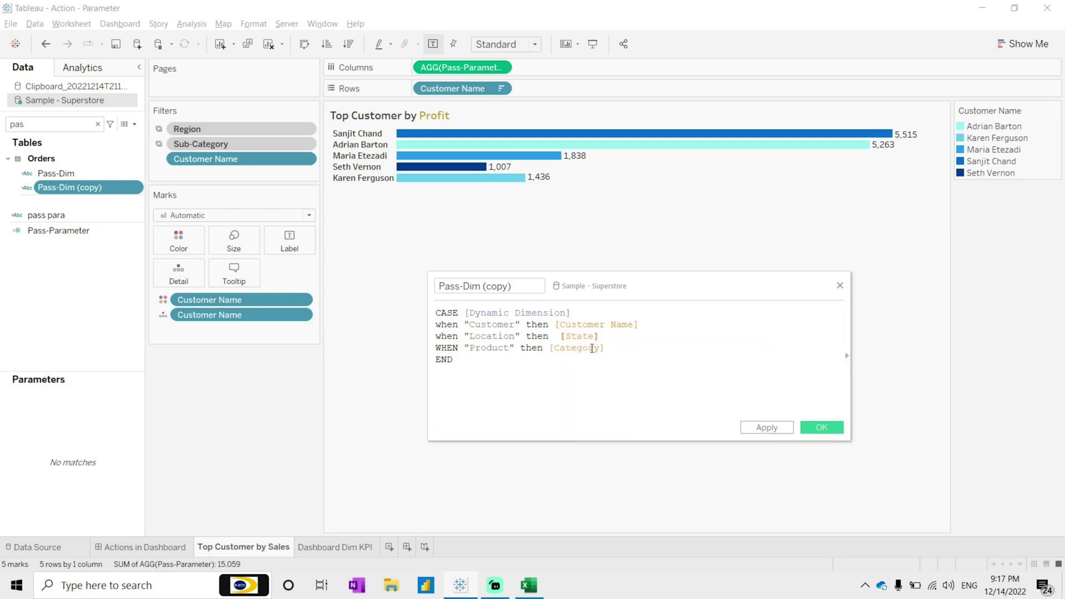
drag(607, 348, 551, 353)
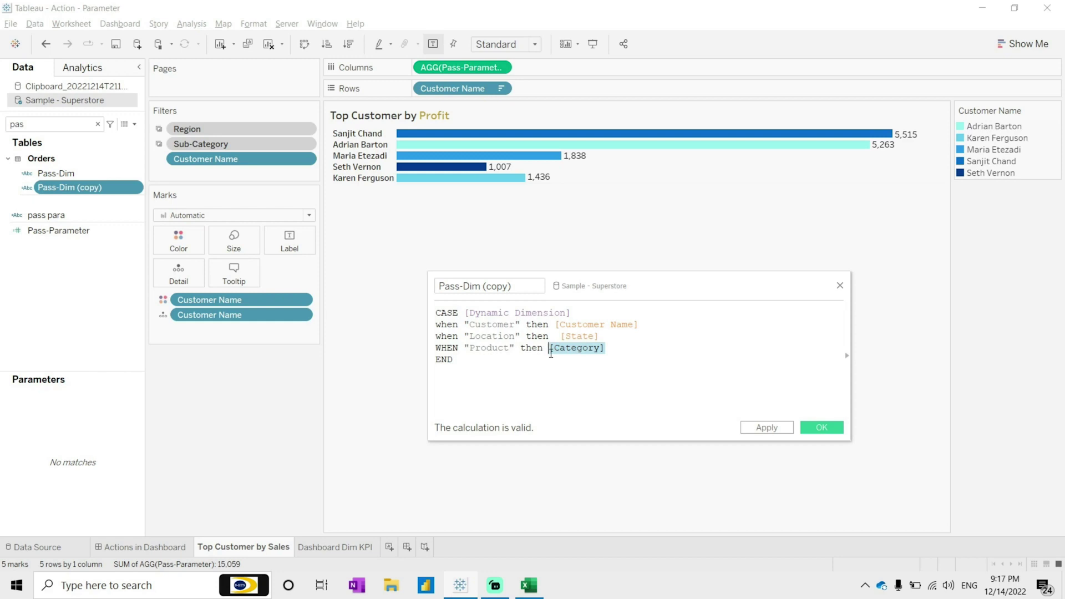
text(su)
key(Return)
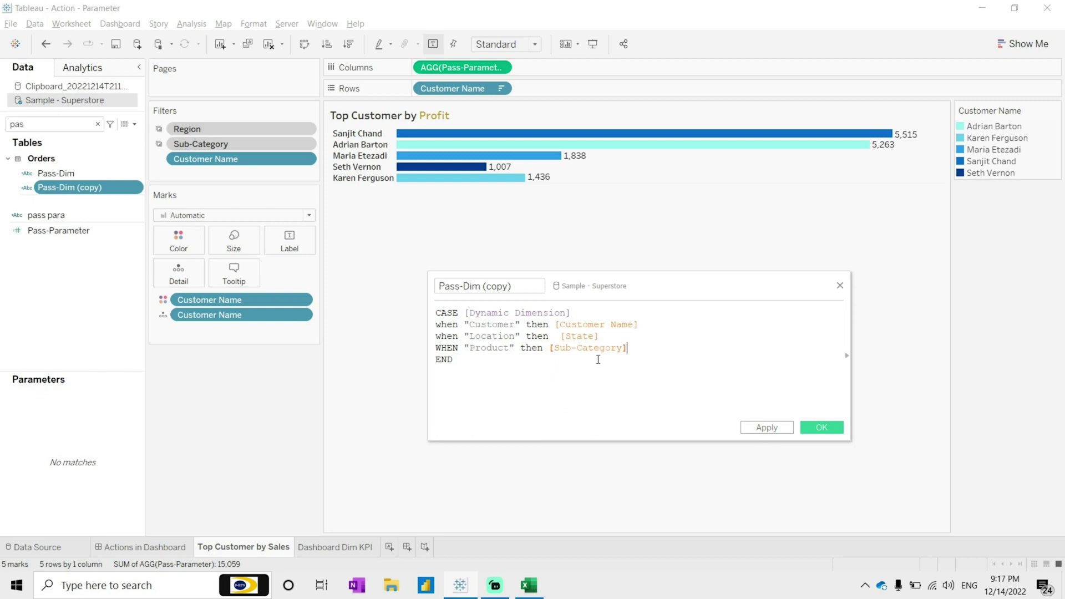
click(767, 428)
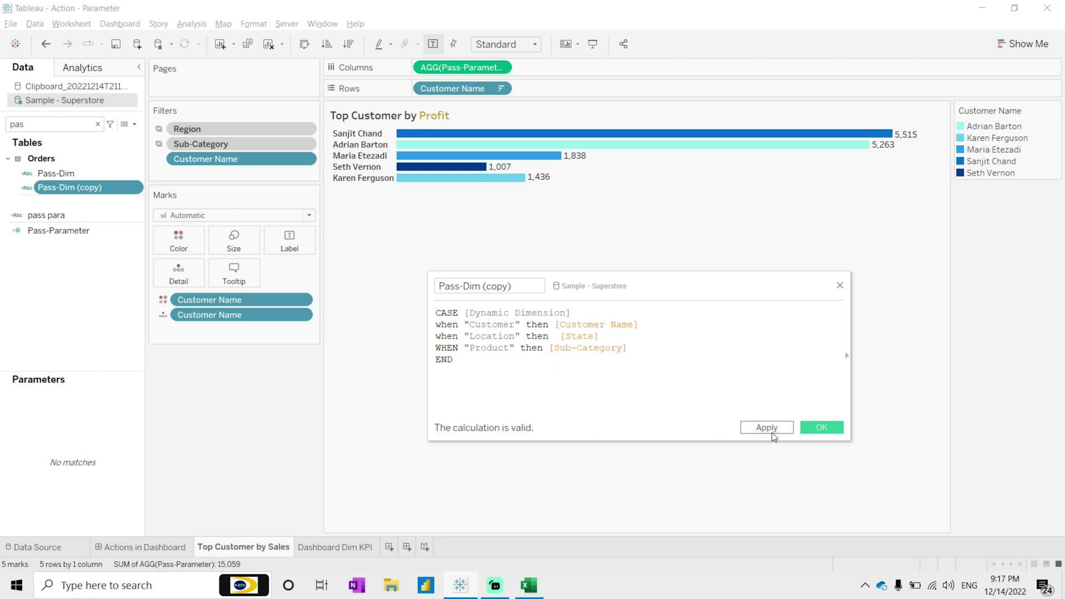
click(822, 427)
Rename the copied calculated field to Pass-Dim 1 and save it.
click(69, 189)
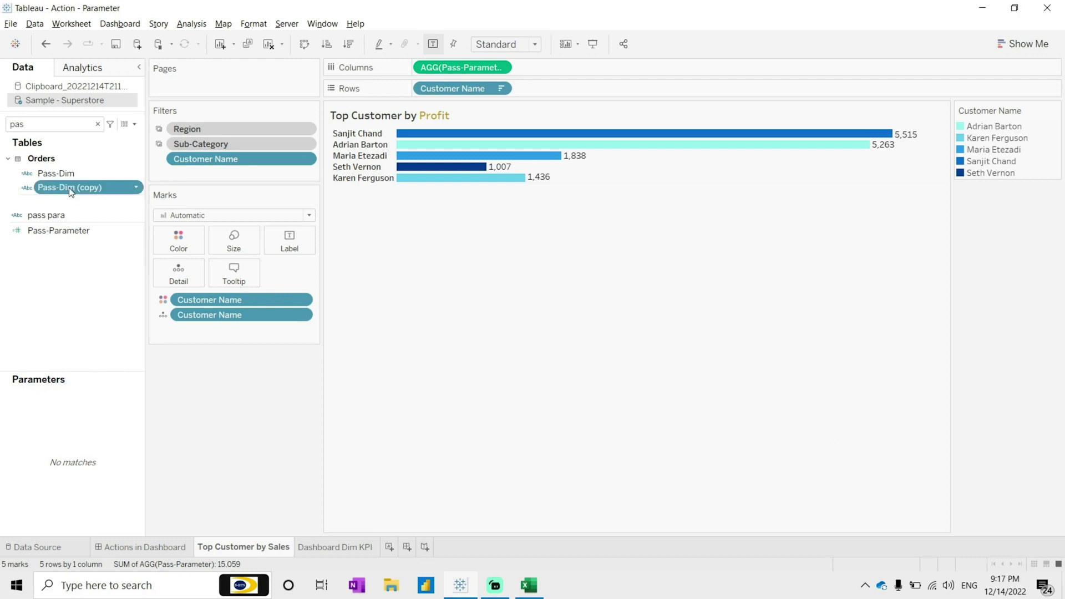
right_click(70, 188)
click(145, 259)
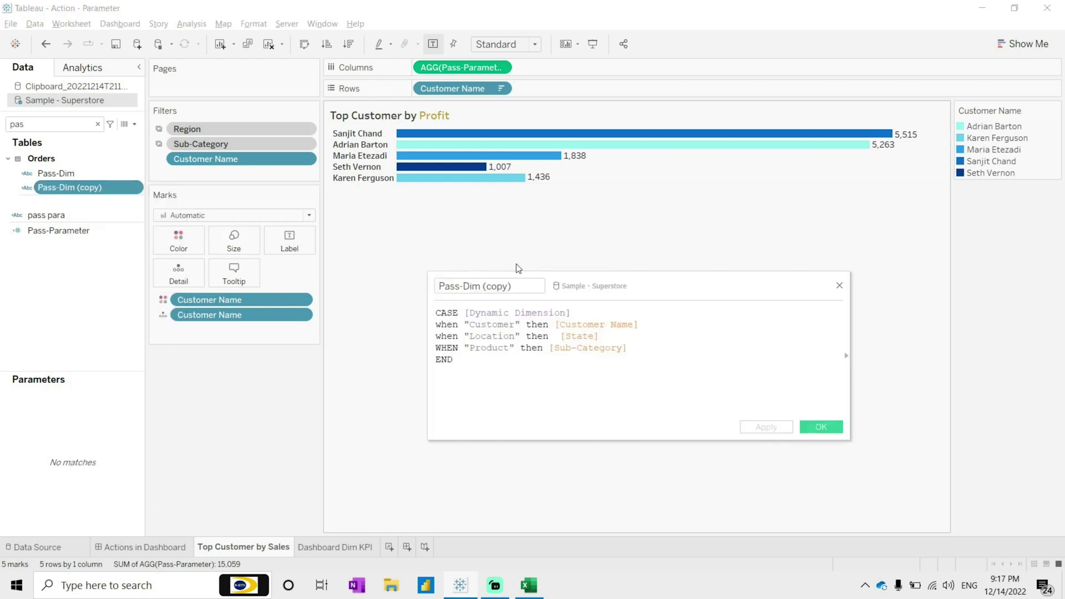
drag(512, 286, 487, 289)
key(BackSpace)
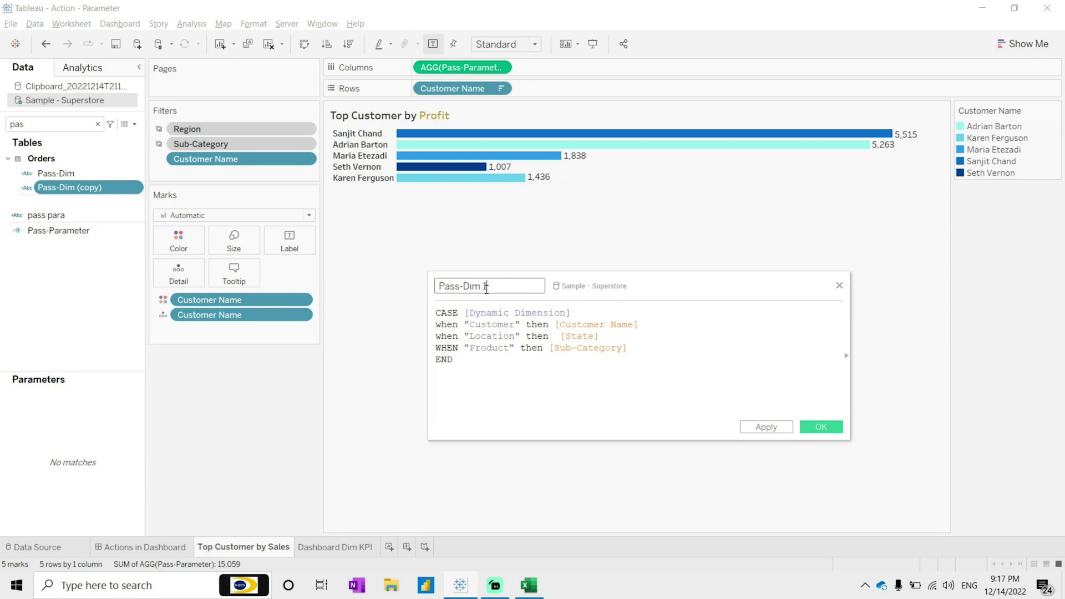
click(775, 428)
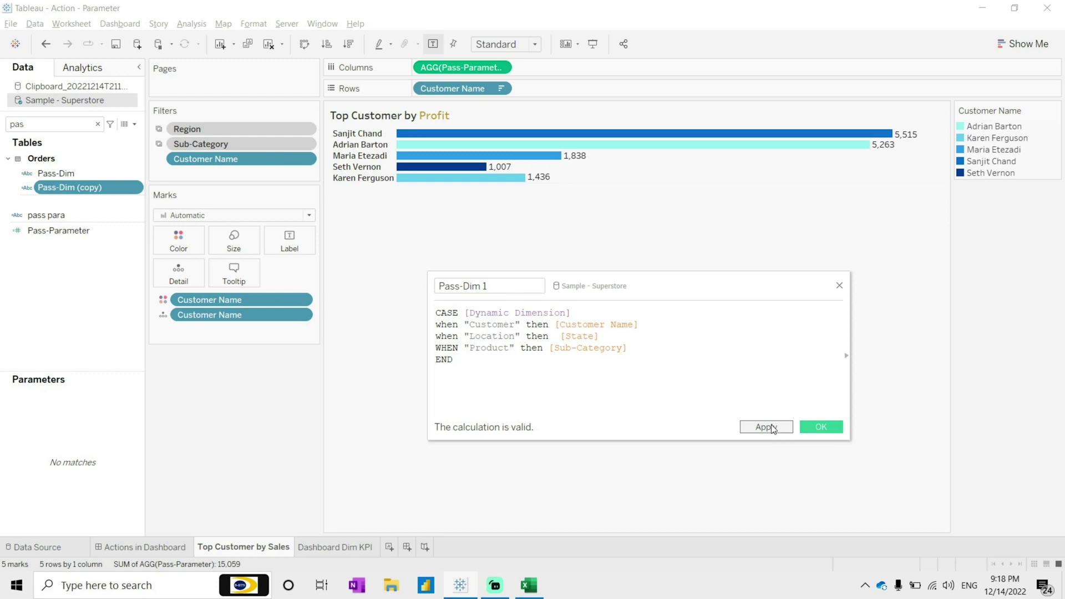
click(821, 426)
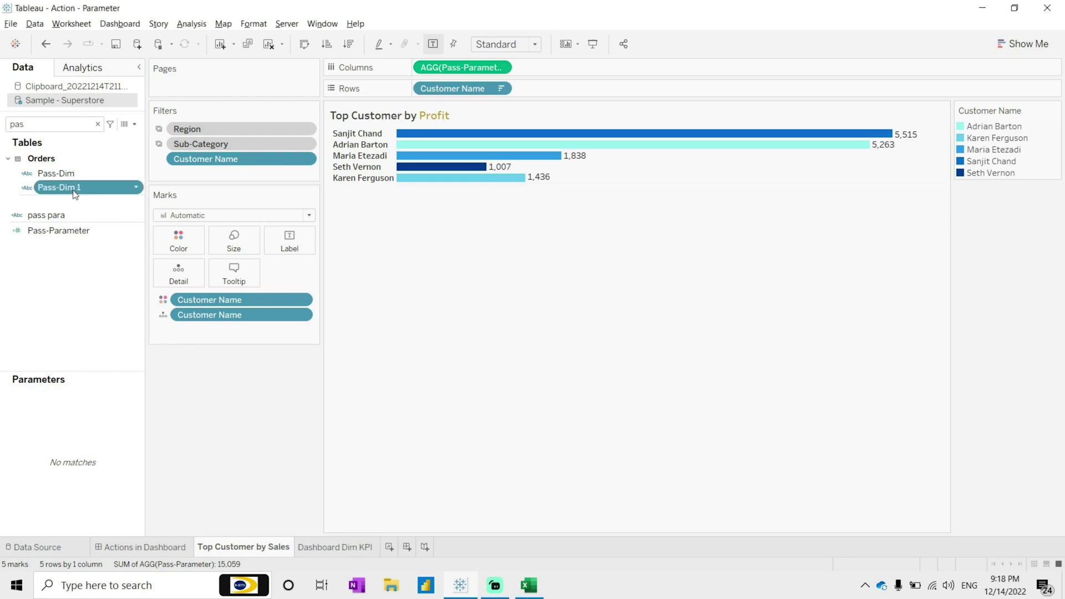
Replace both Customer Name fields, on the Top Customer chart's color and detail, with Pass-Dim 1.
drag(75, 193, 224, 304)
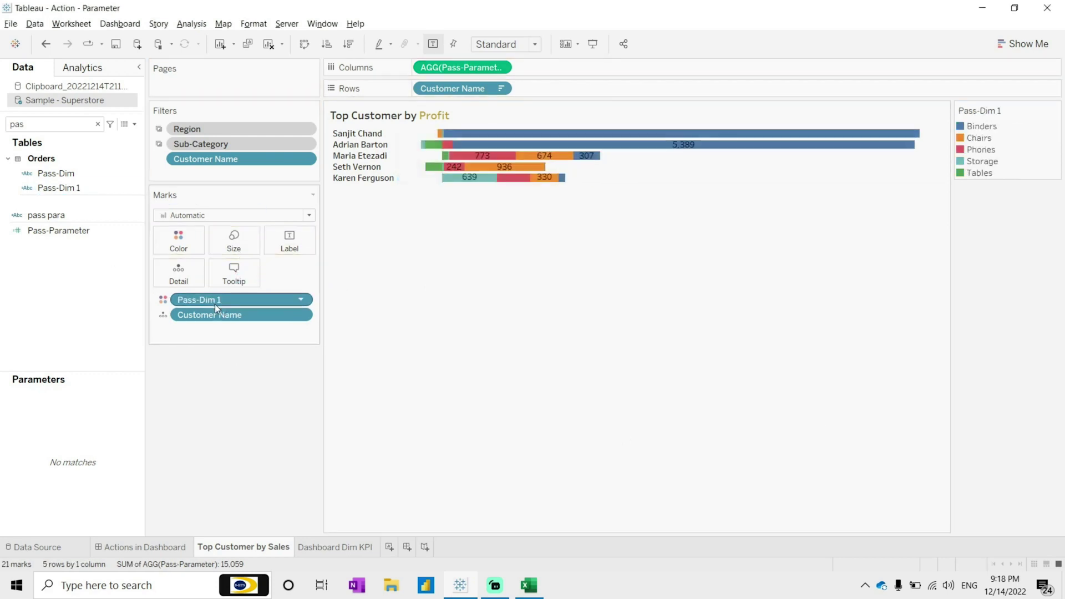
click(58, 174)
drag(59, 188, 224, 315)
Assign the Lightning Water color palette to the Pass-Dim 1 colors of the Top Customer chart.
double_click(982, 127)
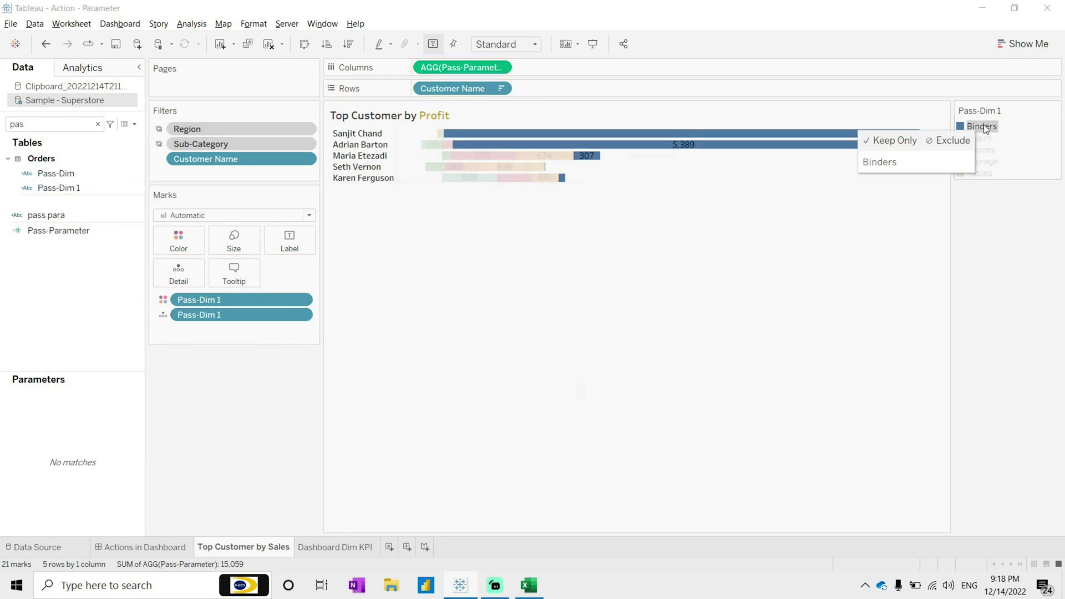
click(603, 203)
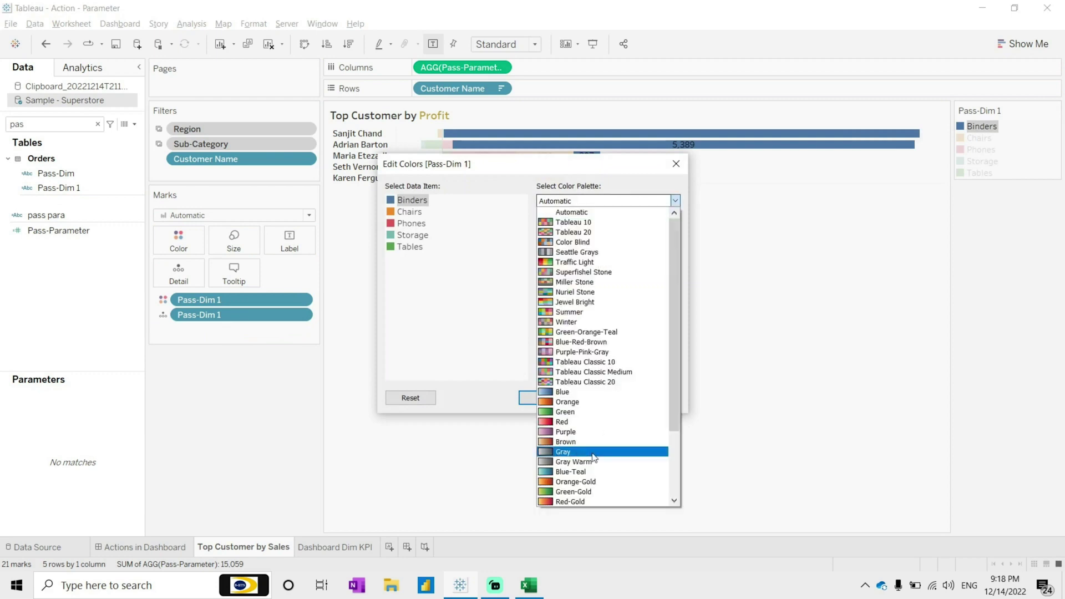
scroll(619, 480, down, 3)
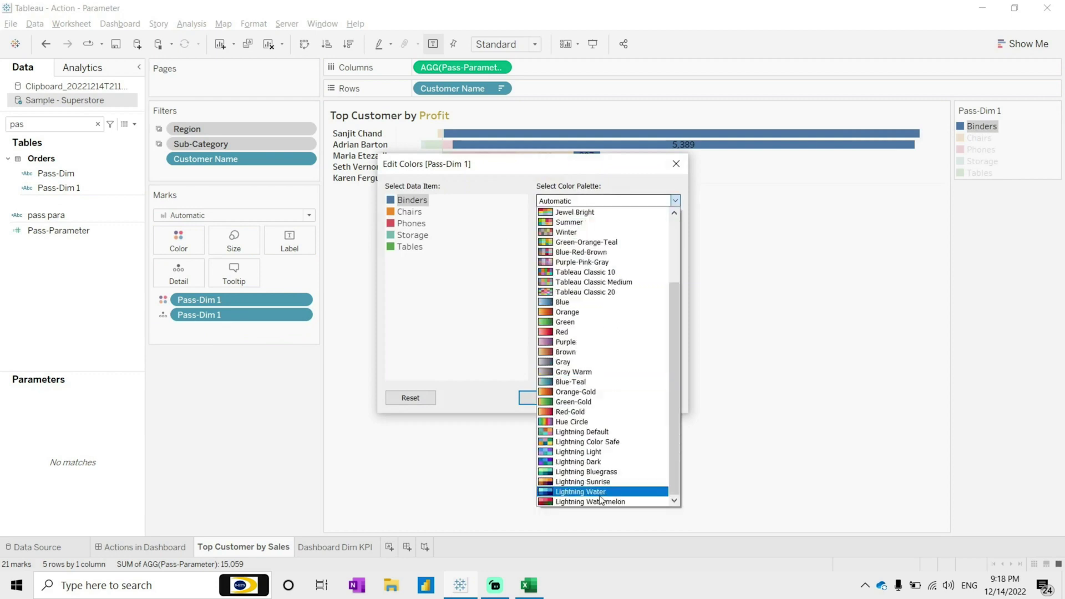
click(600, 496)
click(613, 372)
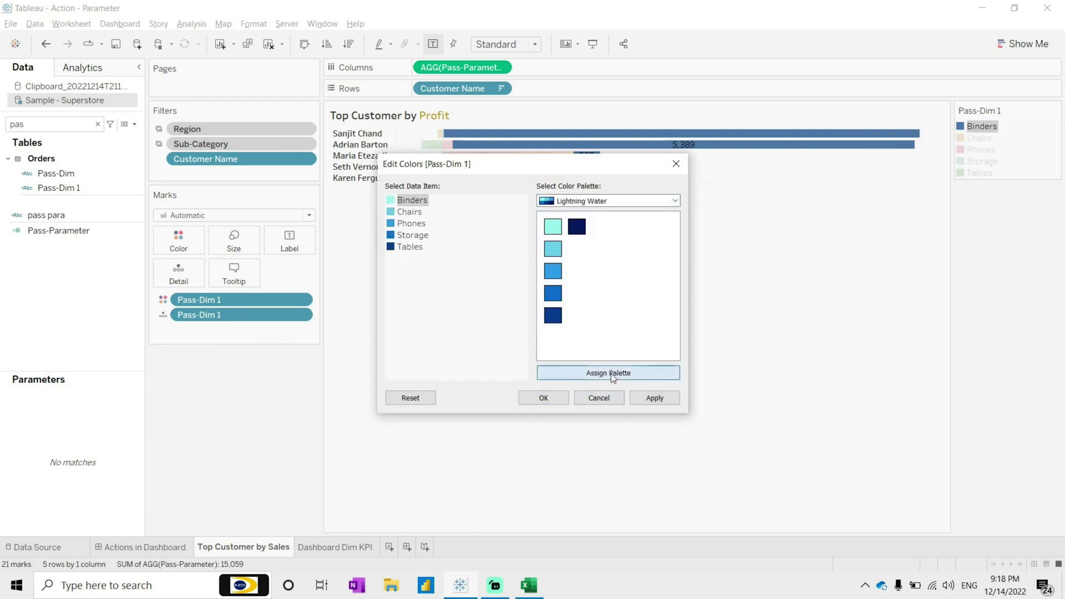
click(661, 398)
click(555, 398)
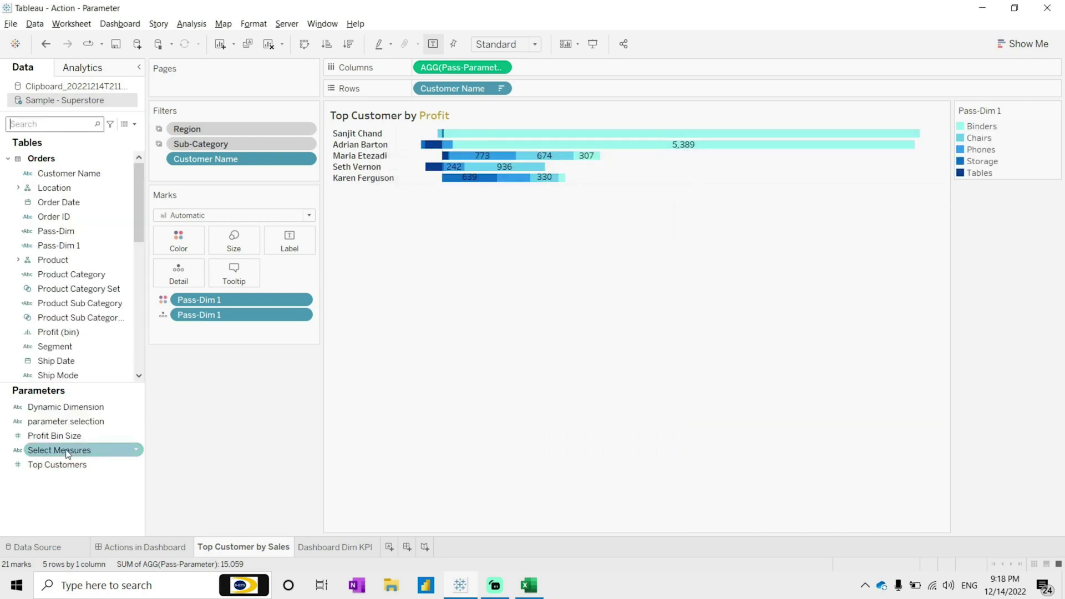
Show the Dynamic Dimension parameter control on the sheet and test it with Customer and Location.
right_click(69, 408)
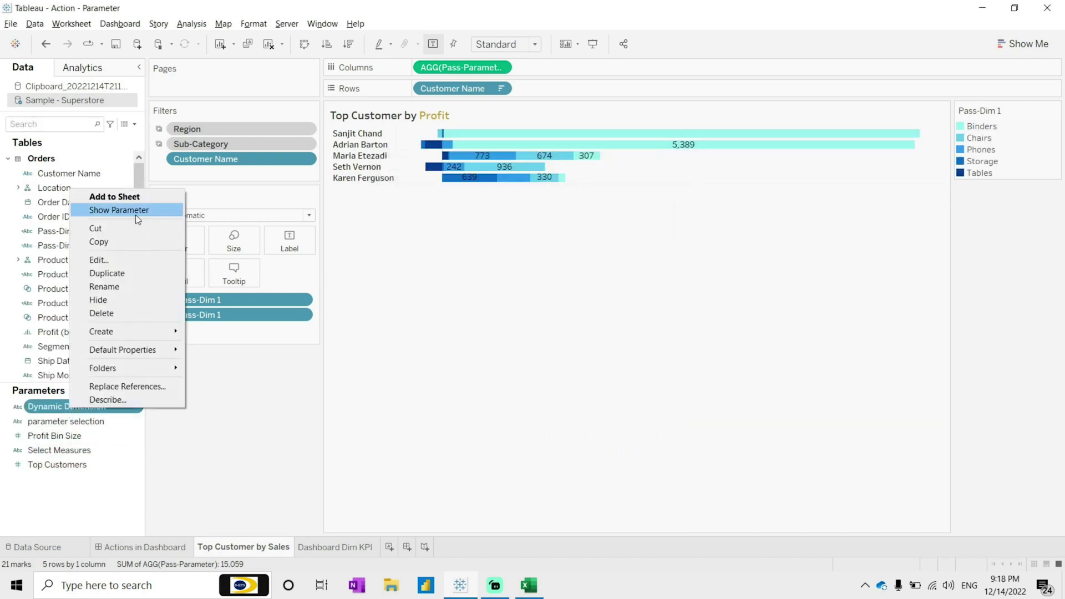
click(135, 210)
click(1026, 205)
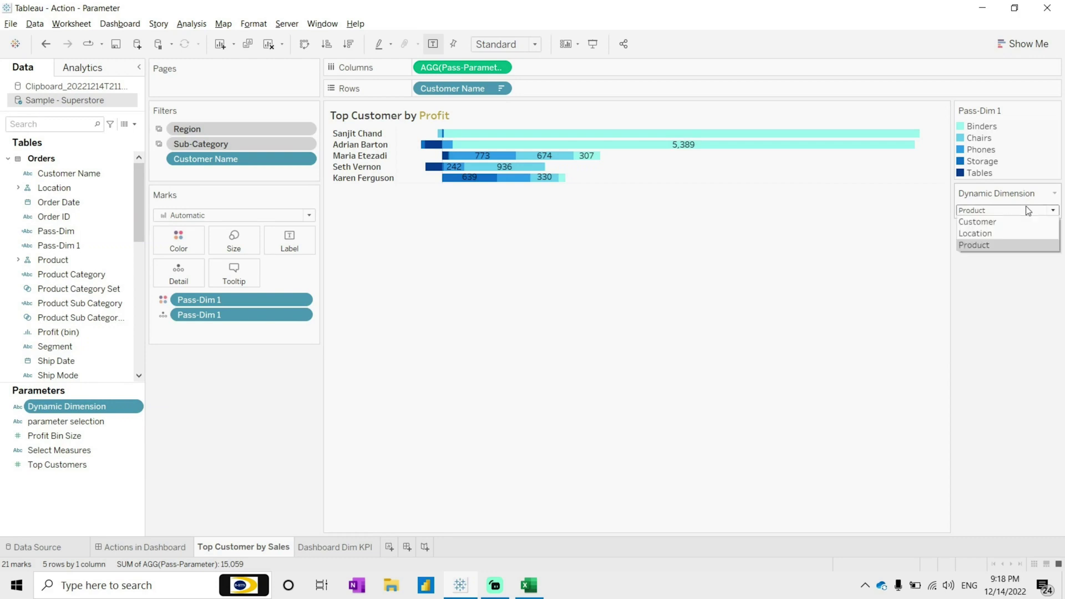
click(996, 221)
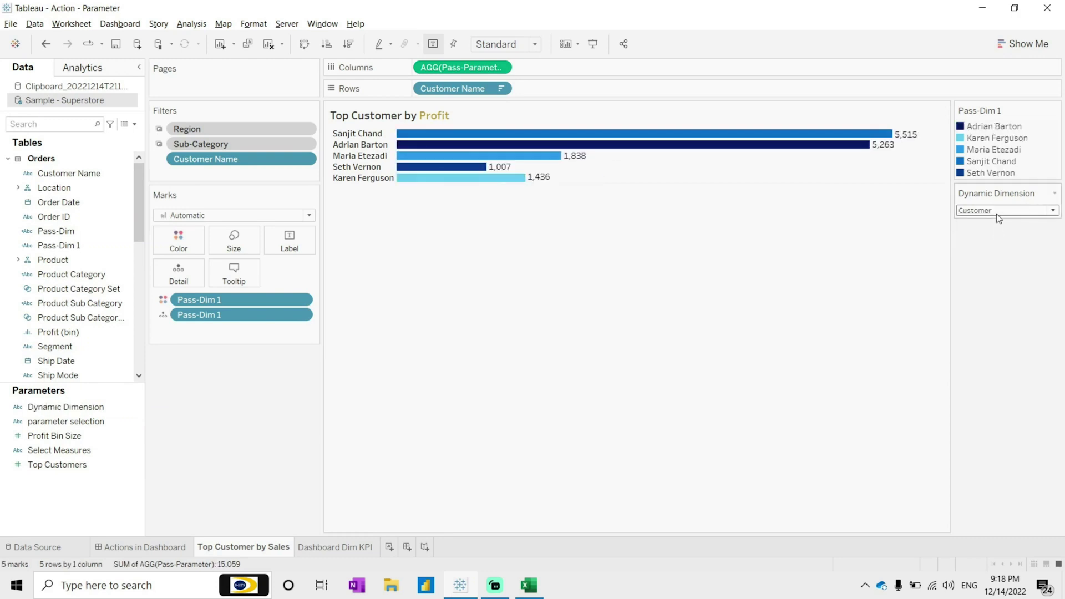
click(996, 211)
click(990, 235)
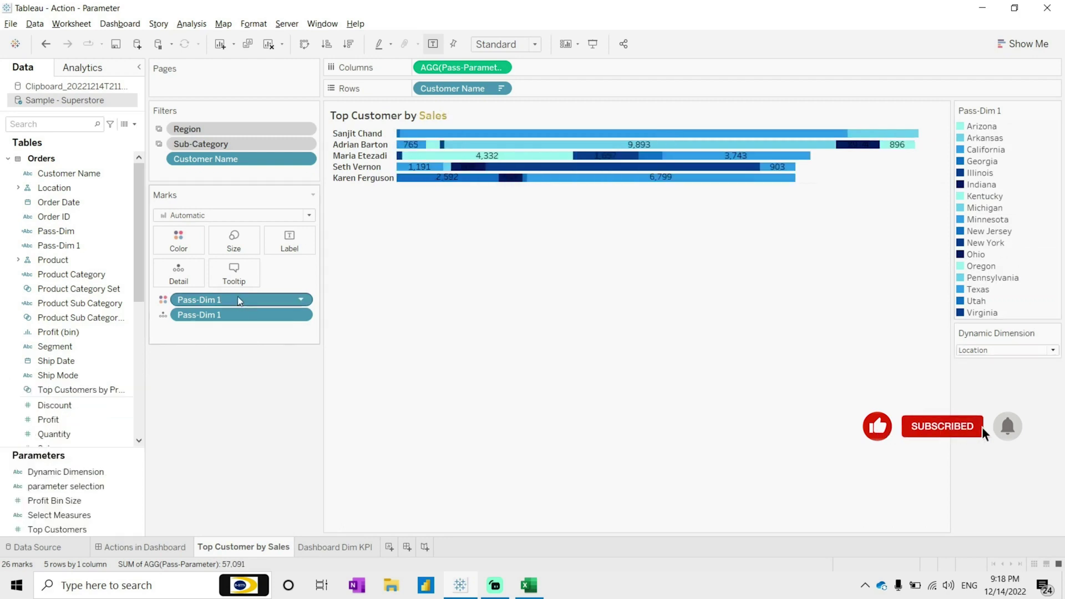
Replace Customer Name on rows with Pass-Dim 1, sort the bars in descending order, and change the Dynamic Dimension value.
drag(239, 302, 472, 91)
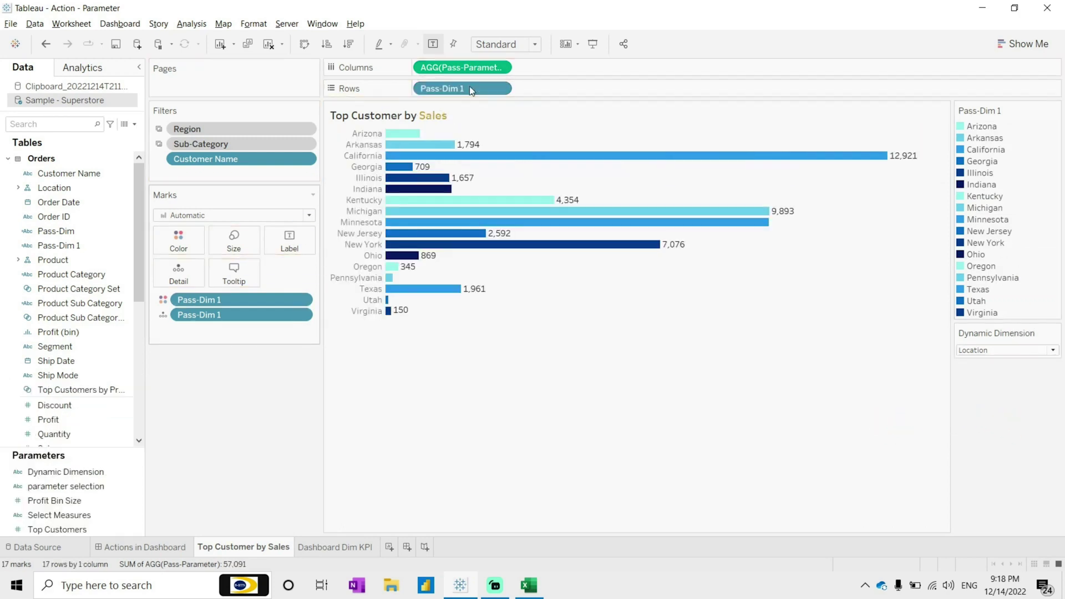
click(348, 42)
click(1053, 350)
click(994, 361)
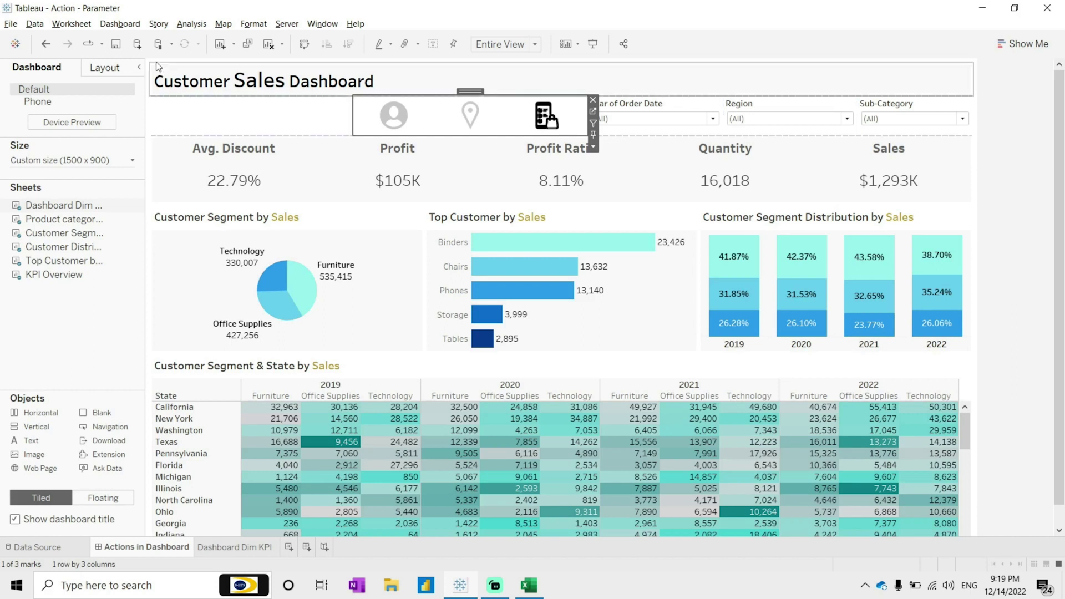
On the Actions in Dashboard dashboard, add a new Change Parameter action.
click(137, 26)
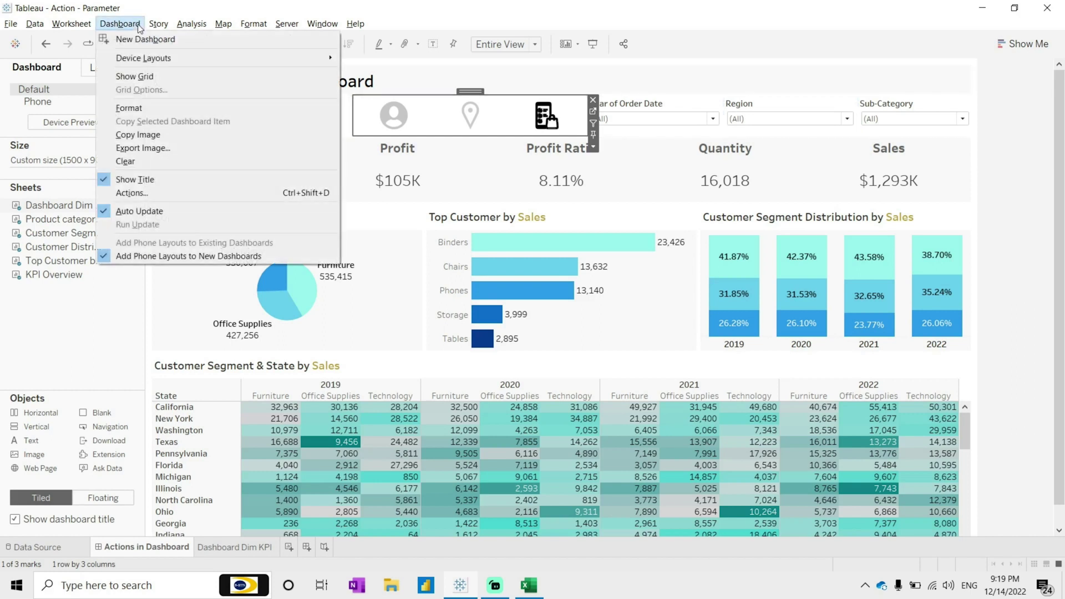
click(158, 194)
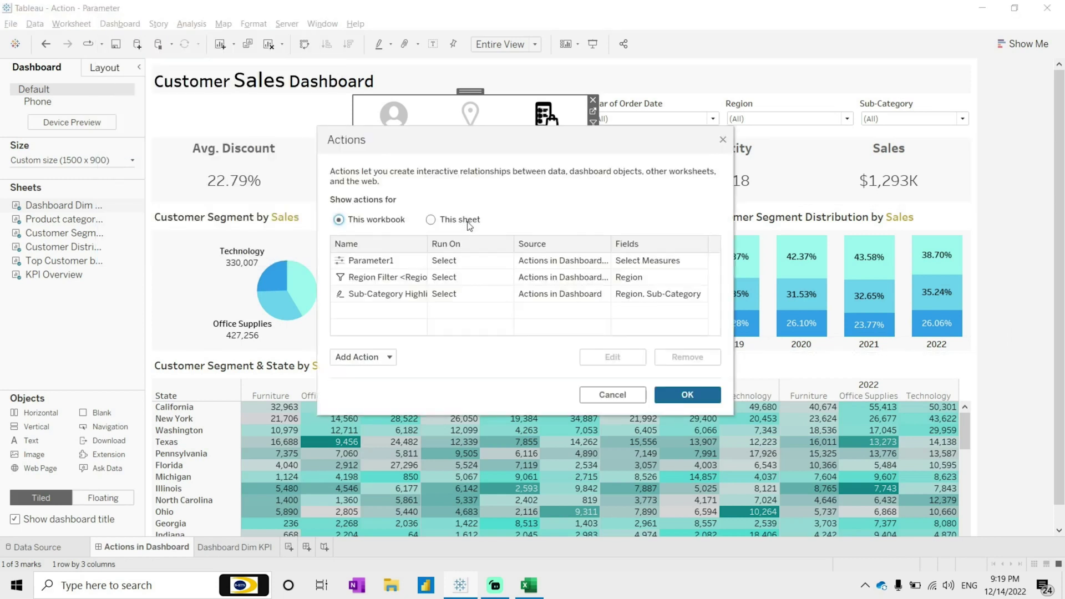
click(377, 358)
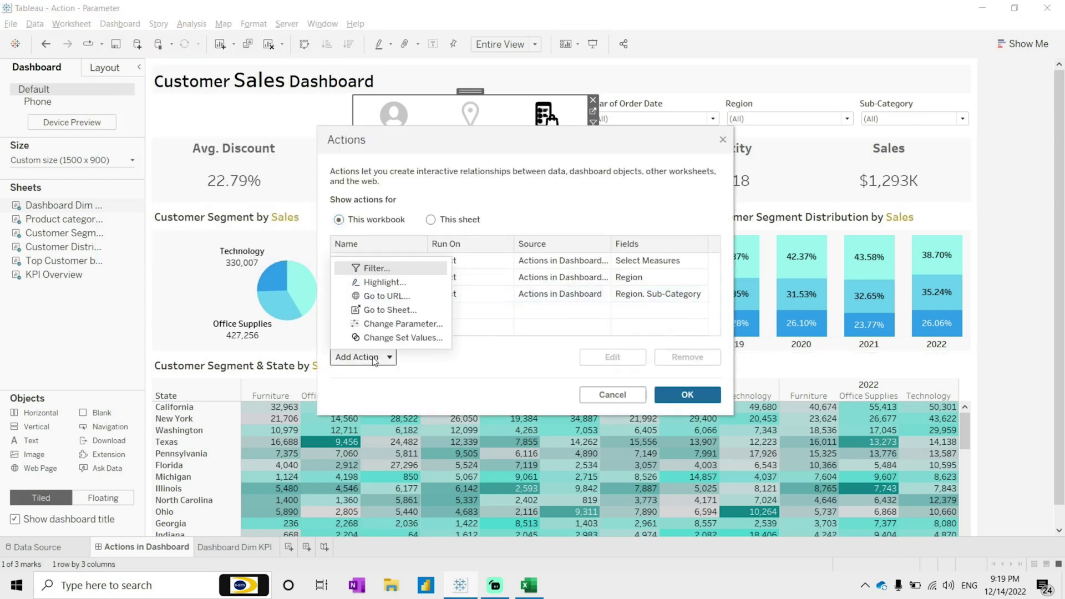
click(393, 327)
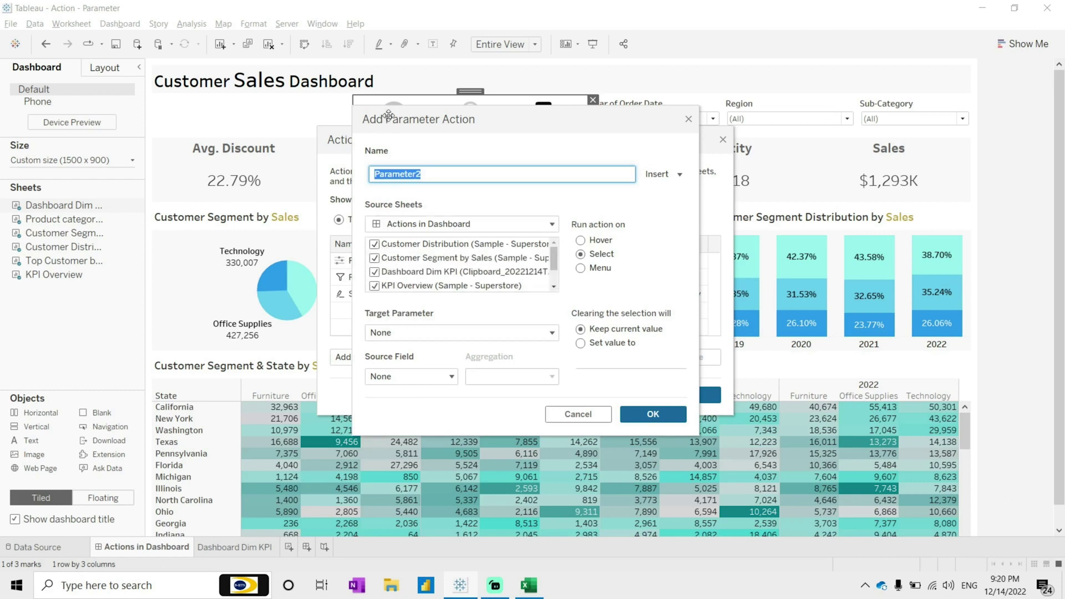
drag(384, 104, 462, 158)
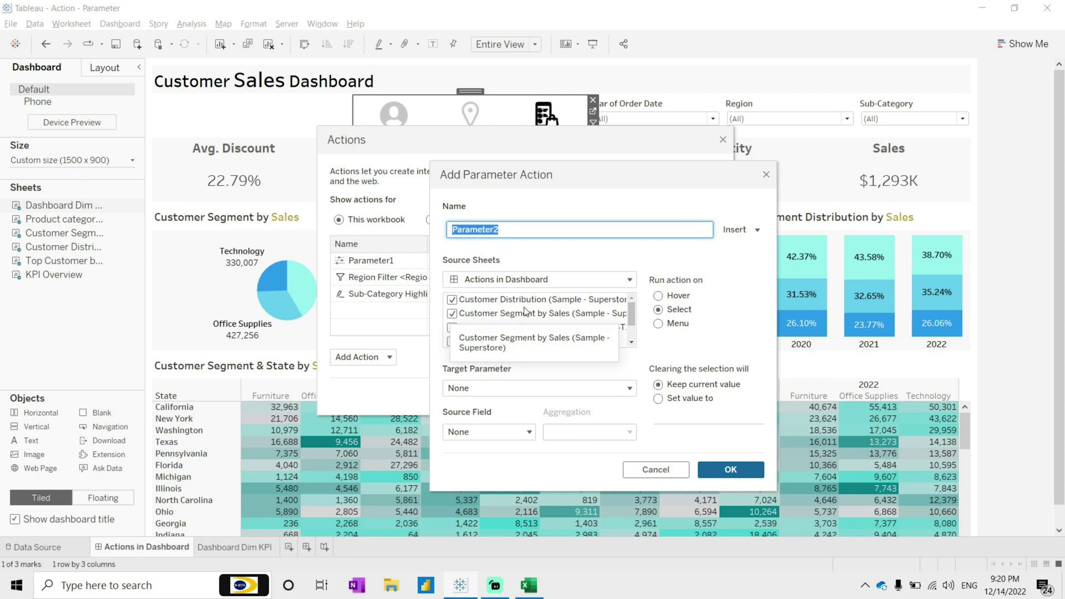
Limit the parameter action's source sheets to Dashboard Dim KPI by excluding all the other sheets.
click(452, 300)
click(452, 314)
click(452, 341)
click(636, 336)
click(452, 326)
click(452, 340)
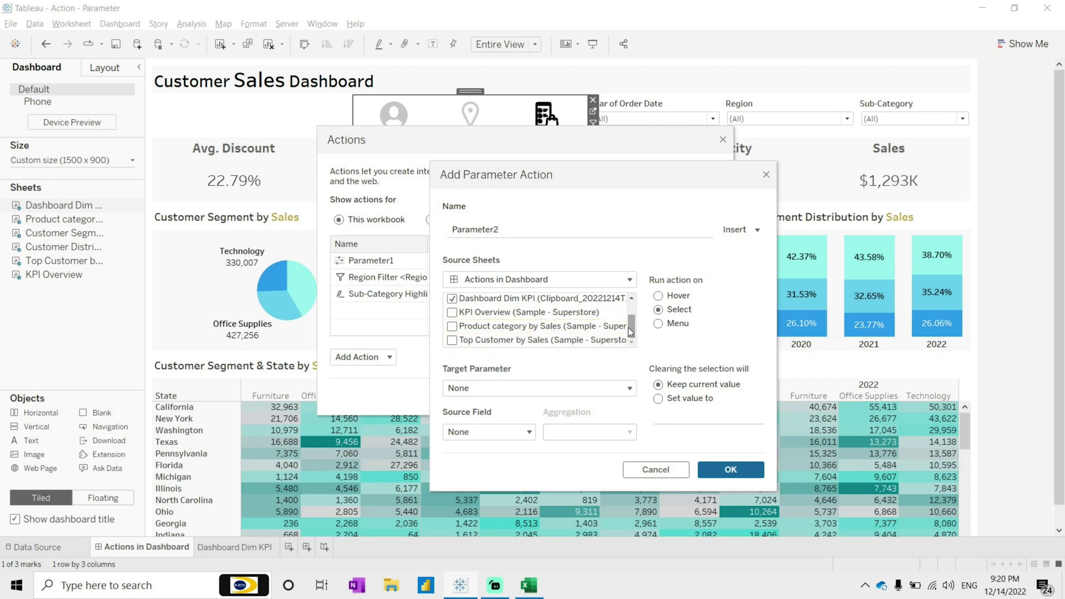
drag(631, 333, 631, 318)
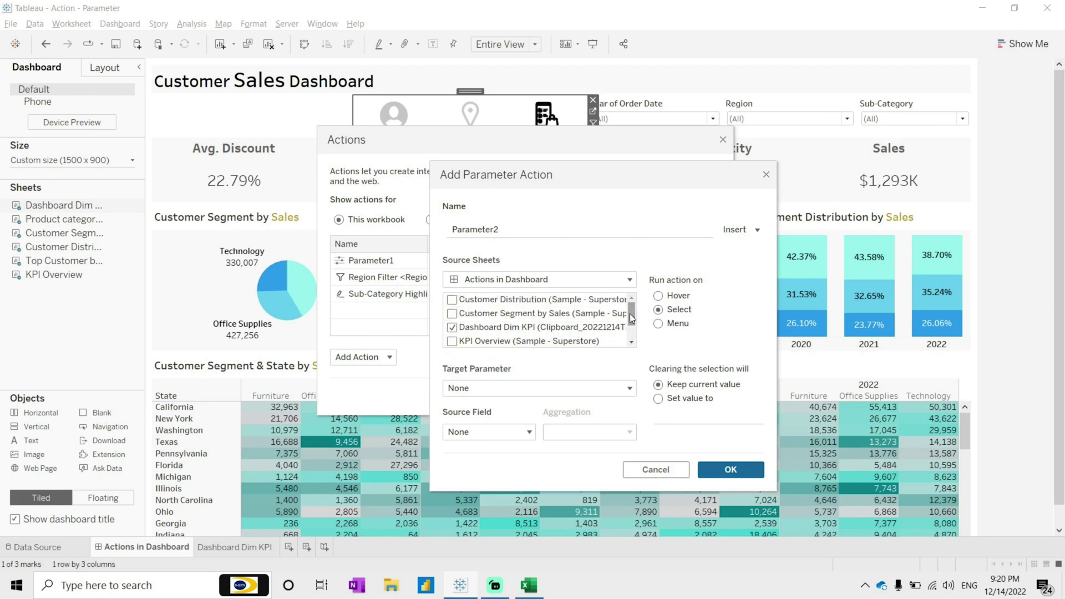
Set the action's target parameter to Dynamic Dimension and its source field to KPI, and save the action.
click(579, 388)
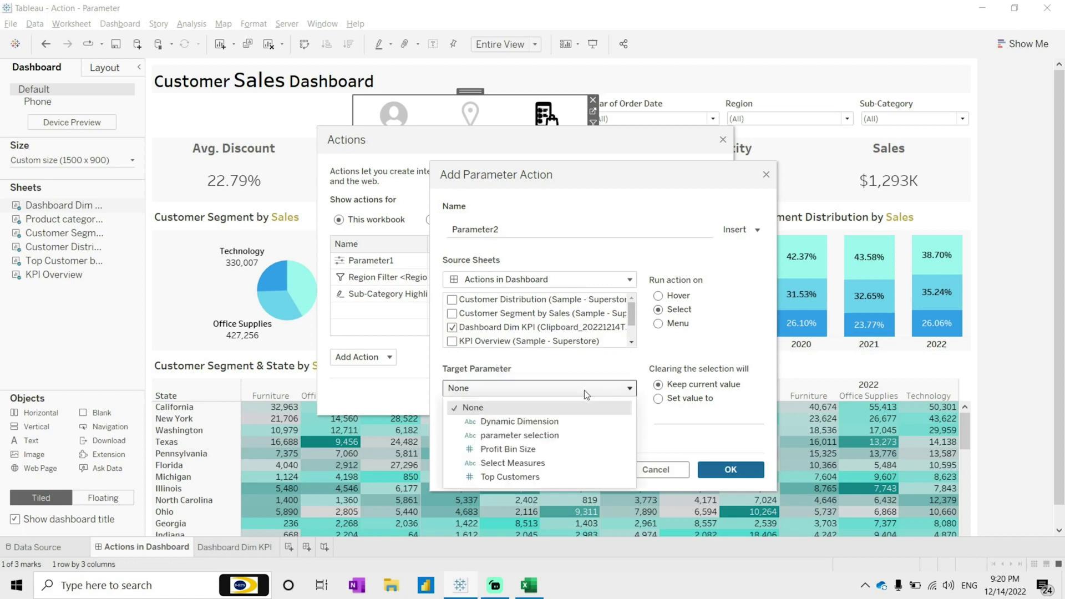
click(535, 422)
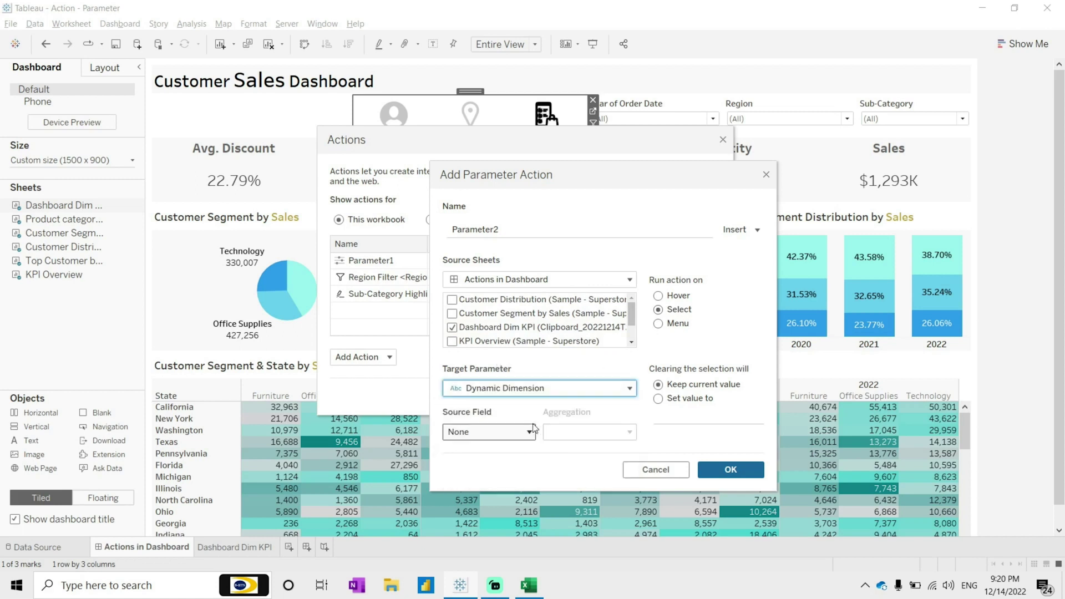
click(526, 433)
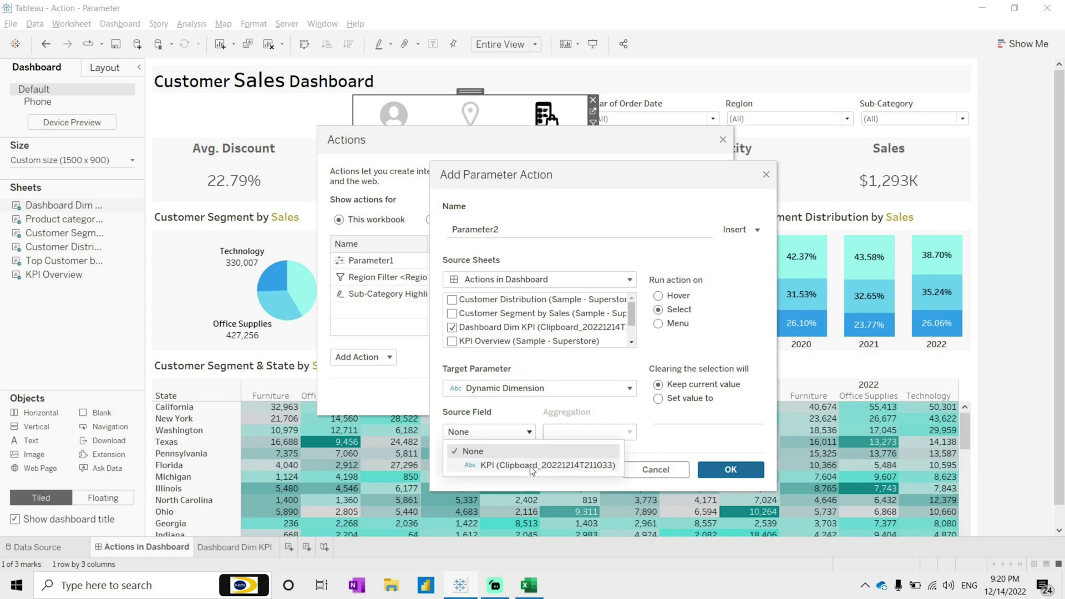
click(535, 464)
click(727, 471)
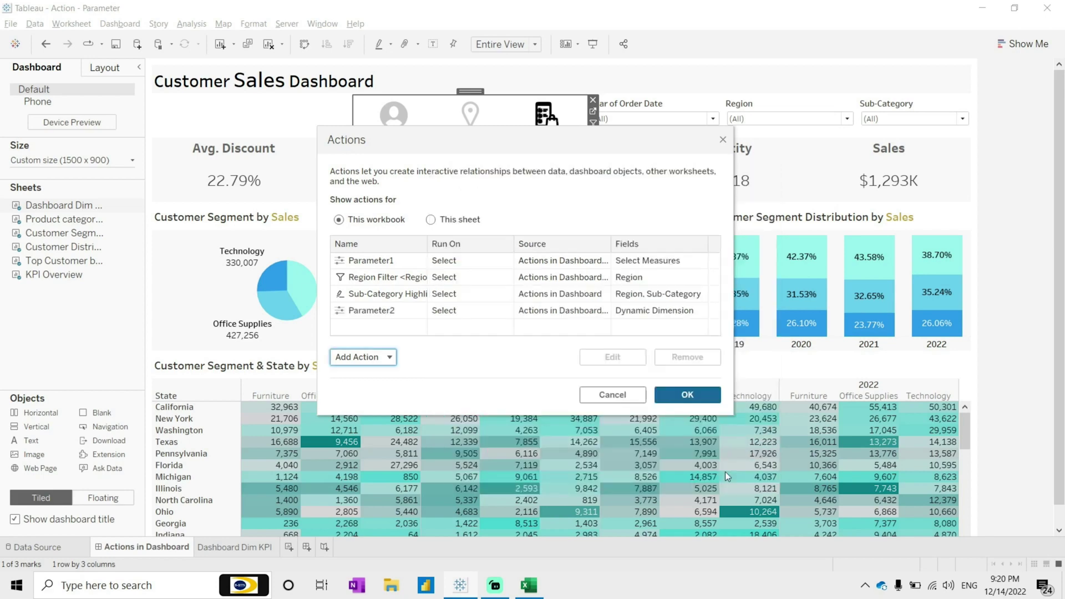
click(706, 395)
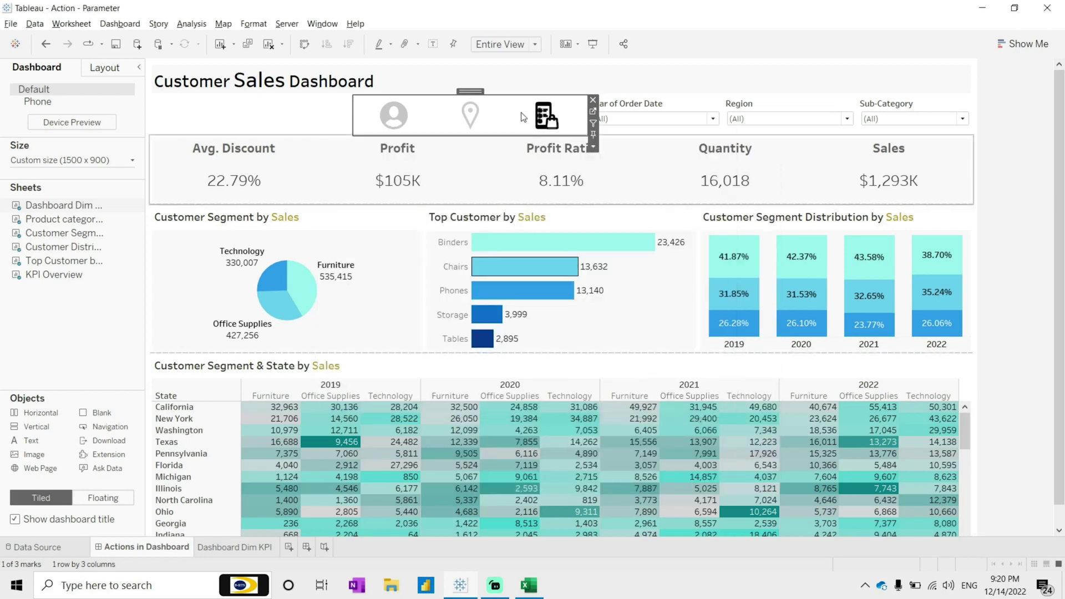
Test the parameter action on the dashboard with the Customer and Product icons, and clear the selection.
click(407, 119)
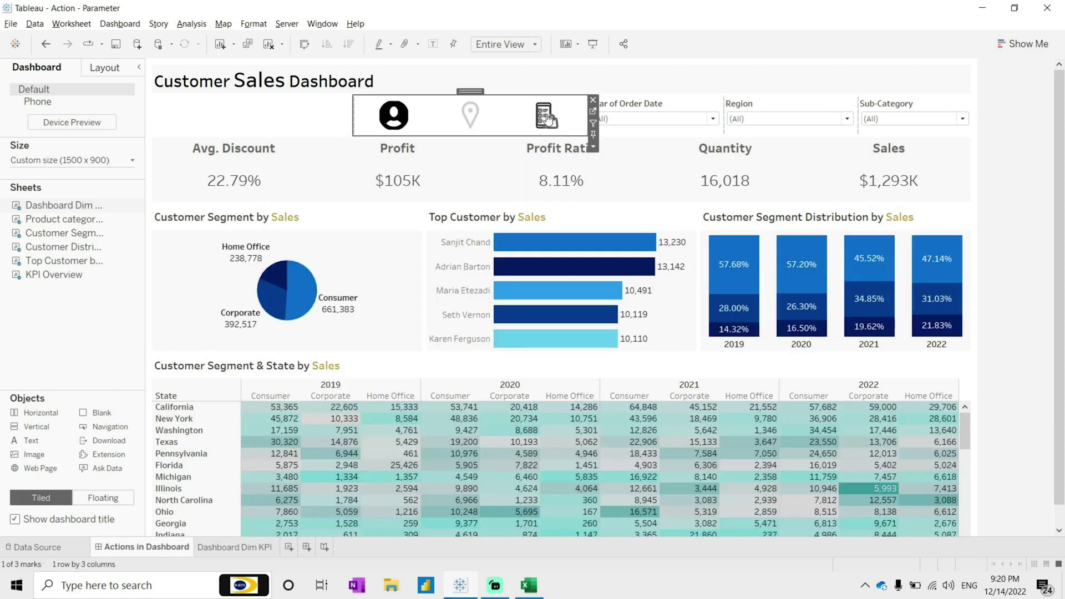
click(546, 118)
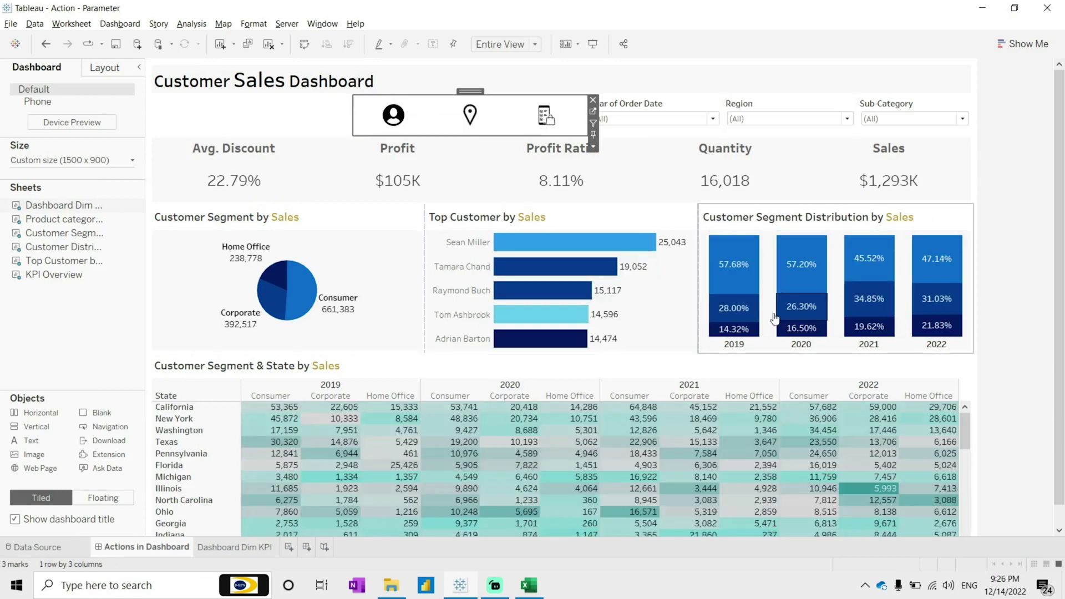
click(1004, 335)
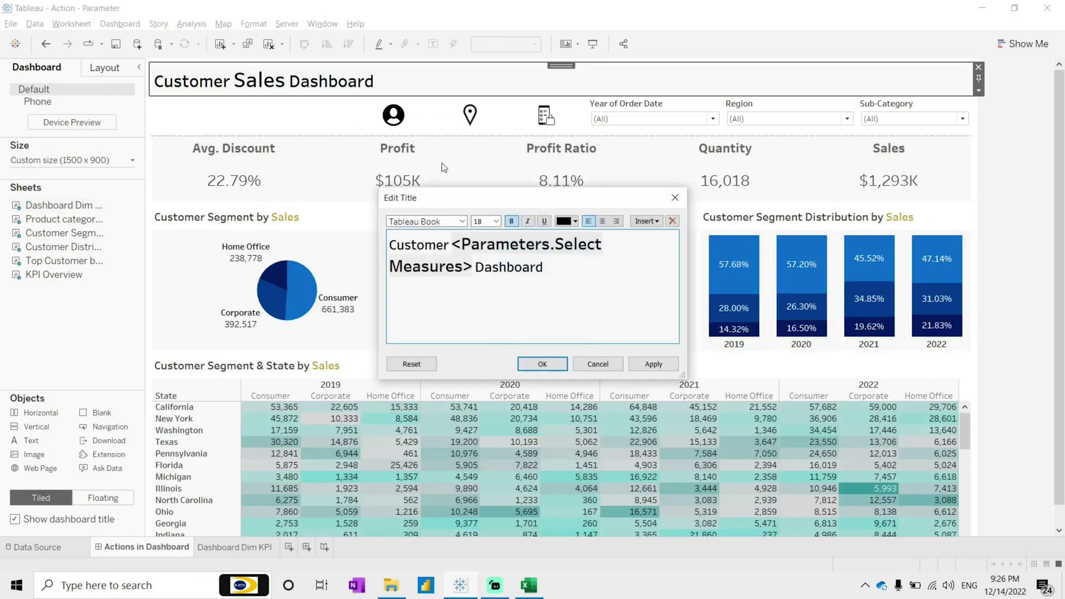
In the dashboard title, replace the word "Customer" with the Dynamic Dimension parameter.
drag(449, 243, 387, 244)
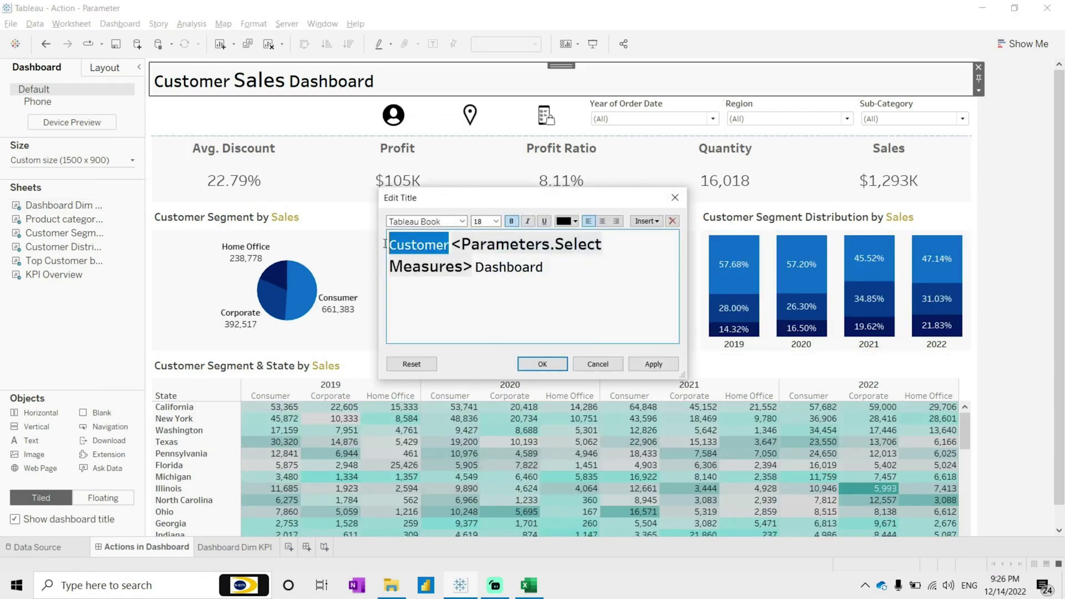
key(BackSpace)
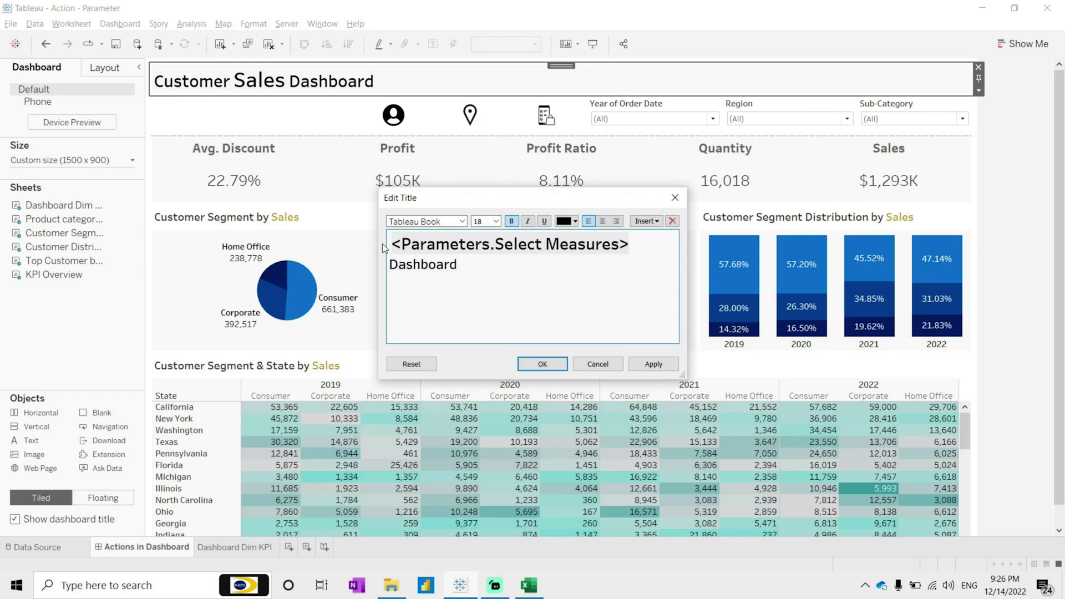
click(653, 223)
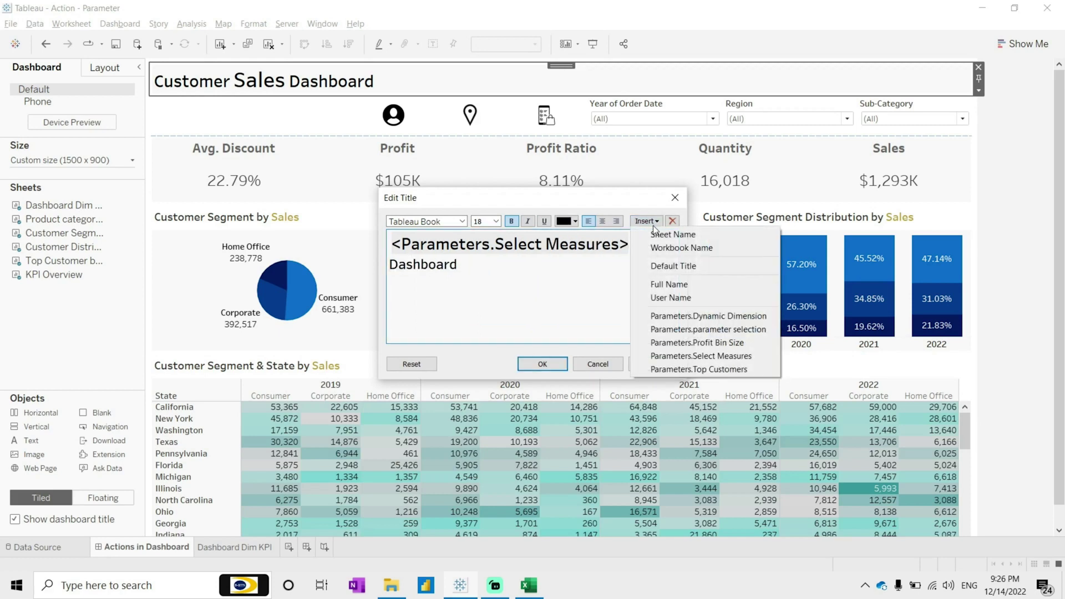
click(727, 318)
Color the title's Dynamic Dimension parameter gold and save the dashboard title.
drag(613, 244, 325, 244)
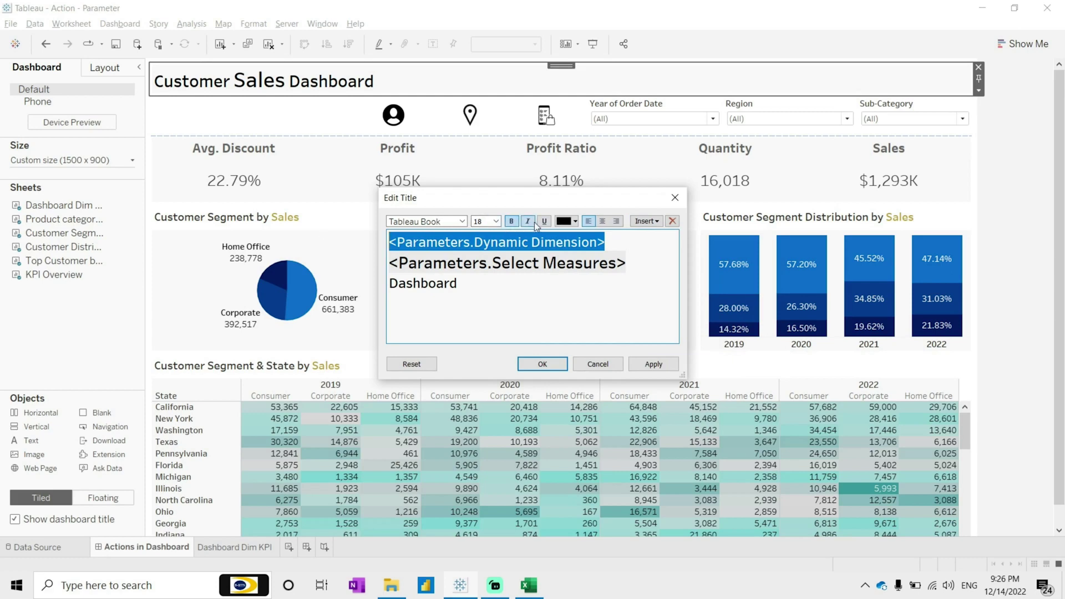
click(575, 221)
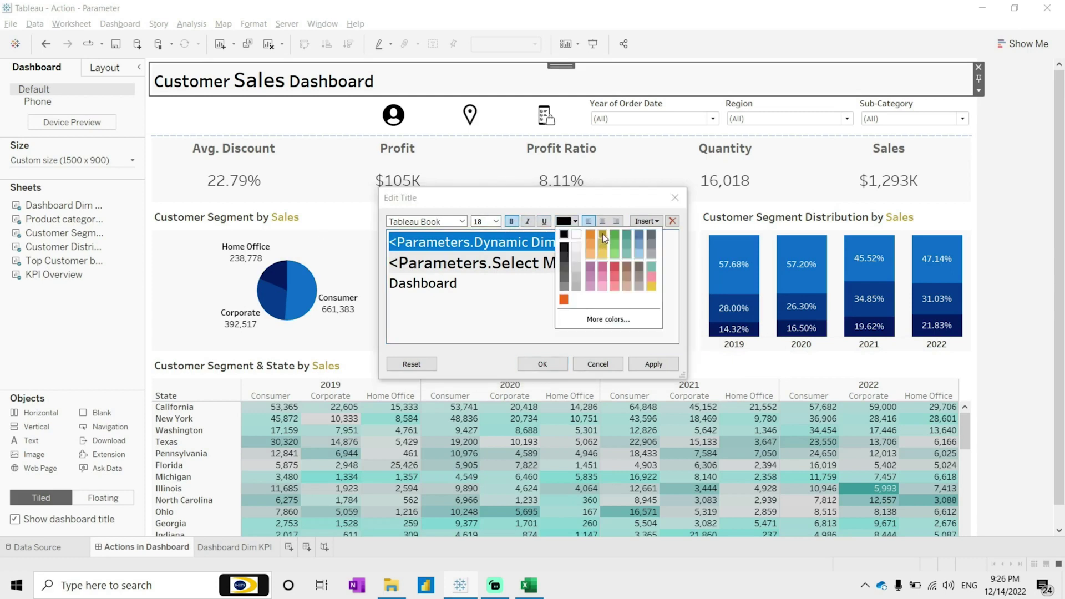
click(602, 234)
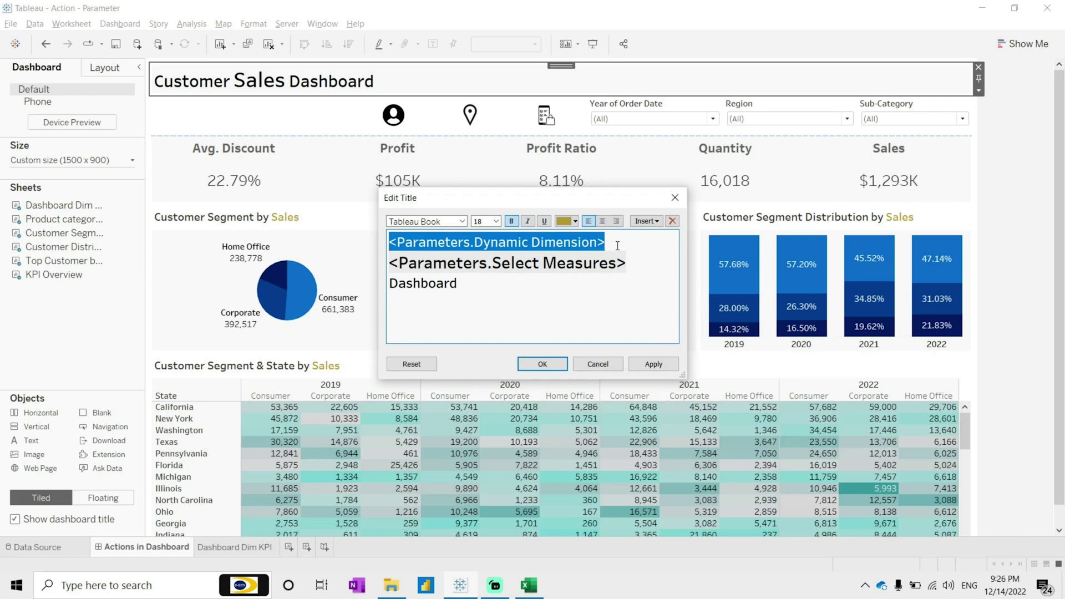
click(657, 366)
click(543, 364)
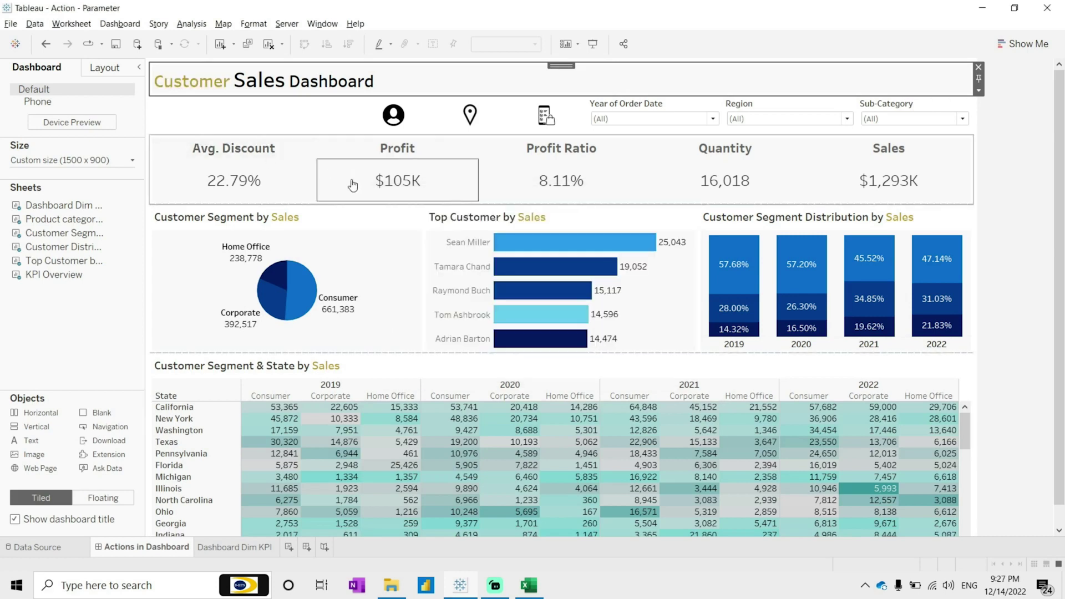
In the pie chart's title, replace the word "Customer" with the Dynamic Dimension parameter.
double_click(191, 218)
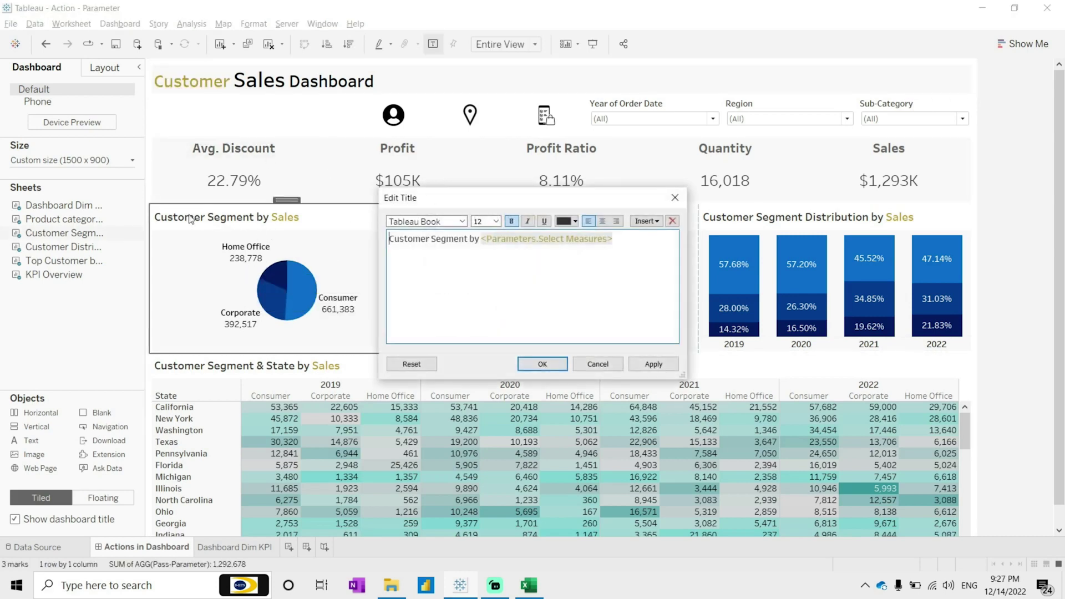
drag(431, 239, 381, 239)
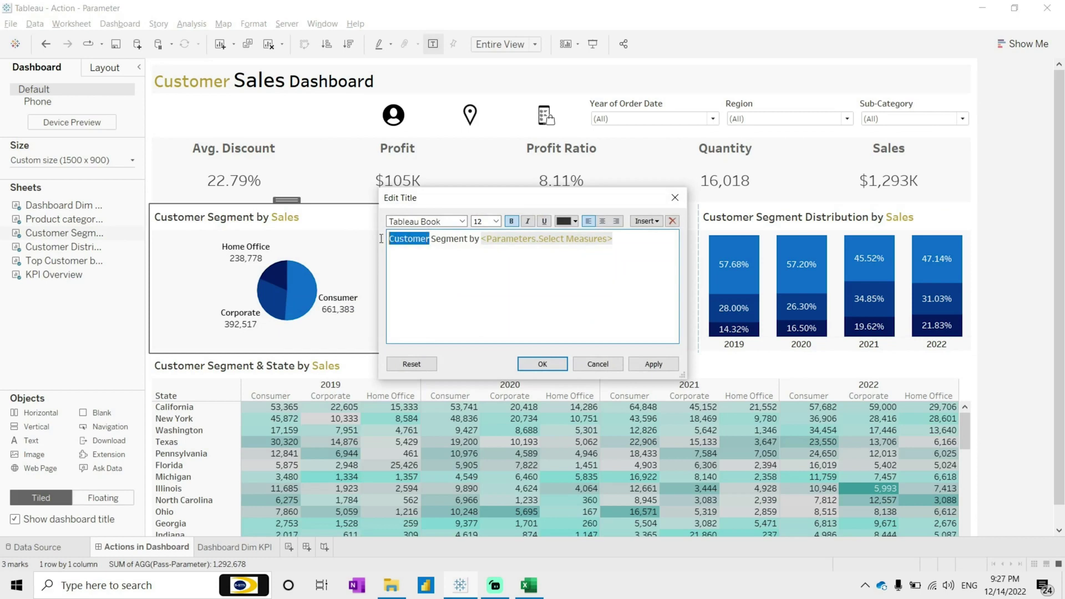
key(Delete)
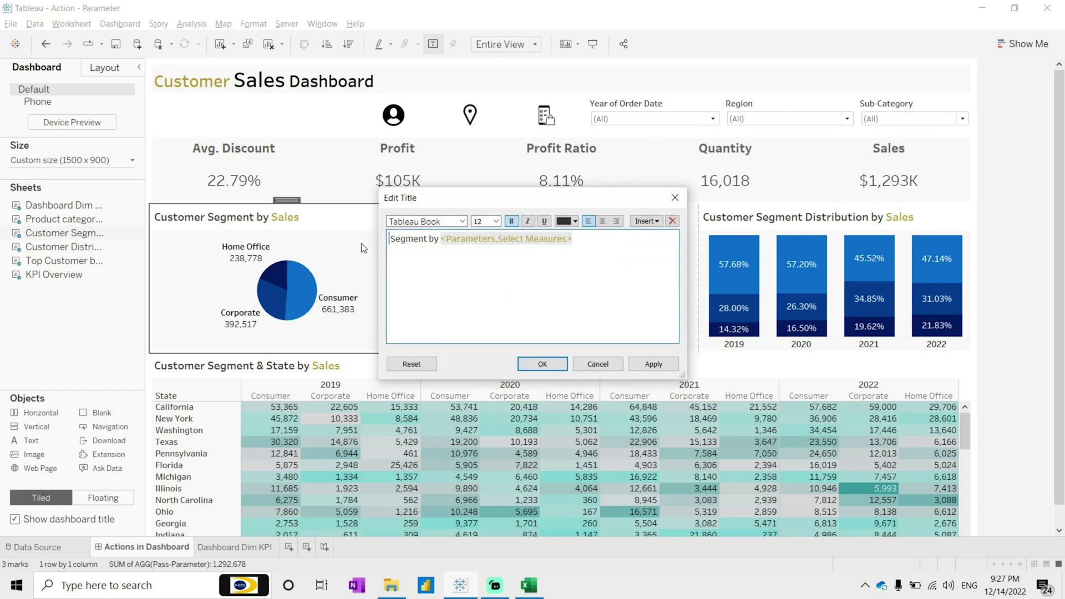
click(637, 222)
click(708, 400)
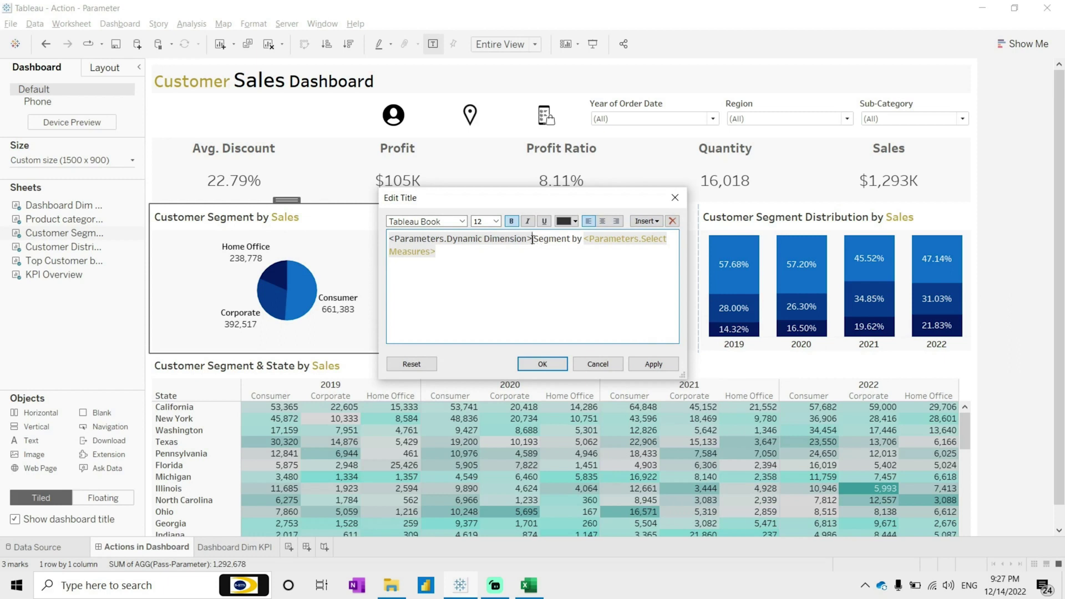
Try font size 14 on the Dynamic Dimension parameter in the pie chart's title.
drag(532, 240, 319, 233)
click(495, 221)
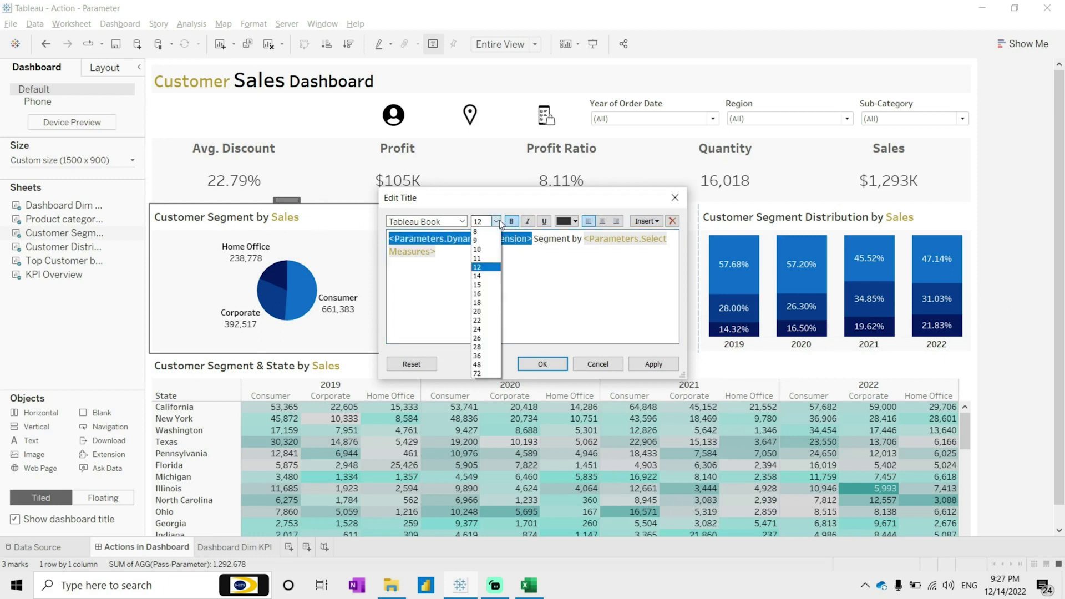
click(479, 276)
click(649, 367)
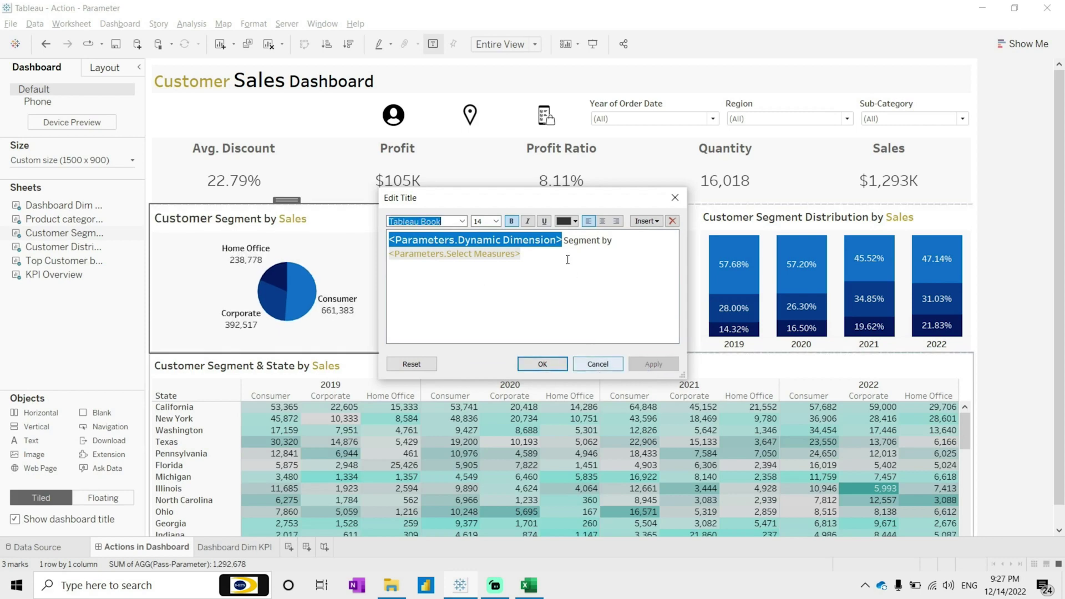
Set the Dynamic Dimension parameter's font size to 12 and save the pie chart's title.
click(497, 222)
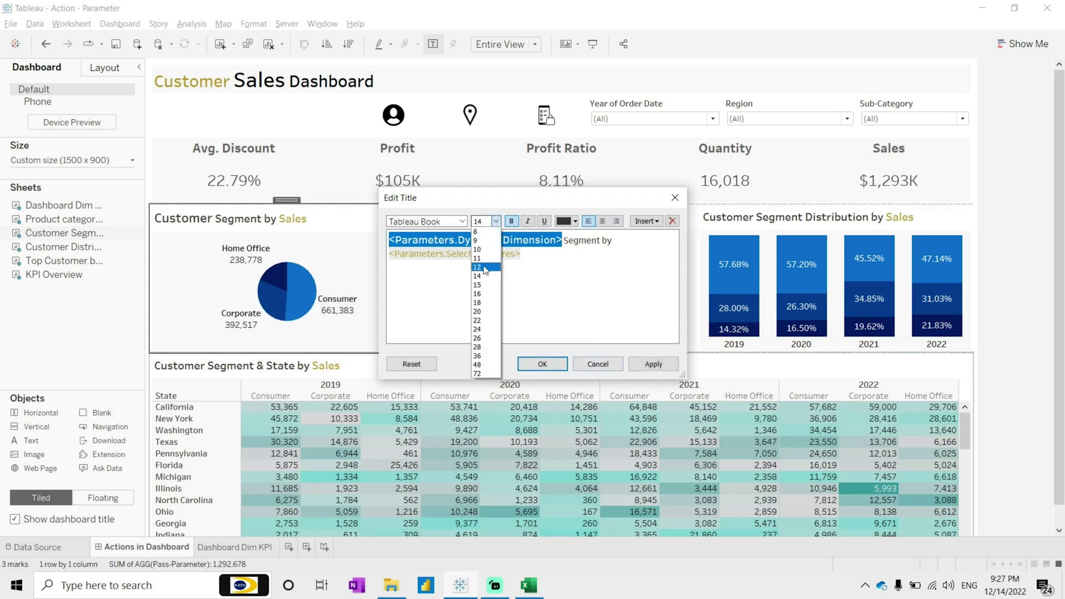
click(479, 267)
click(669, 365)
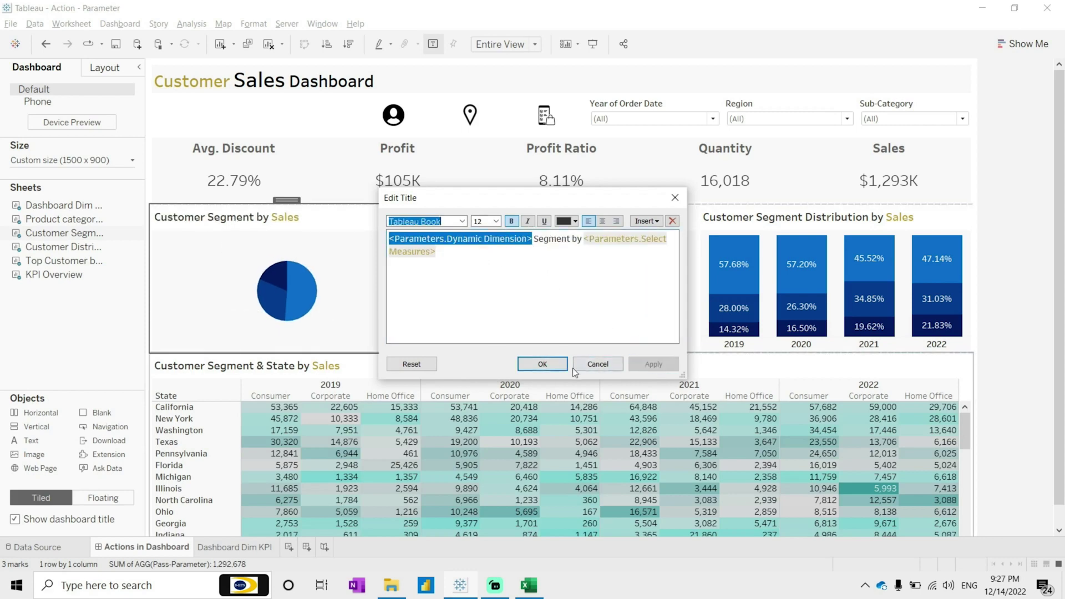
click(542, 364)
In the "Top Customer by" bar chart title, replace "Customer" with the Dynamic Dimension parameter and save it.
double_click(508, 223)
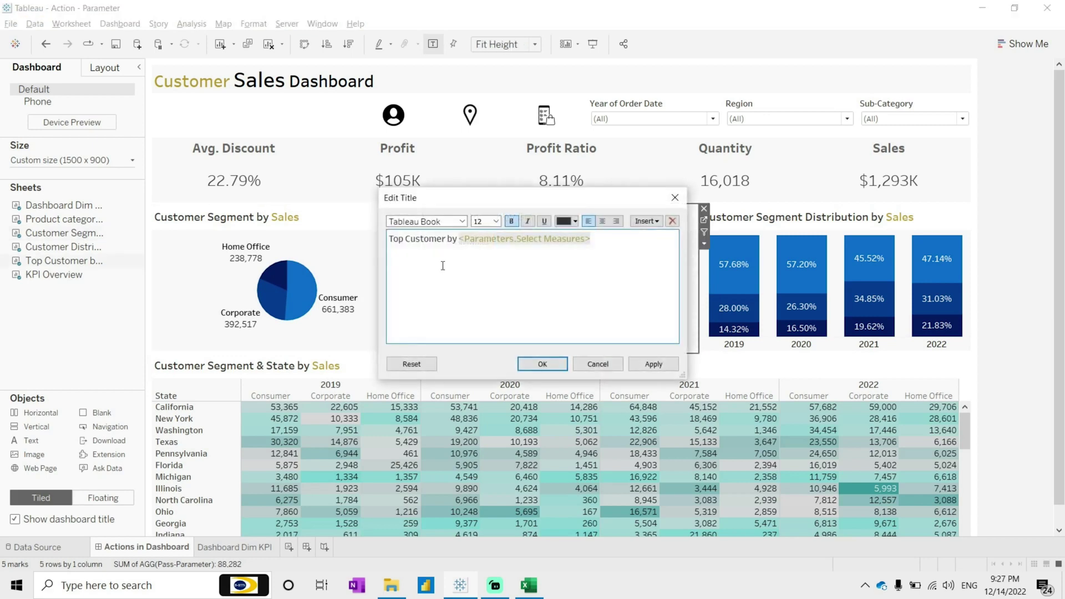
drag(447, 239, 409, 238)
key(BackSpace)
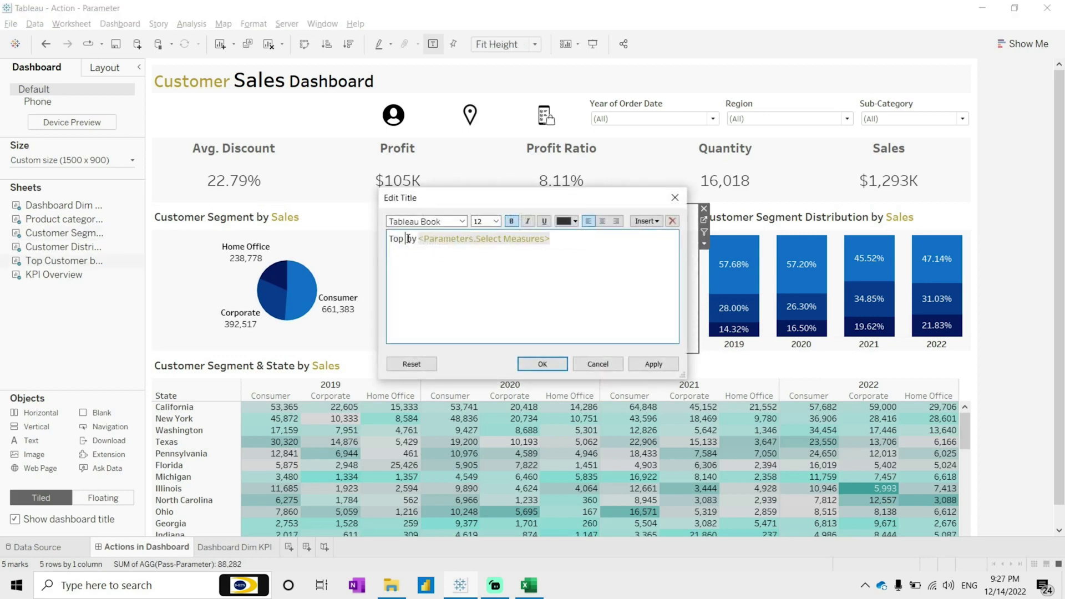
click(646, 221)
click(726, 401)
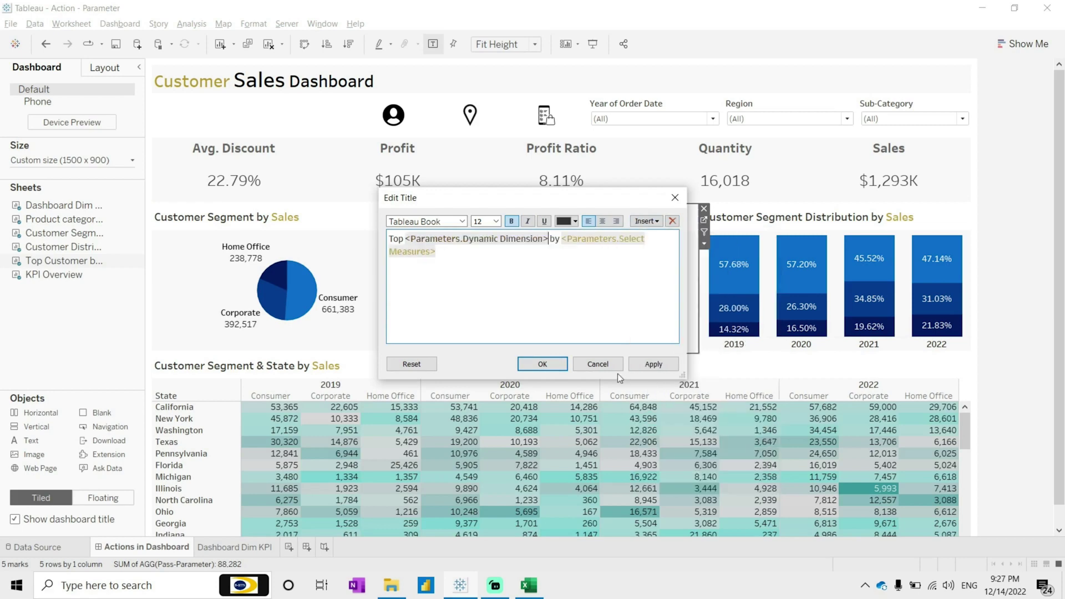
click(658, 365)
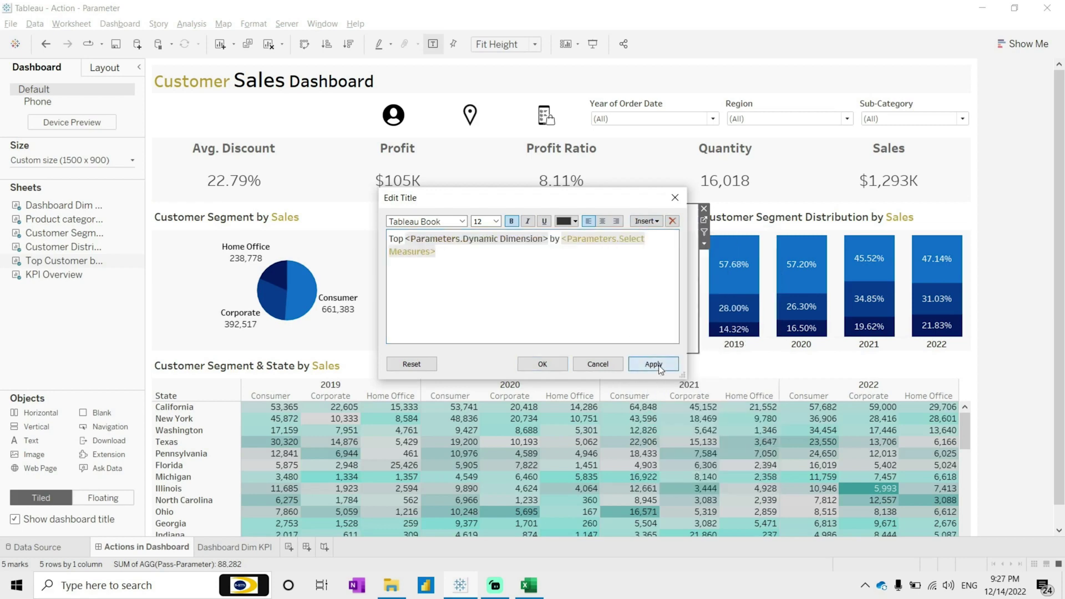
click(541, 365)
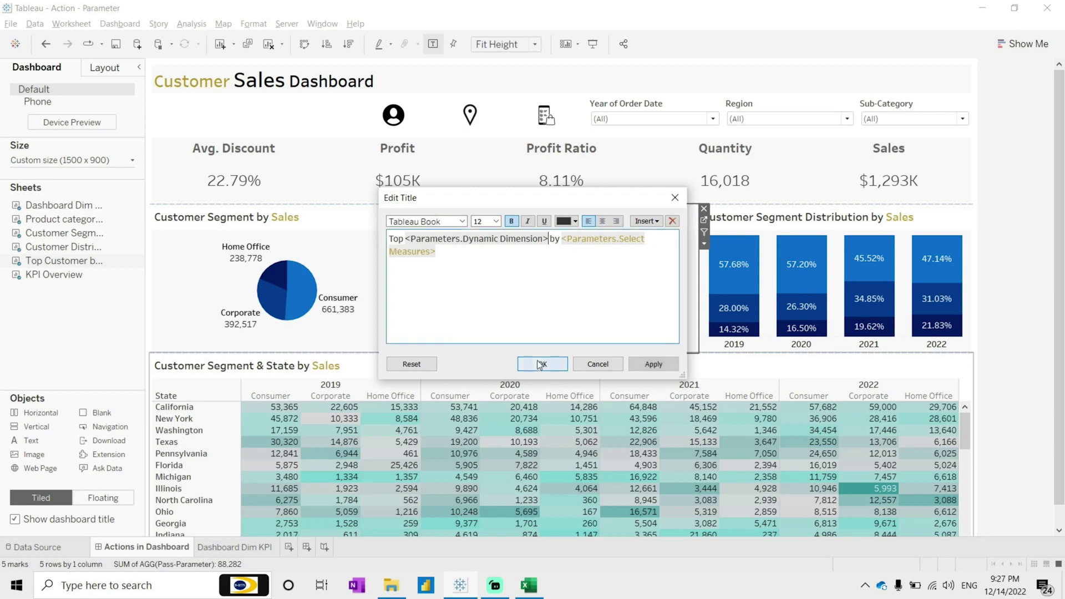
In the distribution chart's title, replace "Customer Segment" with the Dynamic Dimension parameter and save it.
double_click(739, 224)
drag(389, 239, 469, 240)
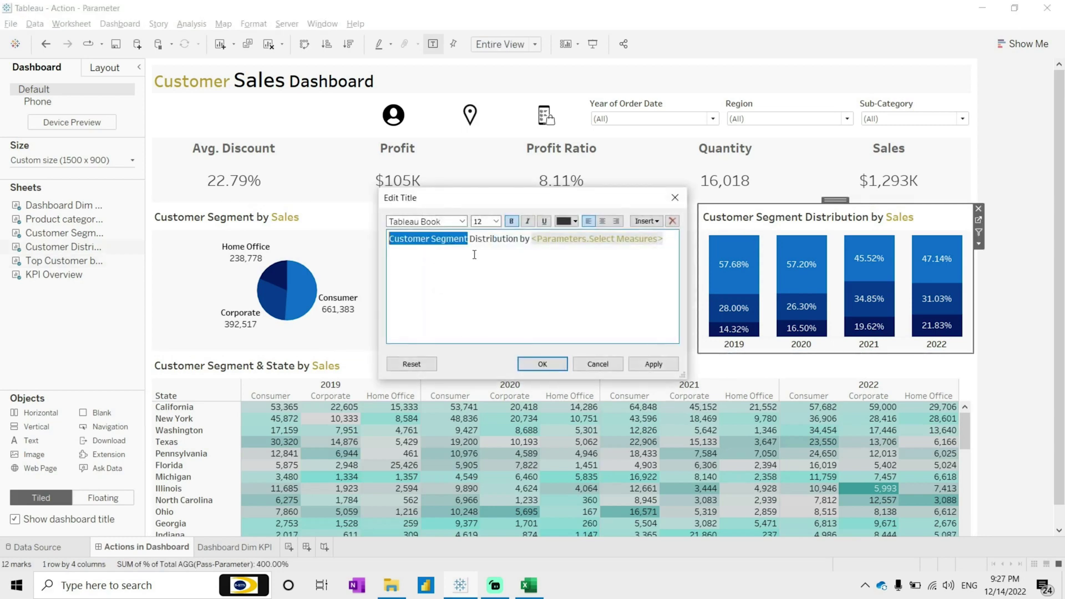
click(643, 221)
click(711, 402)
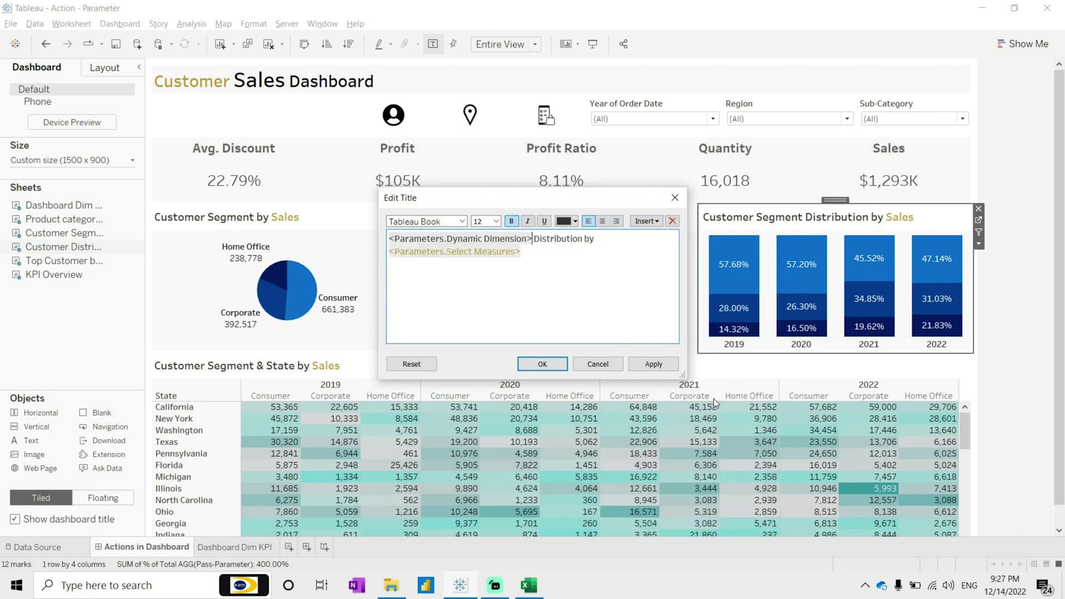
click(659, 366)
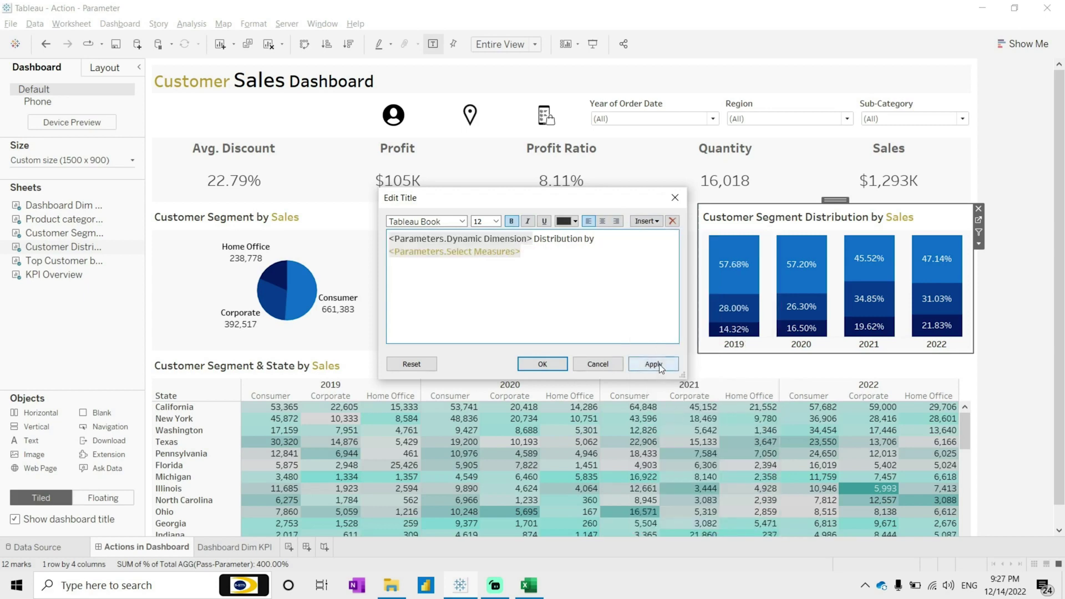
click(546, 365)
Remove the word "Segment" from the pie chart's title and save it.
double_click(227, 216)
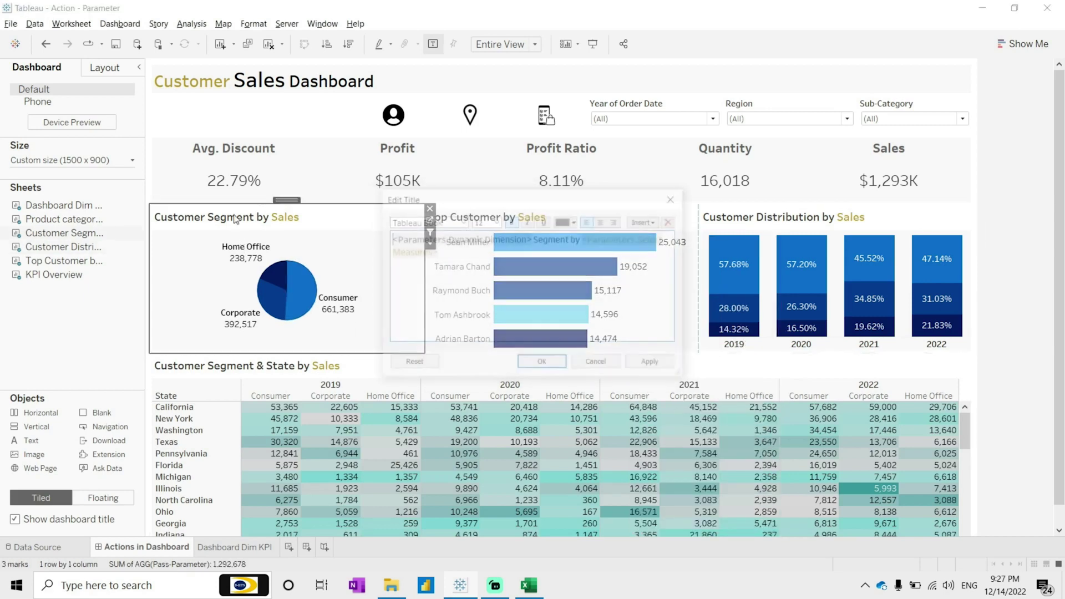
drag(572, 238, 535, 245)
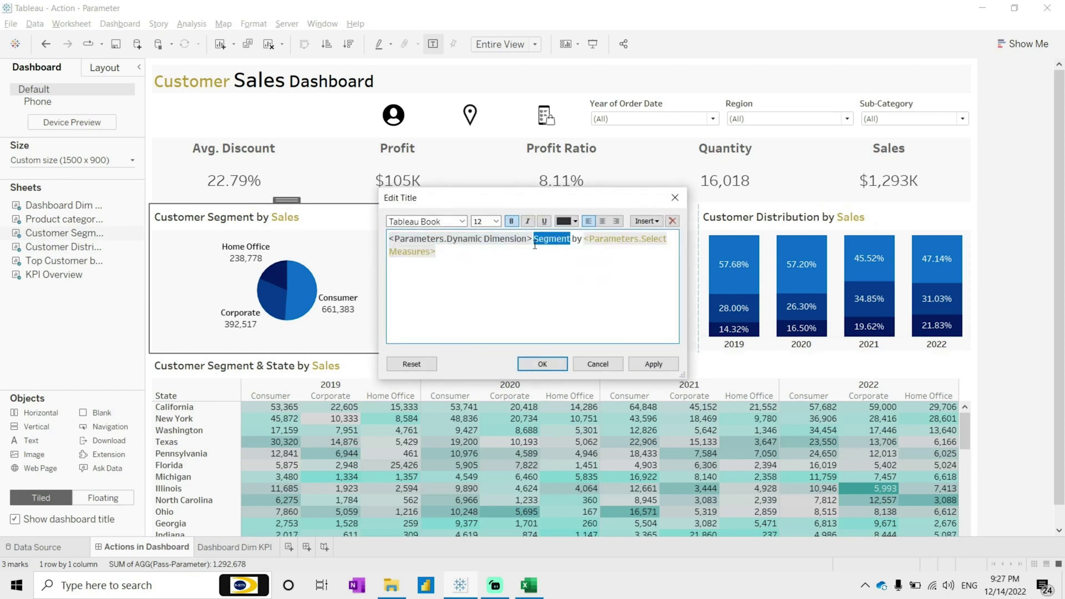
key(Delete)
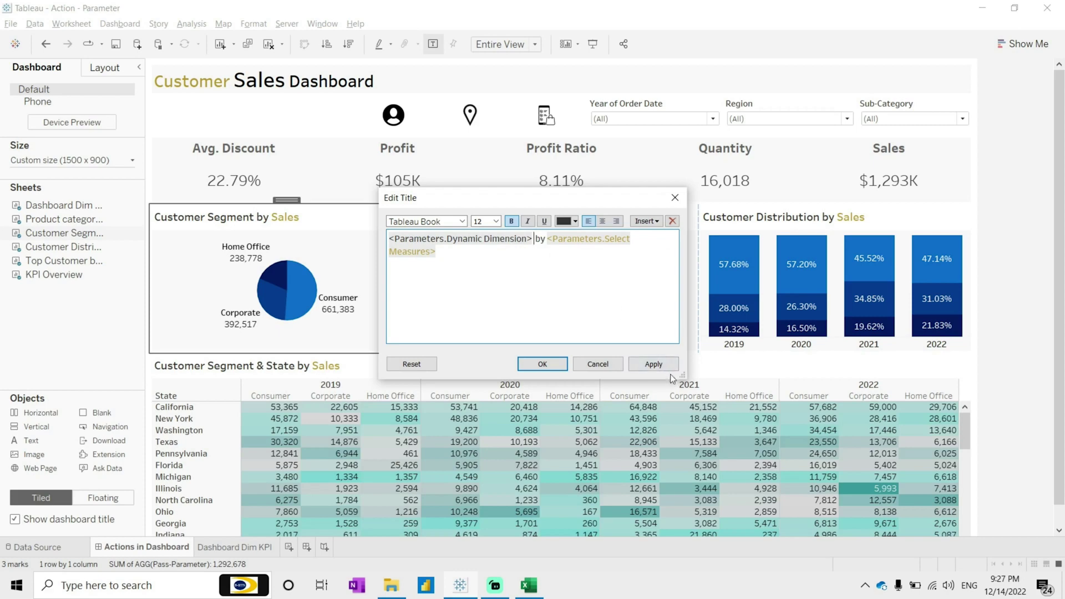
click(653, 364)
click(542, 364)
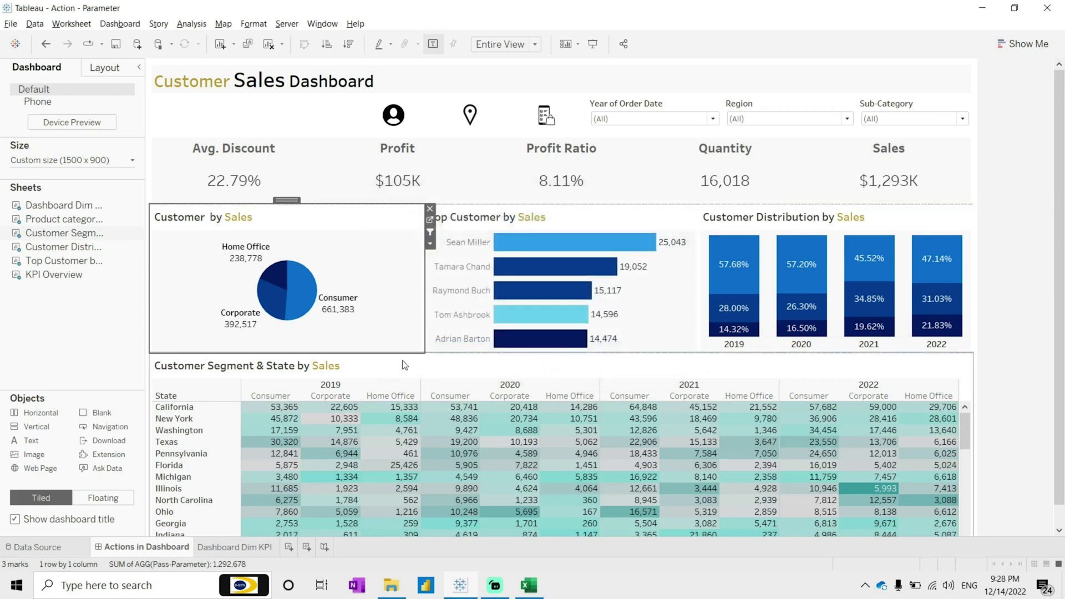
In the state table's title, replace "Customer Segment" with the Dynamic Dimension parameter, keep a space before "& State by", and save it.
double_click(278, 369)
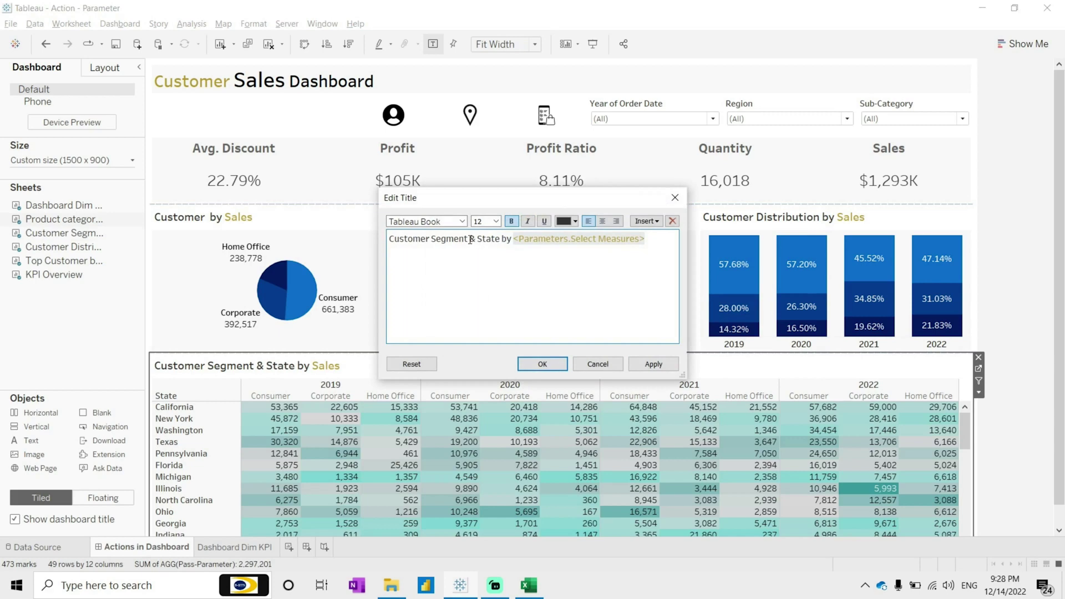
drag(471, 240, 362, 240)
click(645, 221)
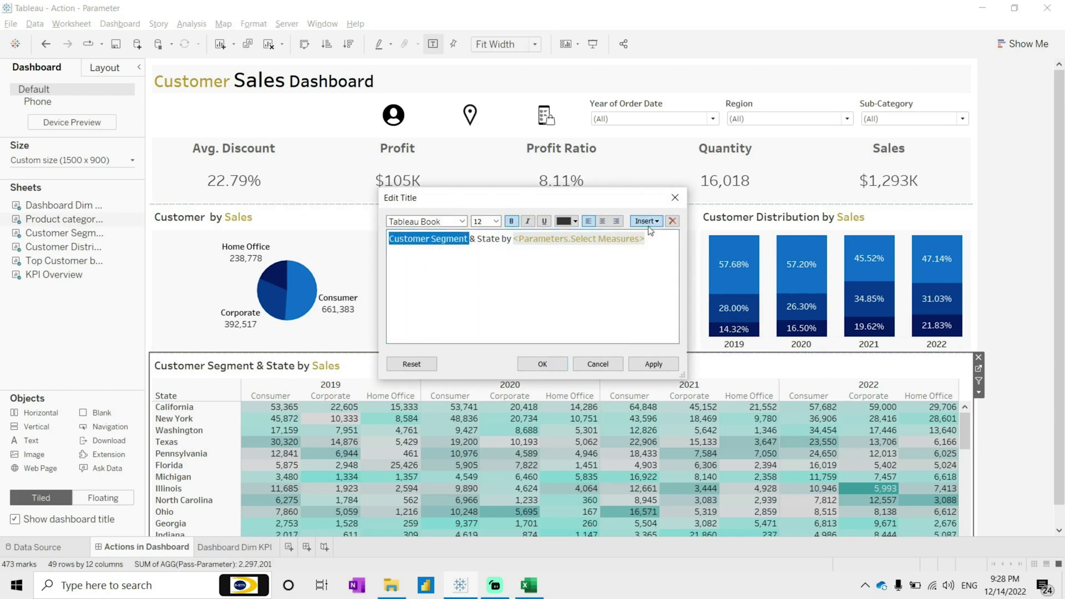
click(734, 400)
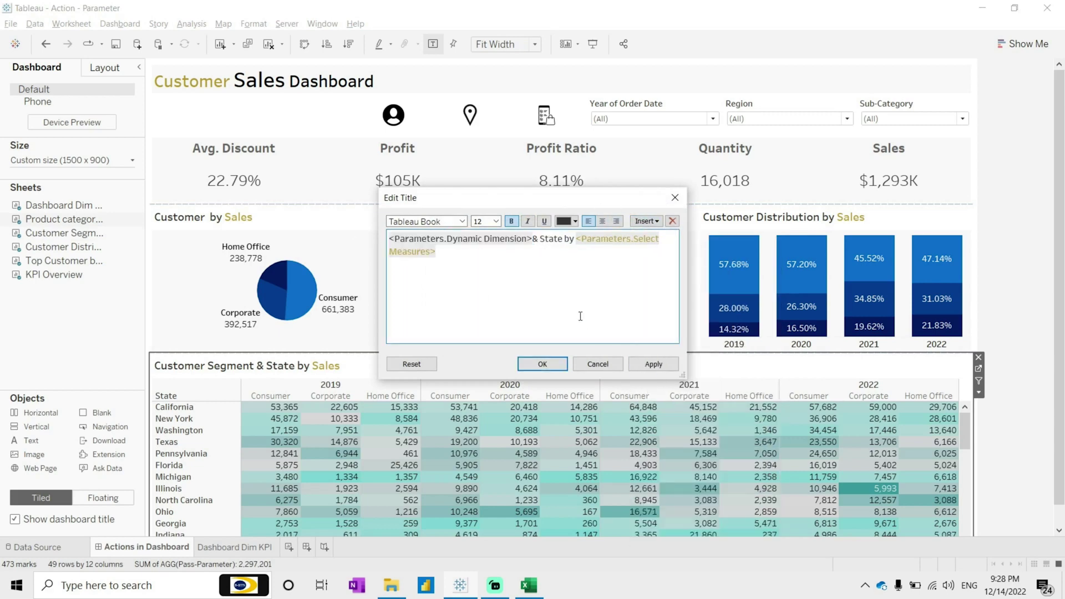
click(660, 363)
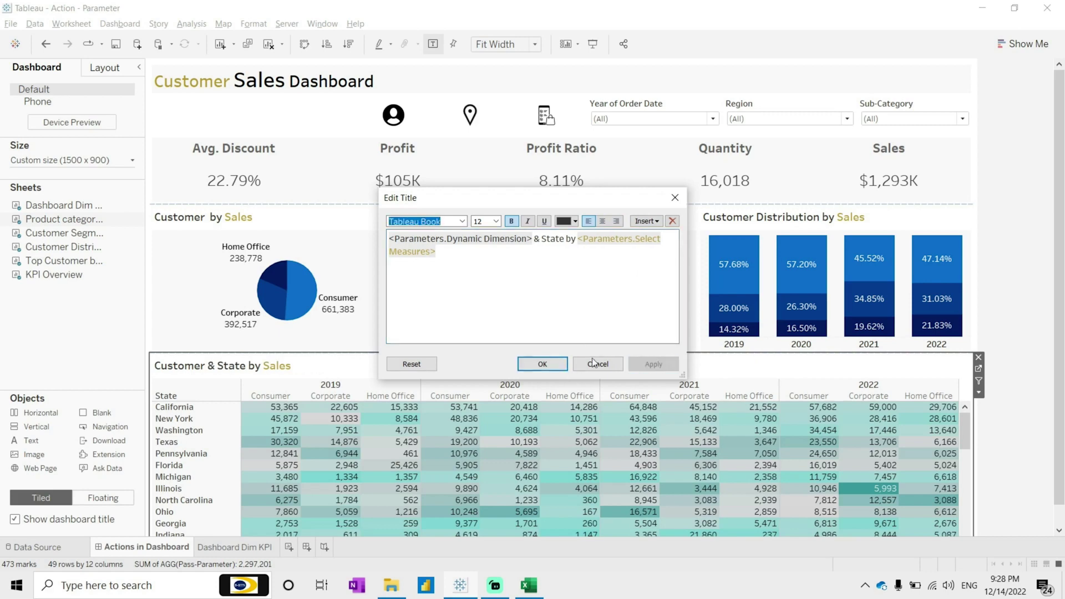
click(542, 364)
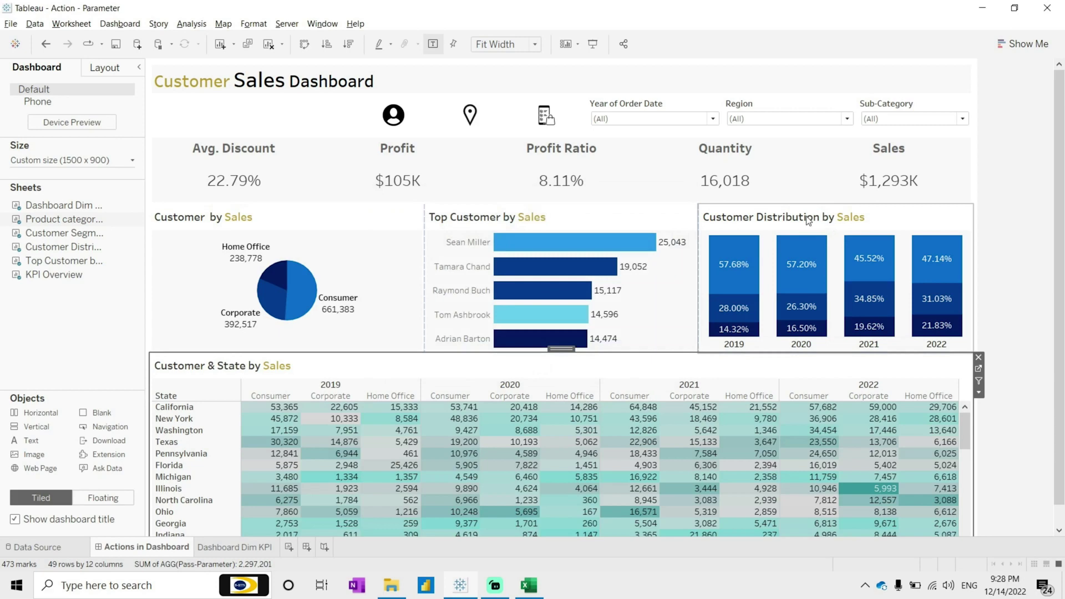
Check the distribution chart's title text and test the dynamic titles with the Product, Location and Customer icons.
double_click(808, 217)
click(543, 365)
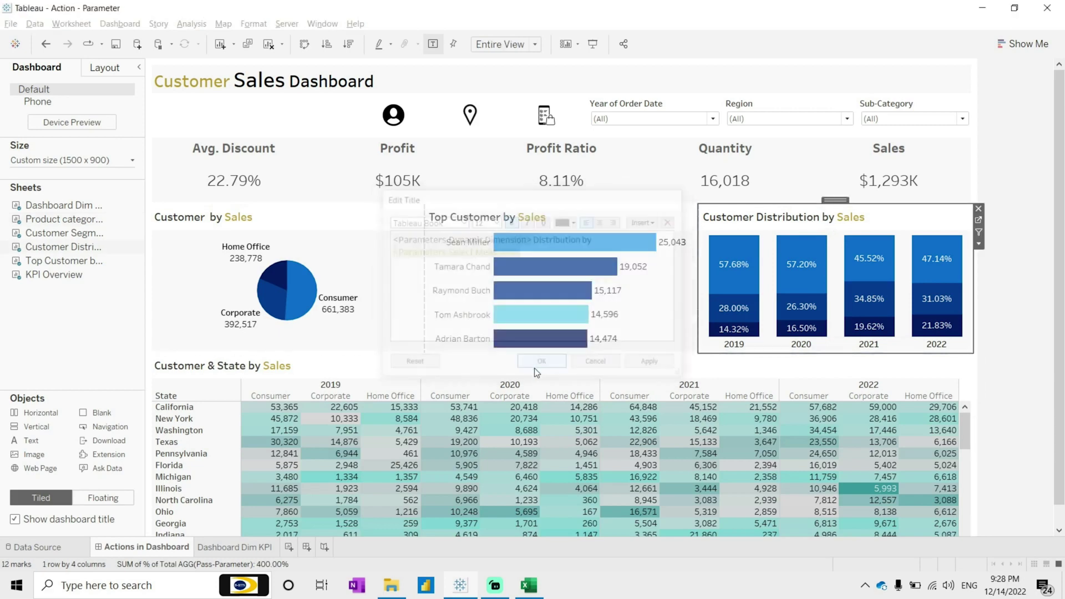
click(543, 121)
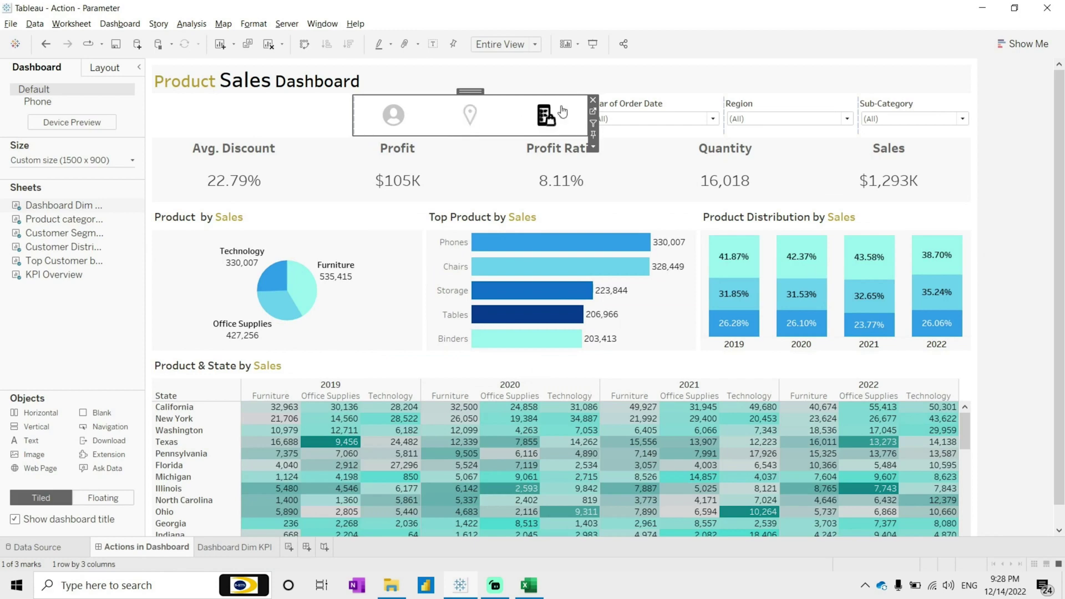
click(466, 118)
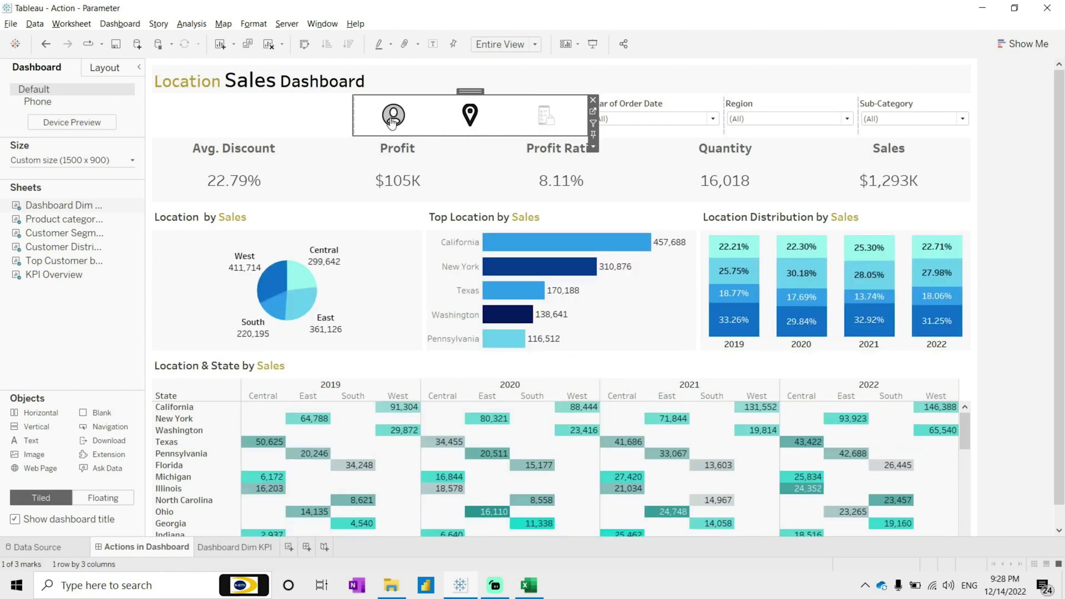
click(392, 117)
Show the dashboard in presentation mode, test the Profit KPI, and clear the KPI selection.
click(589, 48)
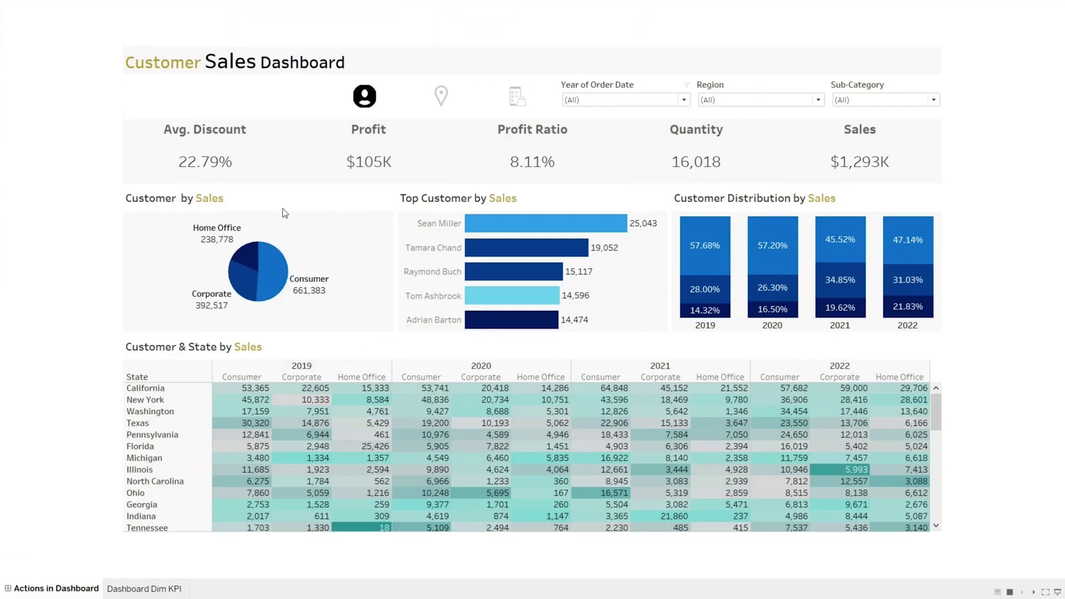
click(378, 135)
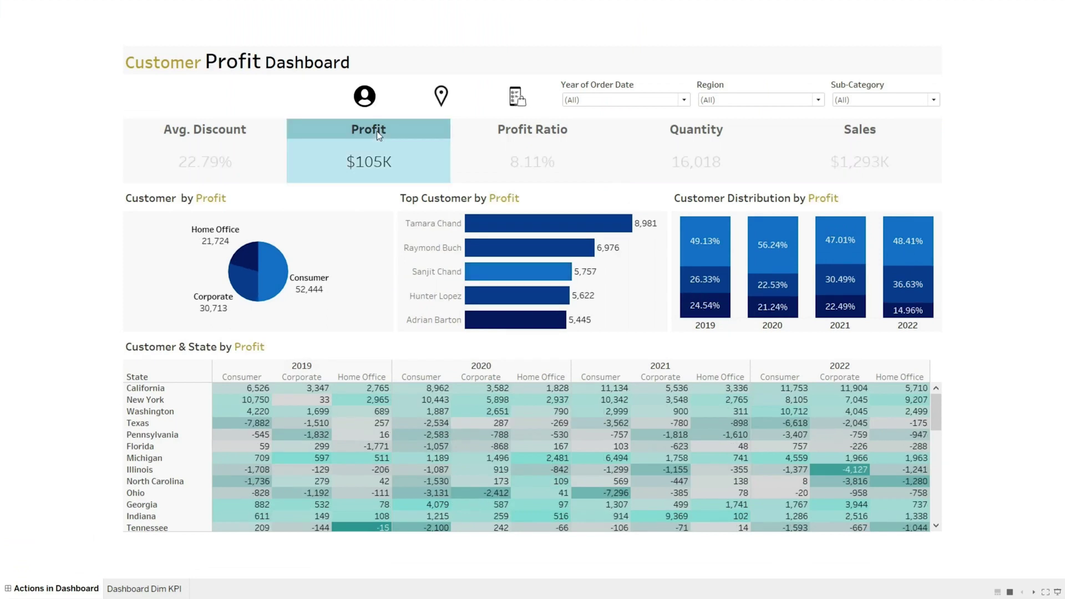
click(369, 168)
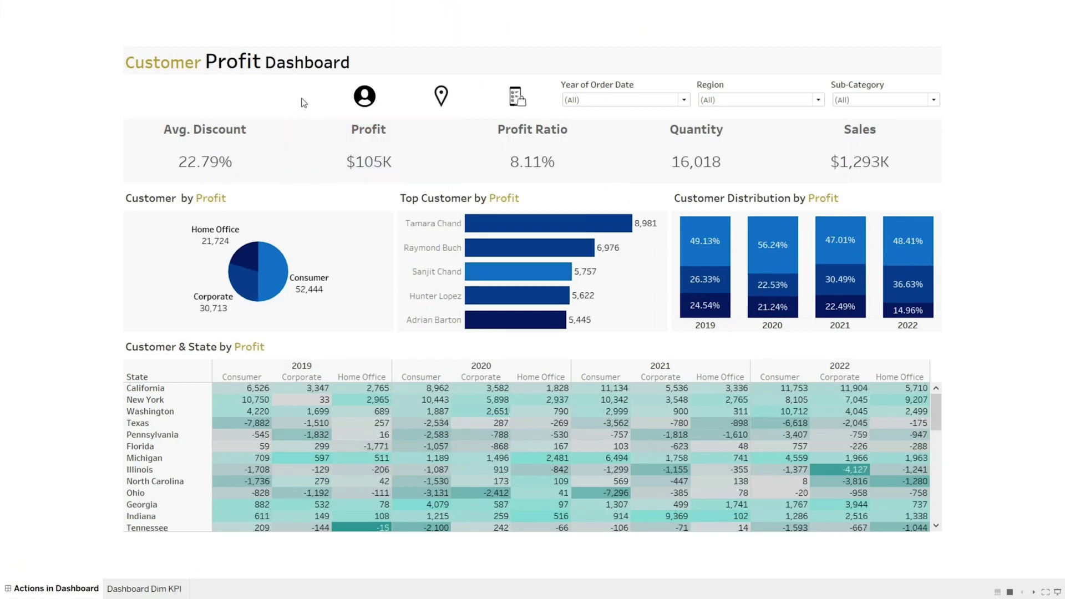